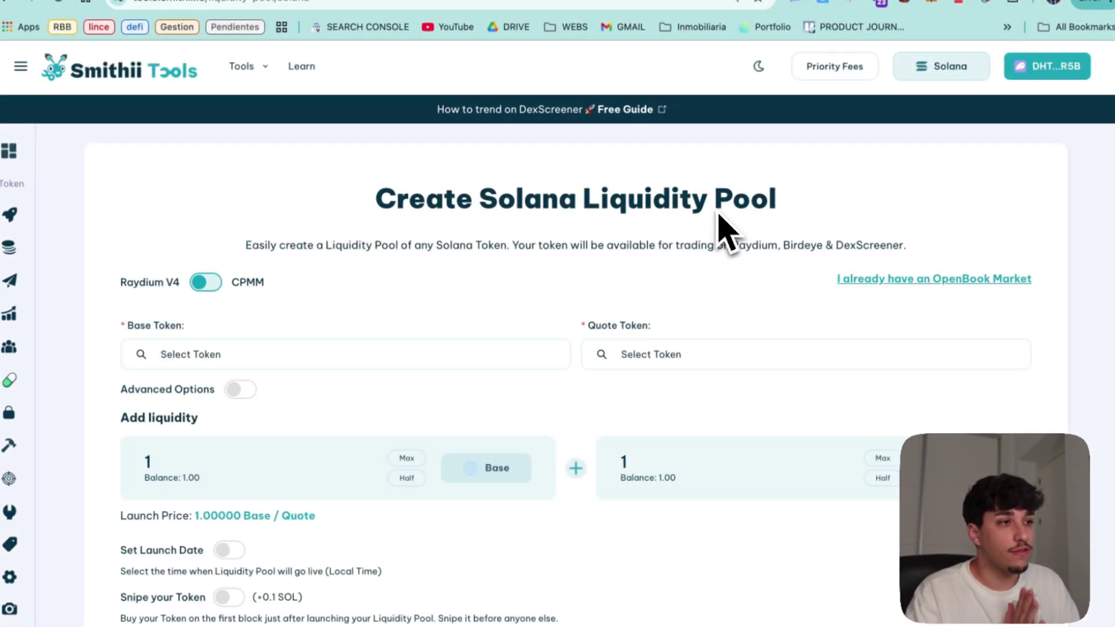
# - Check the connected wallet's balance and token holdings, then close the wallet popup
pyautogui.click(1045, 68)
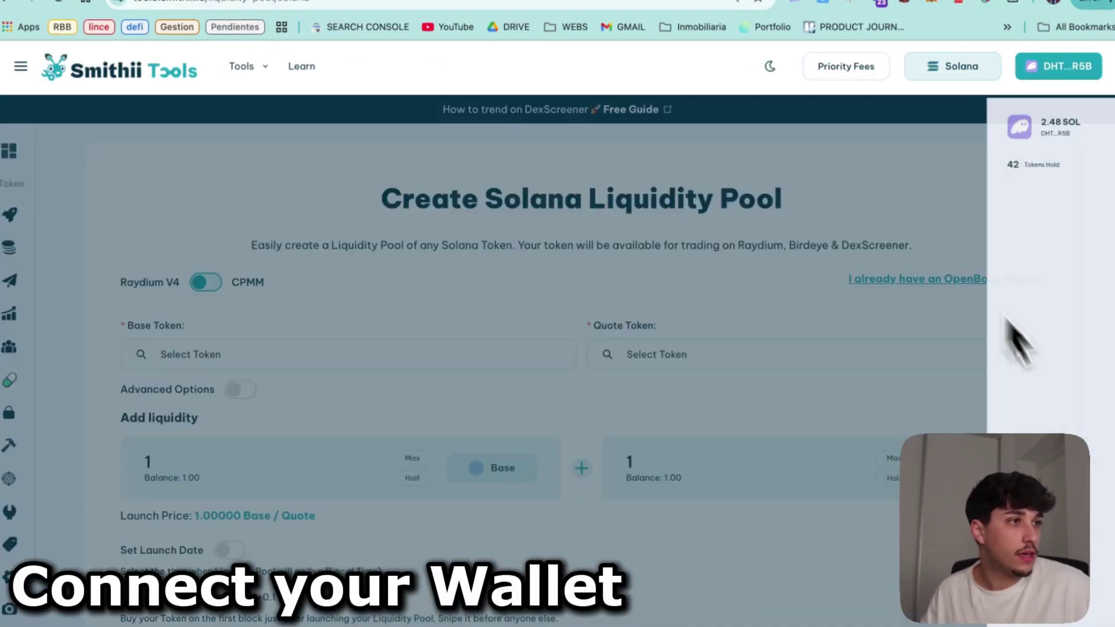
pyautogui.click(795, 3)
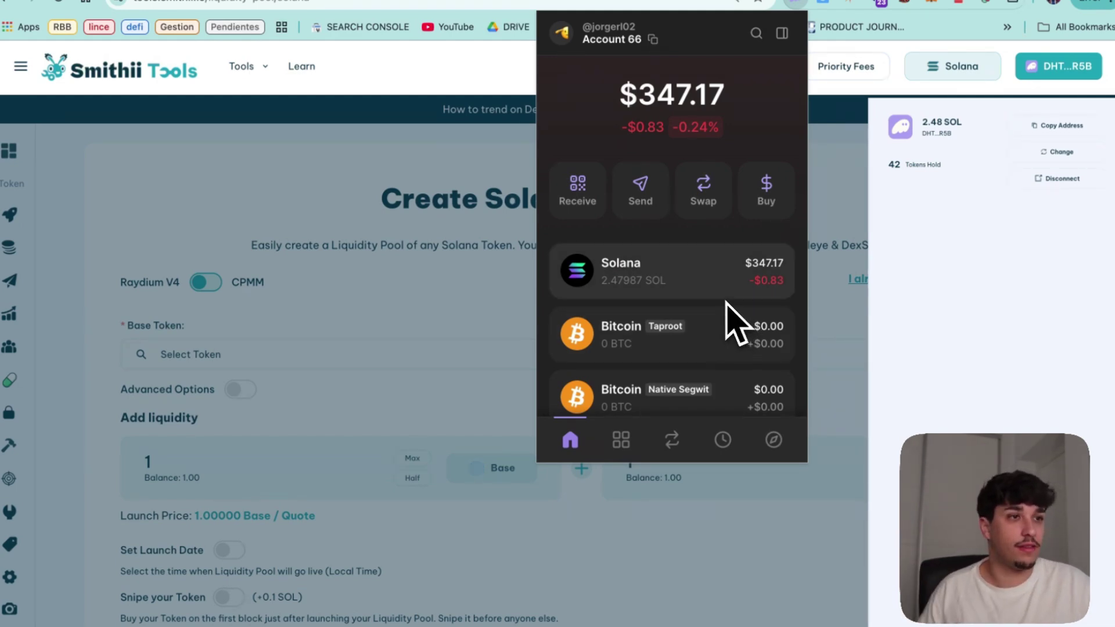
pyautogui.scroll(-3, 735, 325)
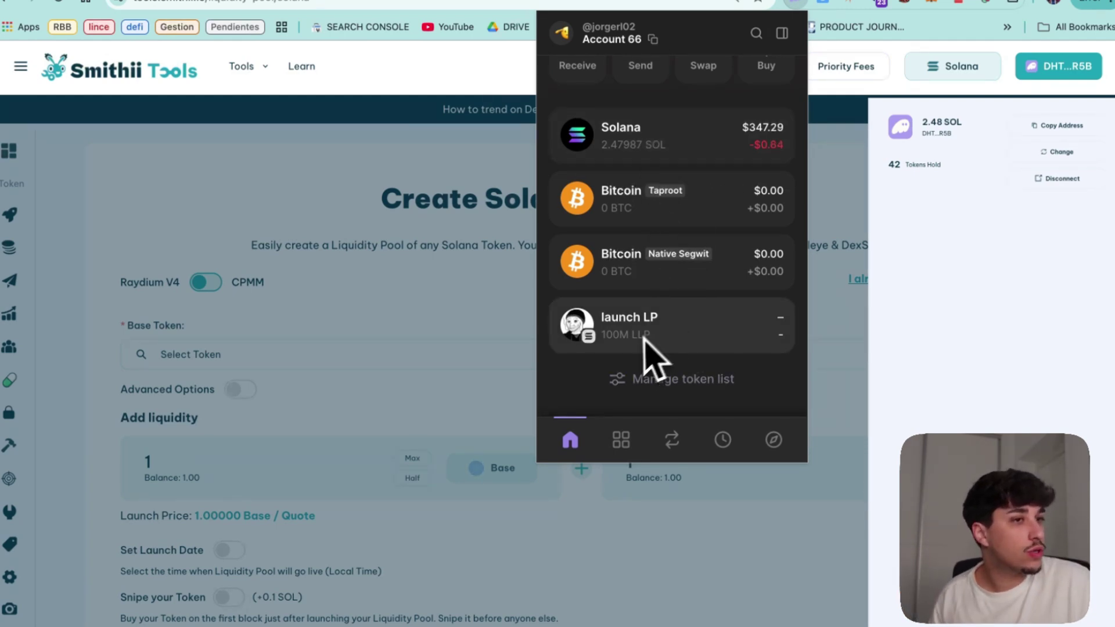
pyautogui.click(361, 332)
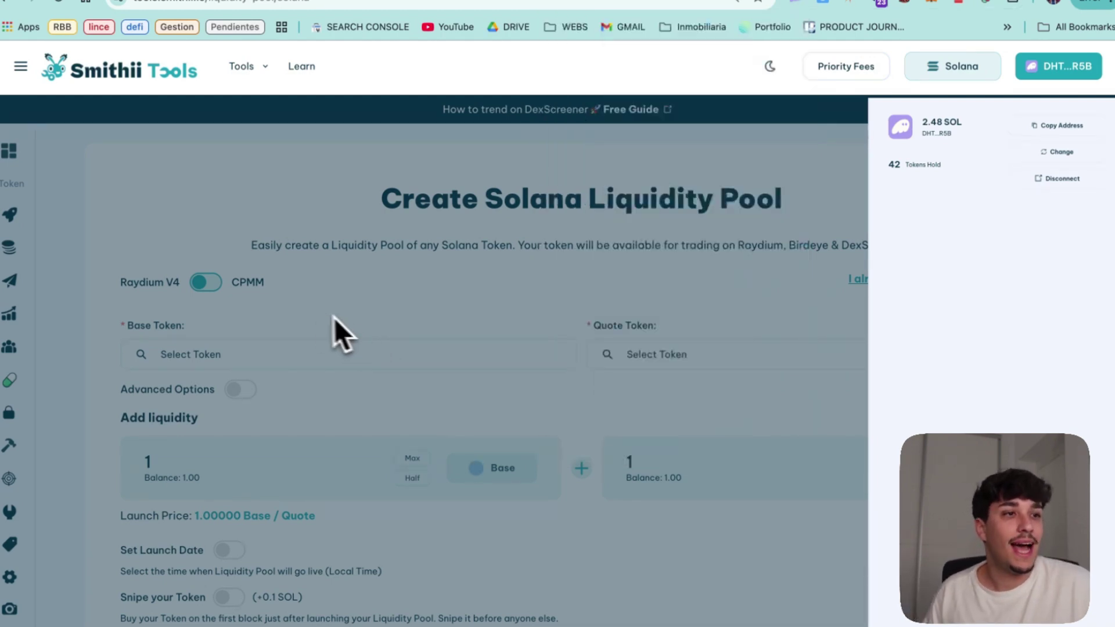
pyautogui.click(335, 318)
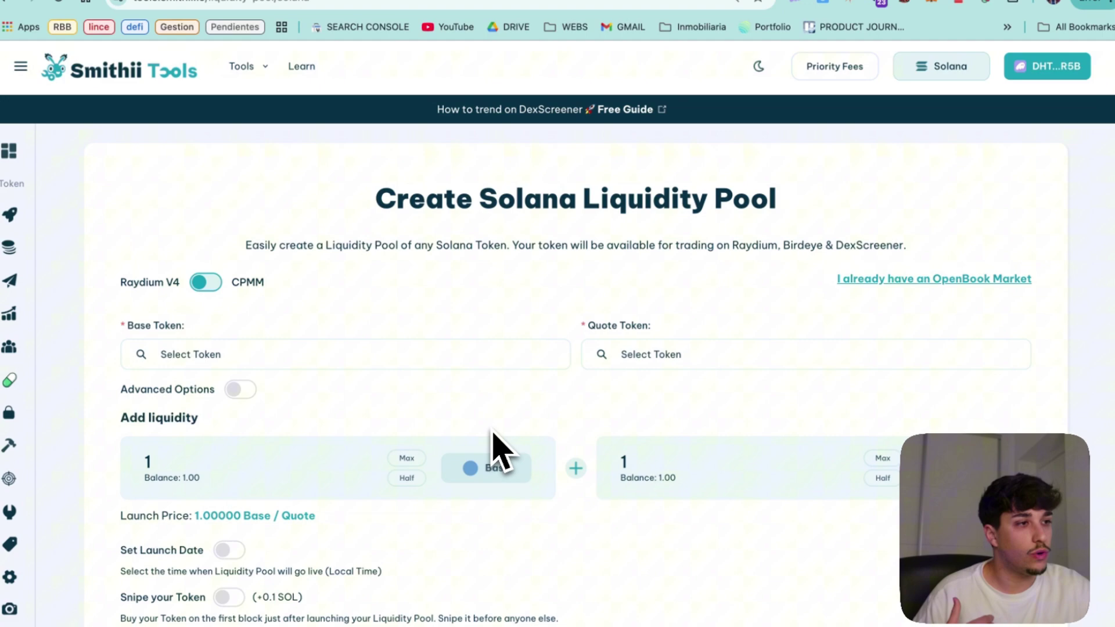
pyautogui.scroll(-1, 356, 436)
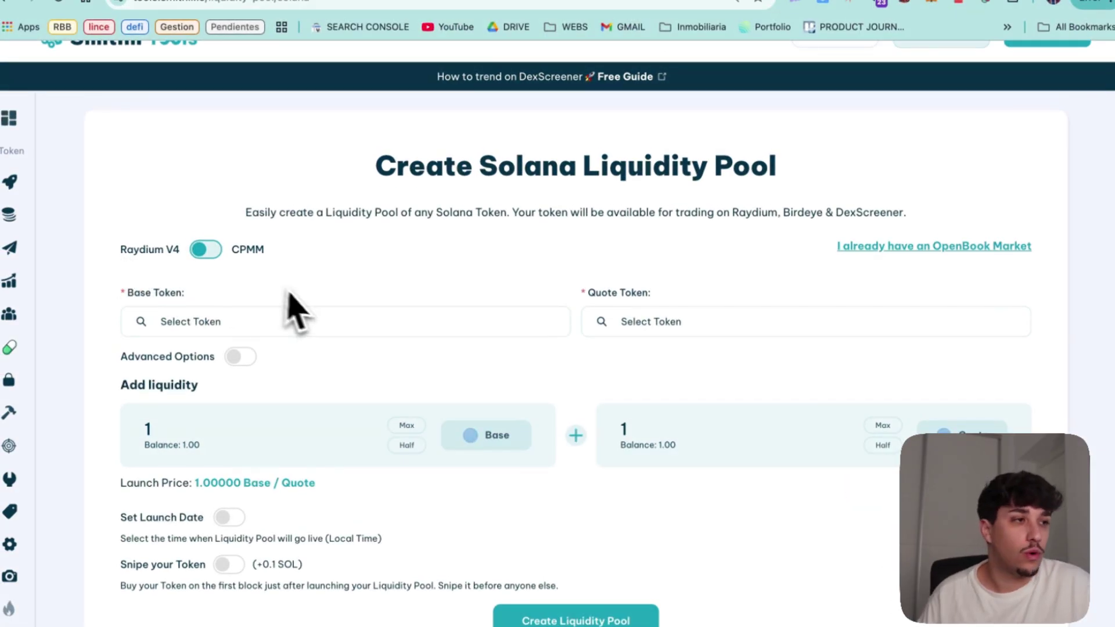
pyautogui.scroll(1, 314, 331)
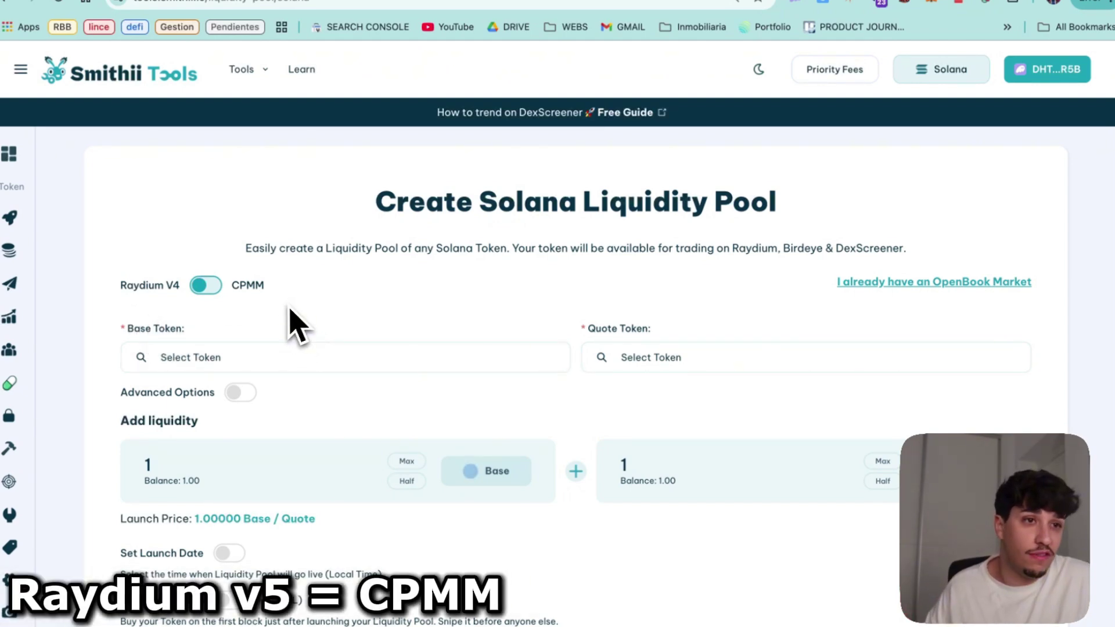
# - Point out the CPMM pool type on the liquidity pool form
pyautogui.moveTo(266, 285); pyautogui.dragTo(234, 287)
pyautogui.click(296, 290)
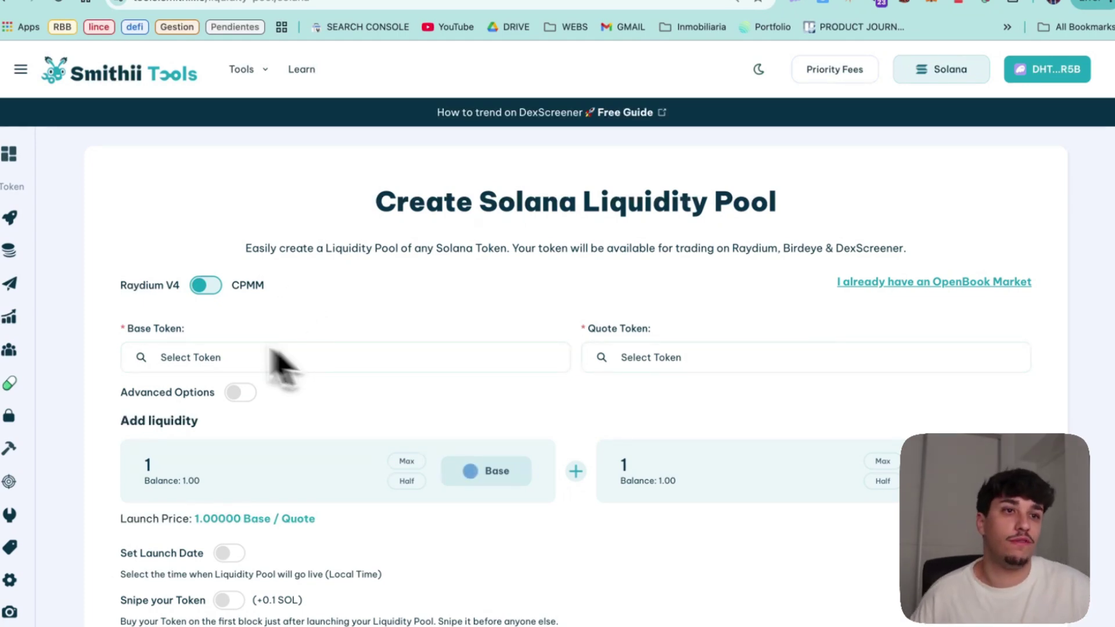
pyautogui.scroll(-1, 220, 349)
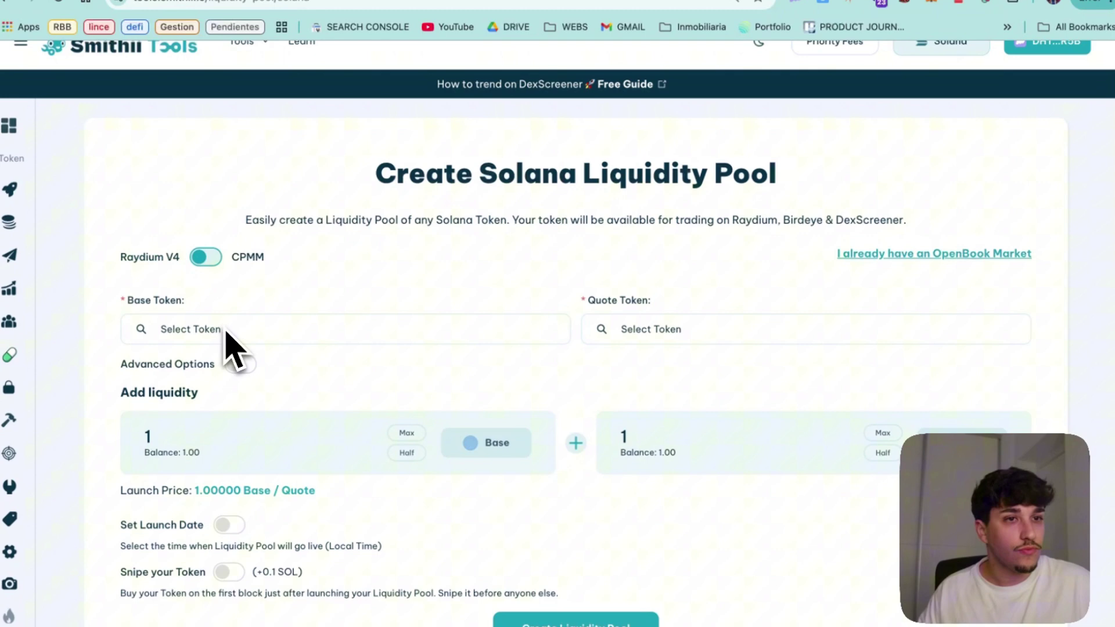
pyautogui.scroll(1, 229, 344)
pyautogui.moveTo(199, 348); pyautogui.dragTo(102, 343)
# - Pick launch LP as the base token and SOL as the quote token
pyautogui.click(220, 360)
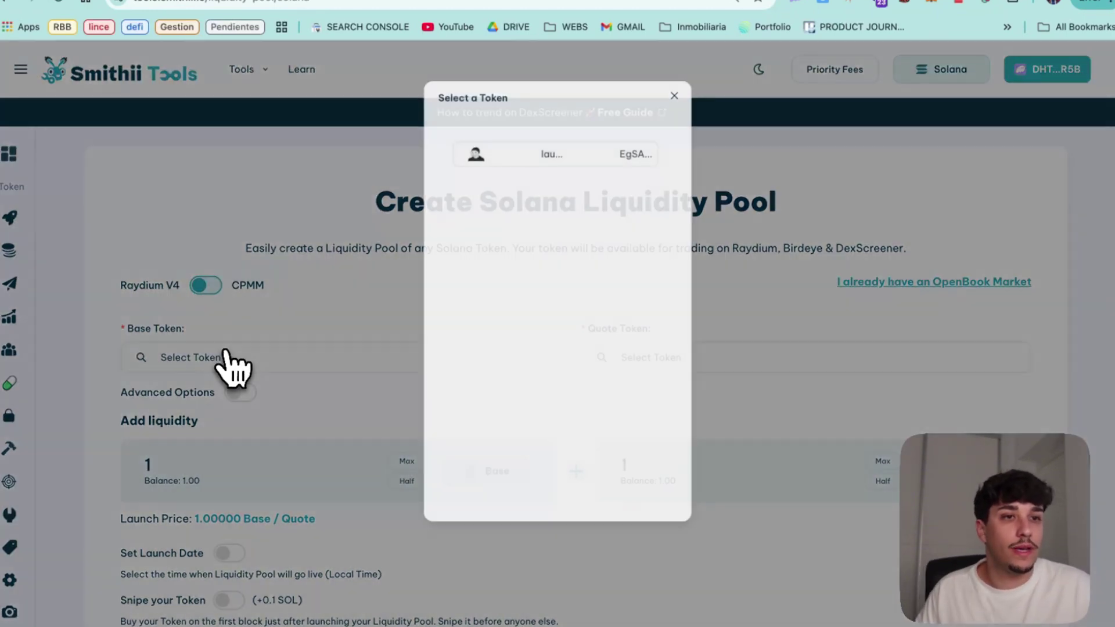
pyautogui.click(513, 158)
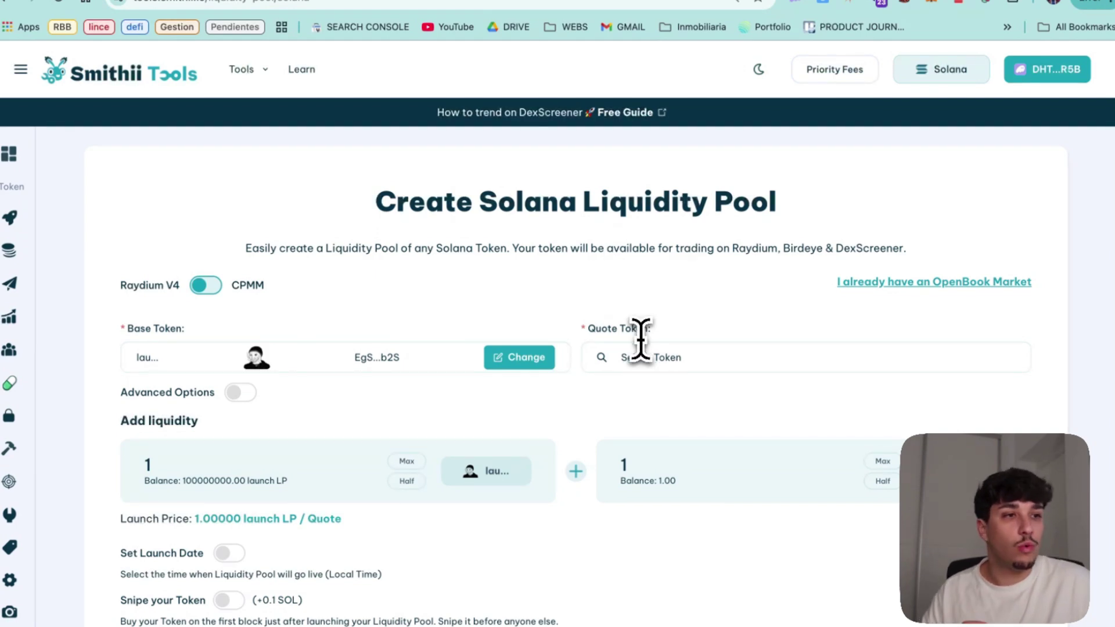
pyautogui.moveTo(648, 334); pyautogui.dragTo(566, 343)
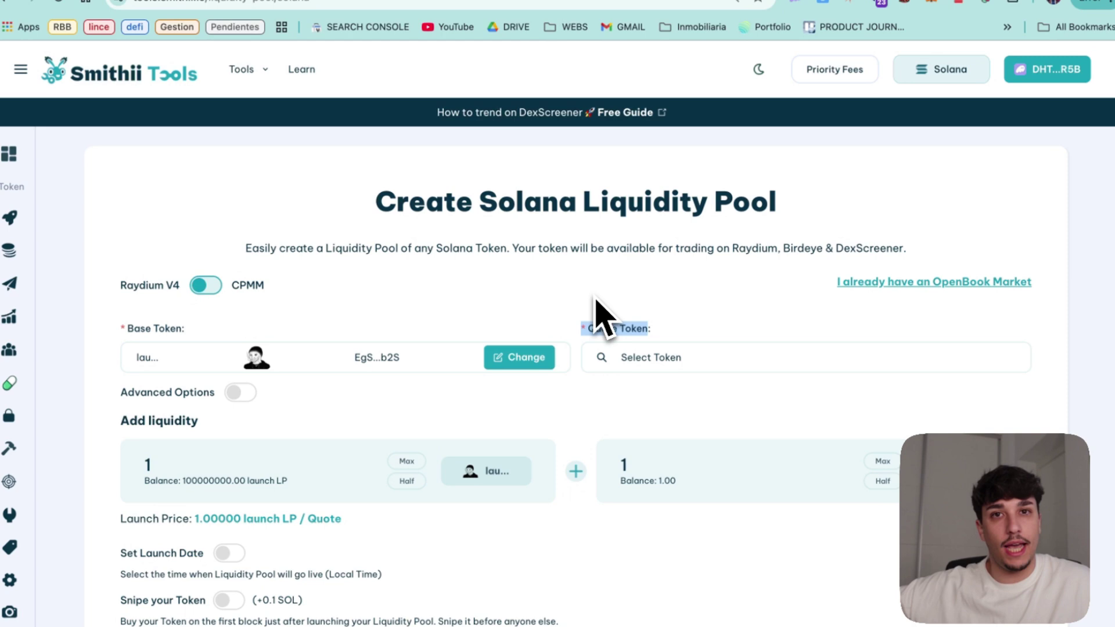
pyautogui.click(632, 355)
pyautogui.click(543, 153)
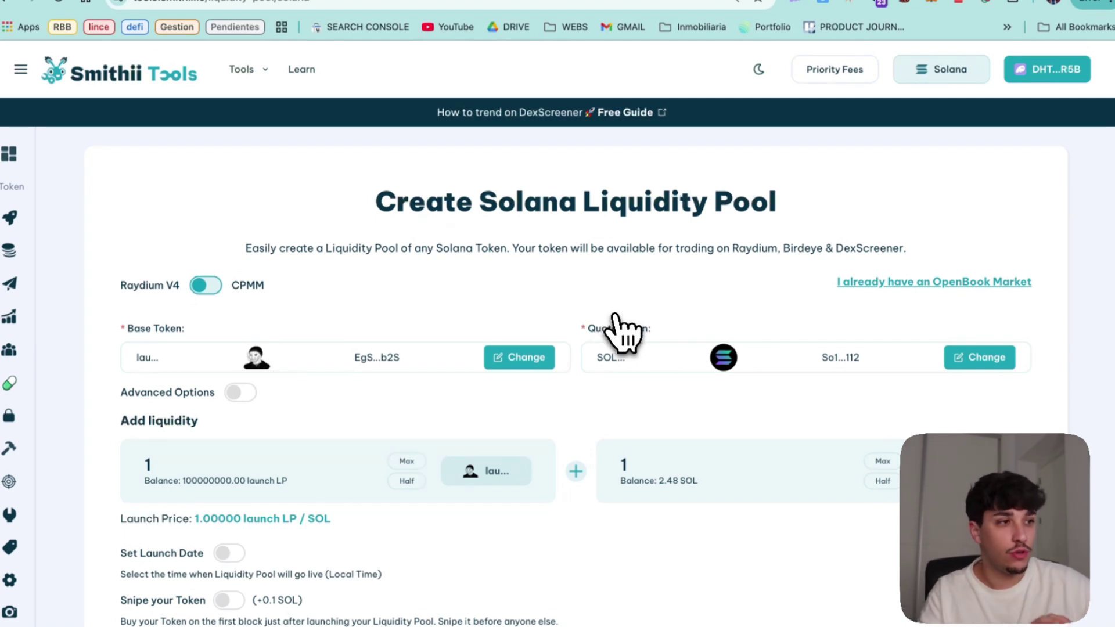
# - Show the advanced OpenBook market settings, then hide them again
pyautogui.scroll(-1, 620, 325)
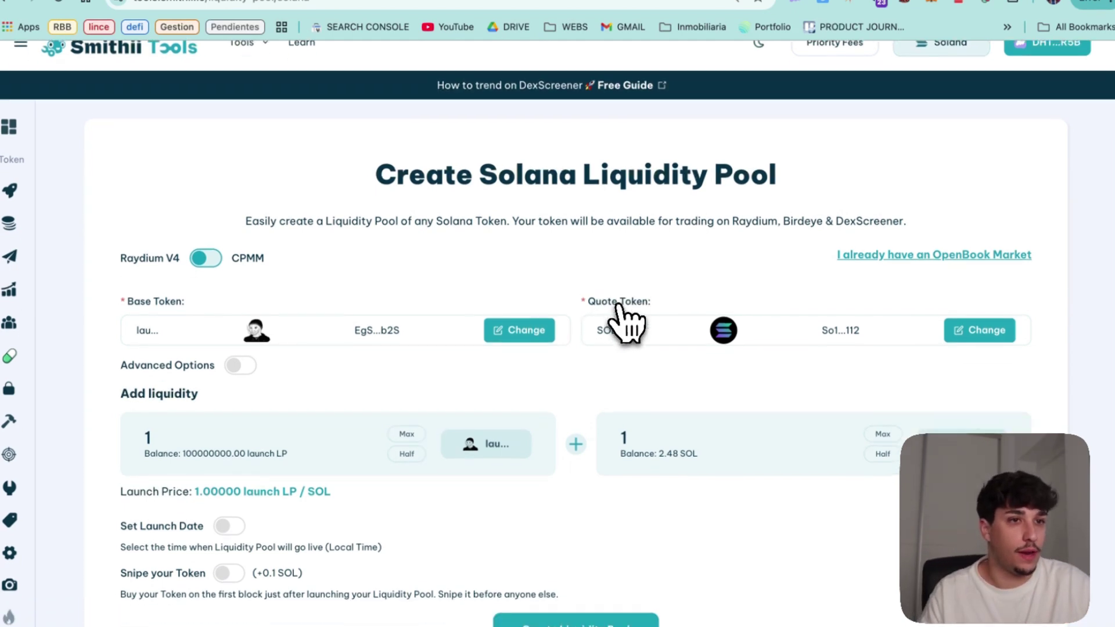
pyautogui.click(240, 364)
pyautogui.scroll(-1, 348, 412)
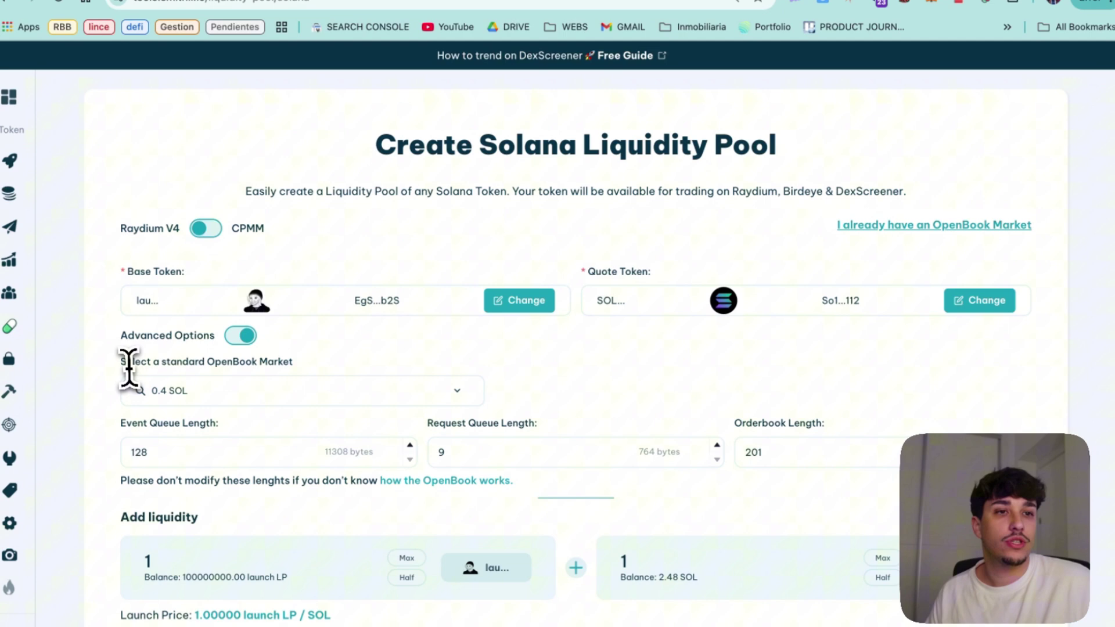
pyautogui.moveTo(129, 368); pyautogui.dragTo(434, 401)
pyautogui.click(399, 372)
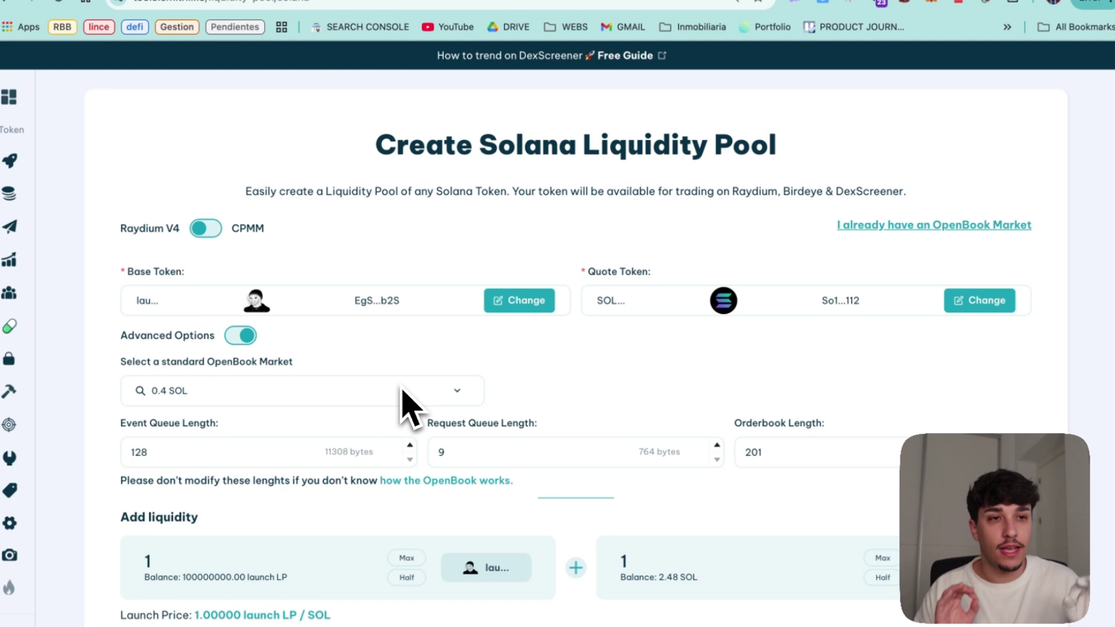
pyautogui.click(241, 336)
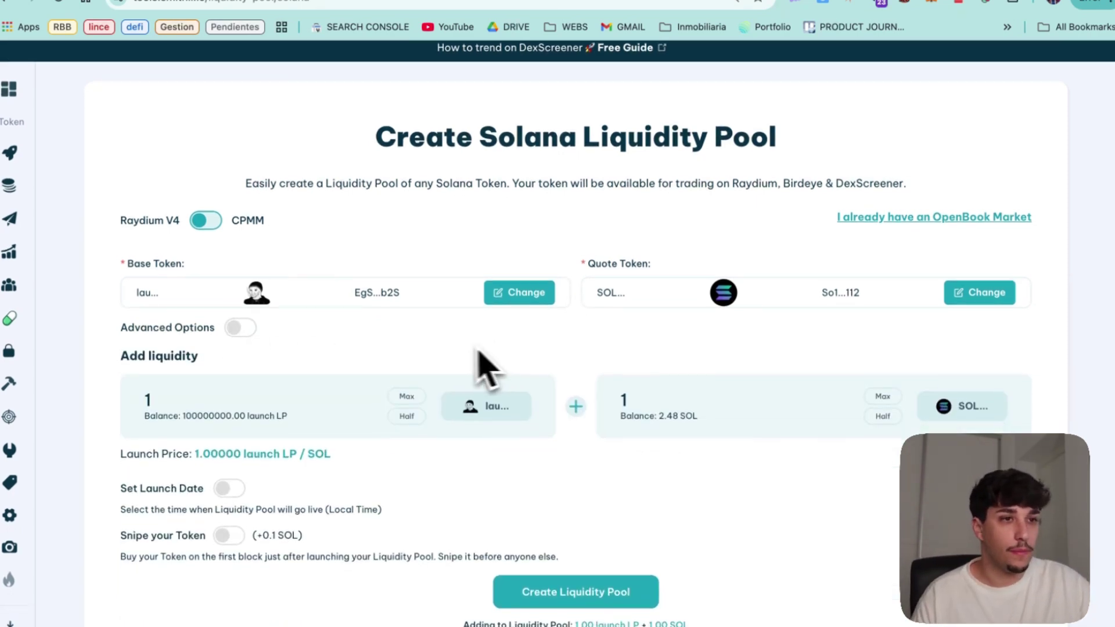
# - Point out the Add liquidity section of the pool form
pyautogui.scroll(-2, 480, 366)
pyautogui.click(225, 328)
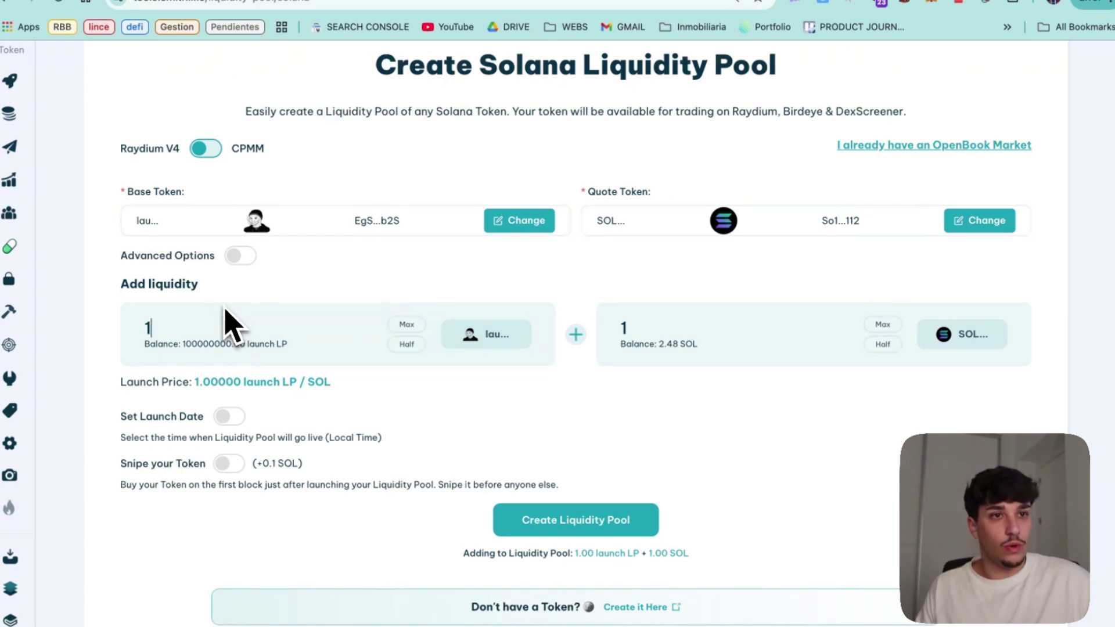
pyautogui.moveTo(199, 285); pyautogui.dragTo(64, 308)
pyautogui.click(183, 282)
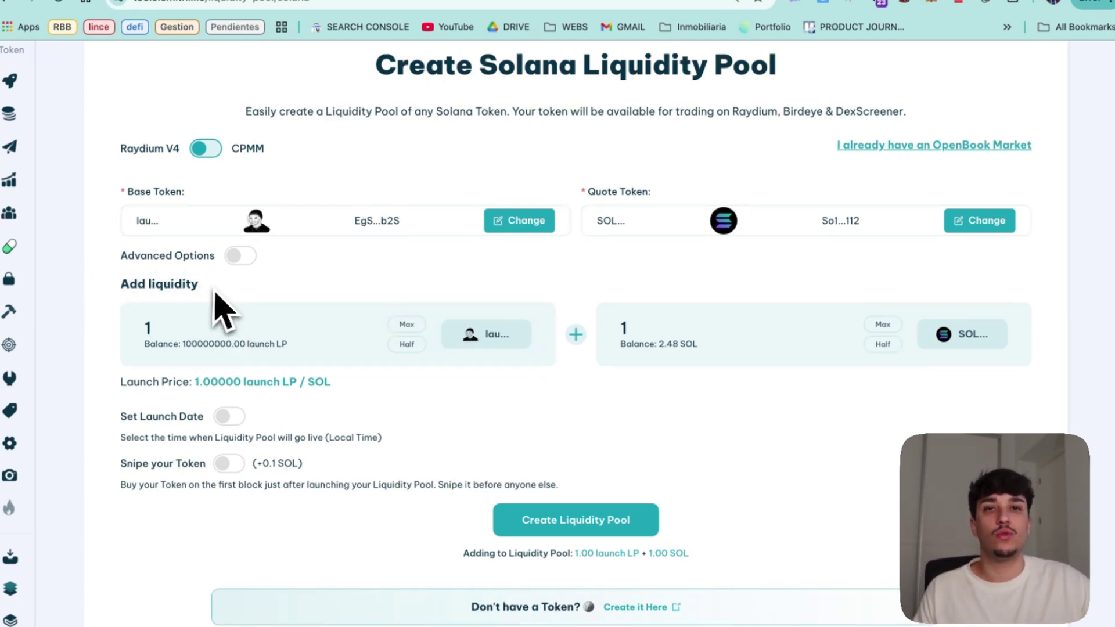
pyautogui.moveTo(229, 308); pyautogui.dragTo(120, 281)
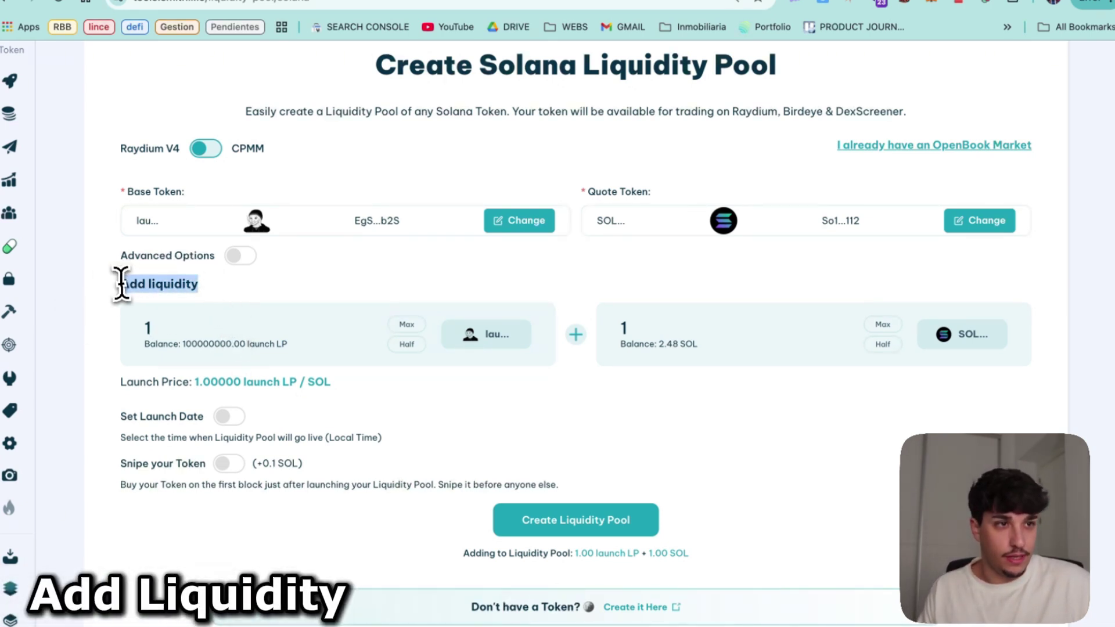
pyautogui.click(237, 335)
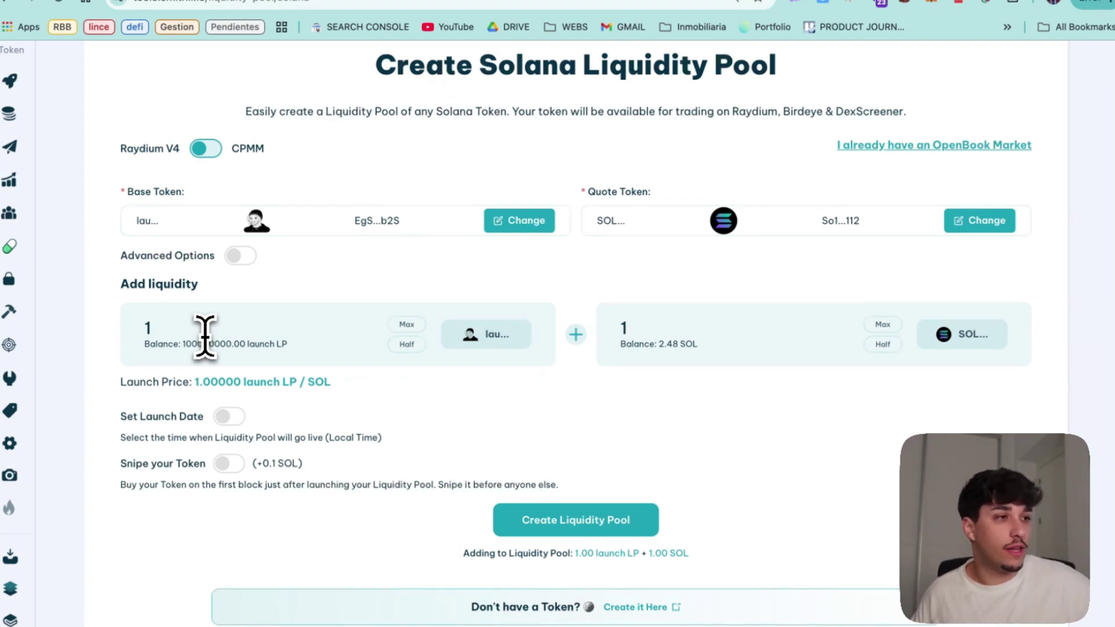
# - Enter 99000000 launch LP as the base liquidity amount and note the launch price
pyautogui.click(407, 325)
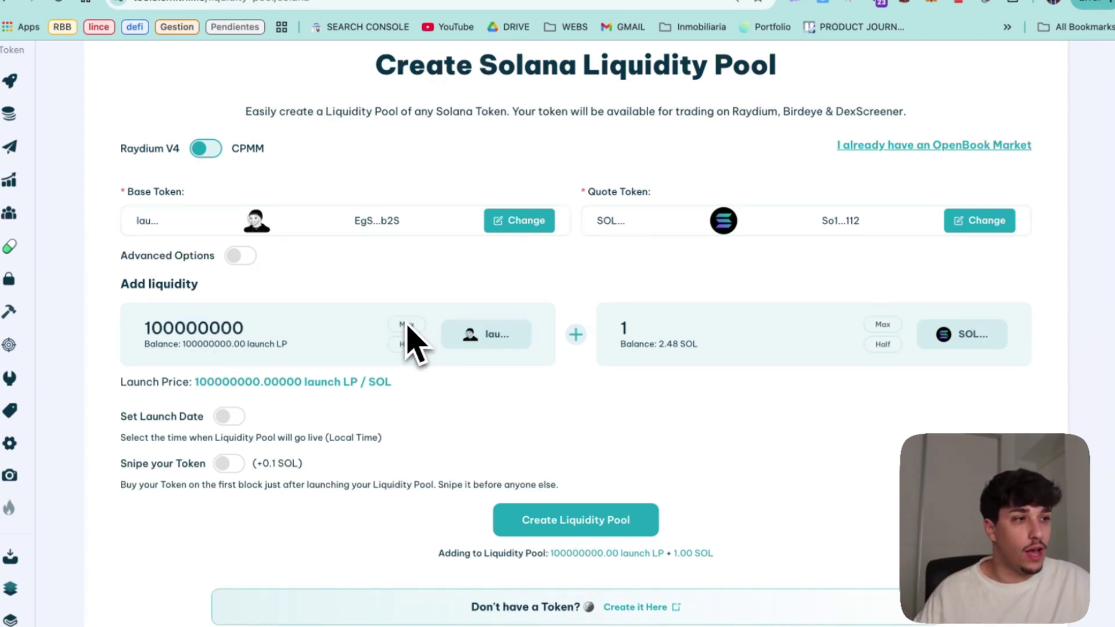
pyautogui.doubleClick(204, 327)
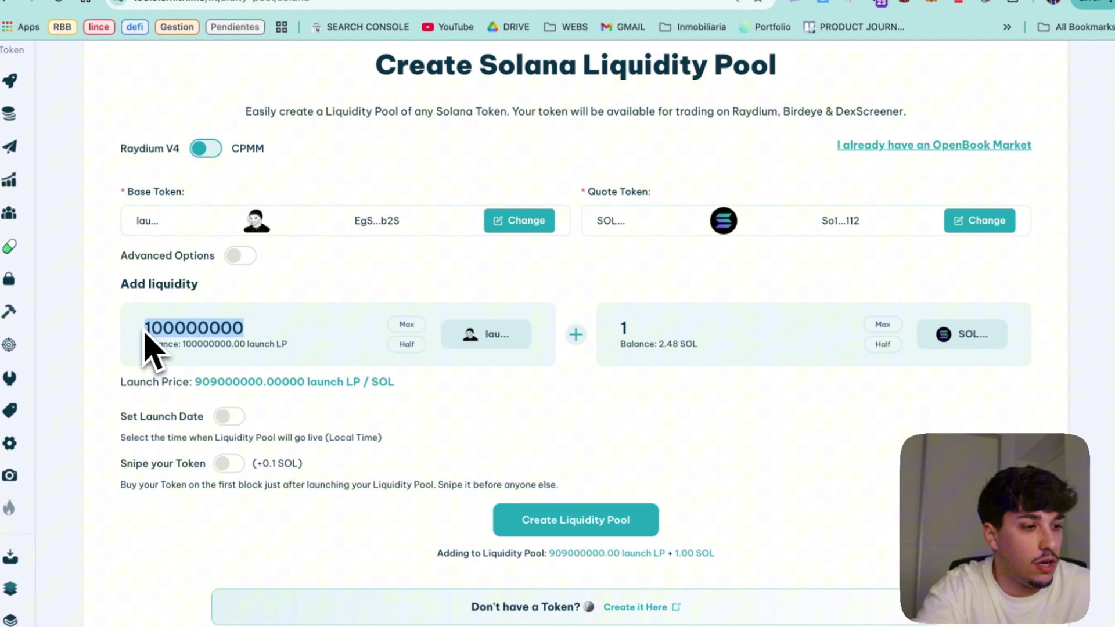
pyautogui.write('99000000')
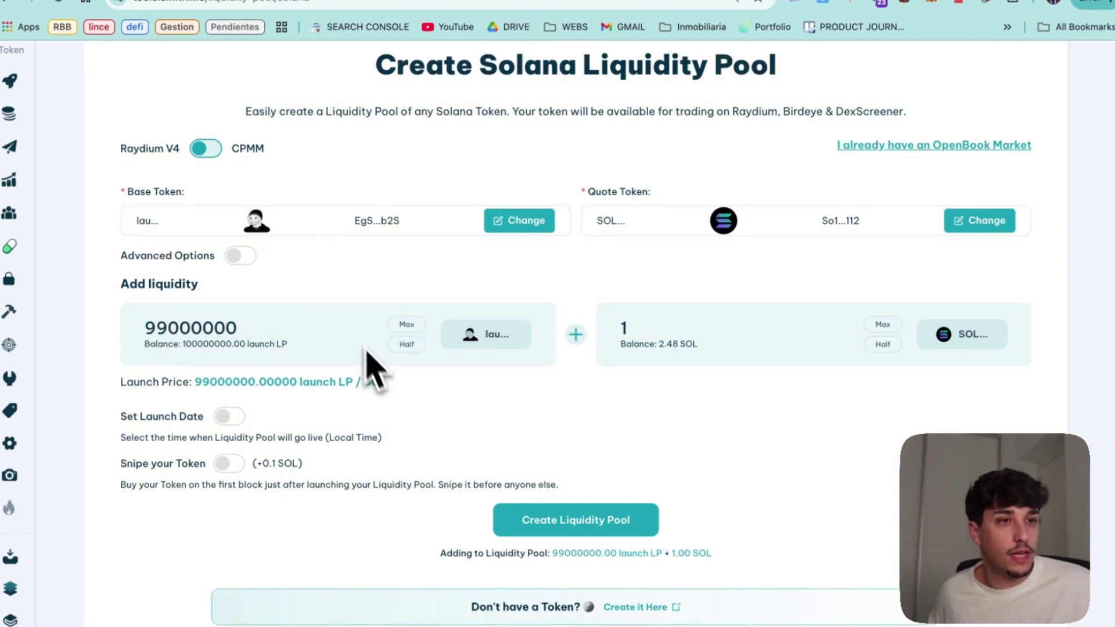
pyautogui.moveTo(383, 381); pyautogui.dragTo(236, 378)
pyautogui.click(348, 384)
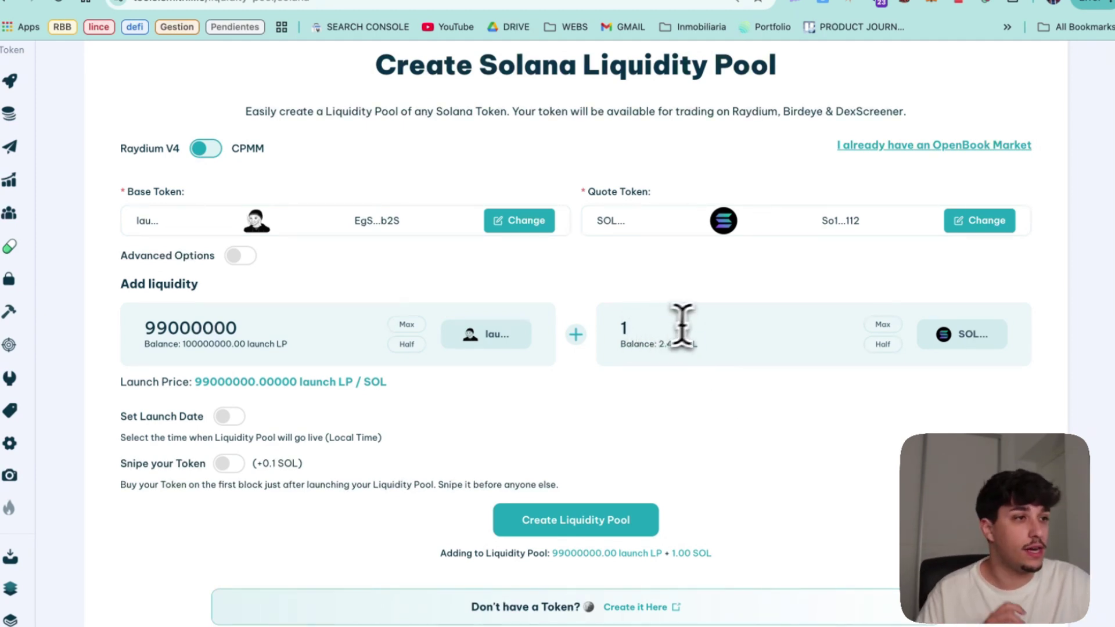
# - Enter 1.5 SOL as the quote amount and point out the 66000000 launch LP per SOL price
pyautogui.click(880, 326)
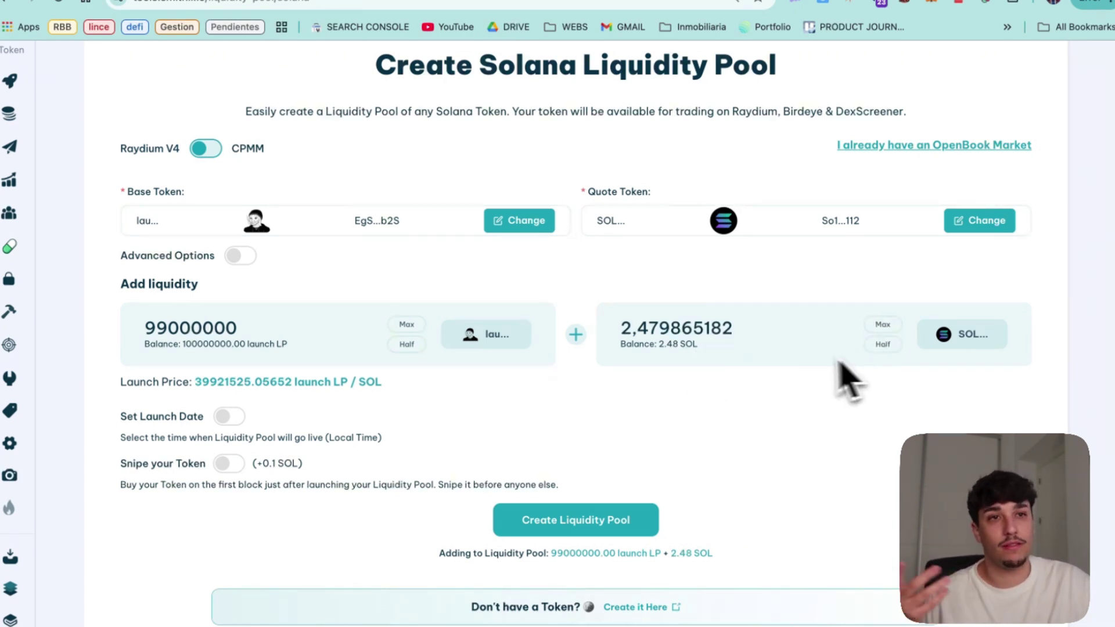
pyautogui.moveTo(737, 329); pyautogui.dragTo(610, 335)
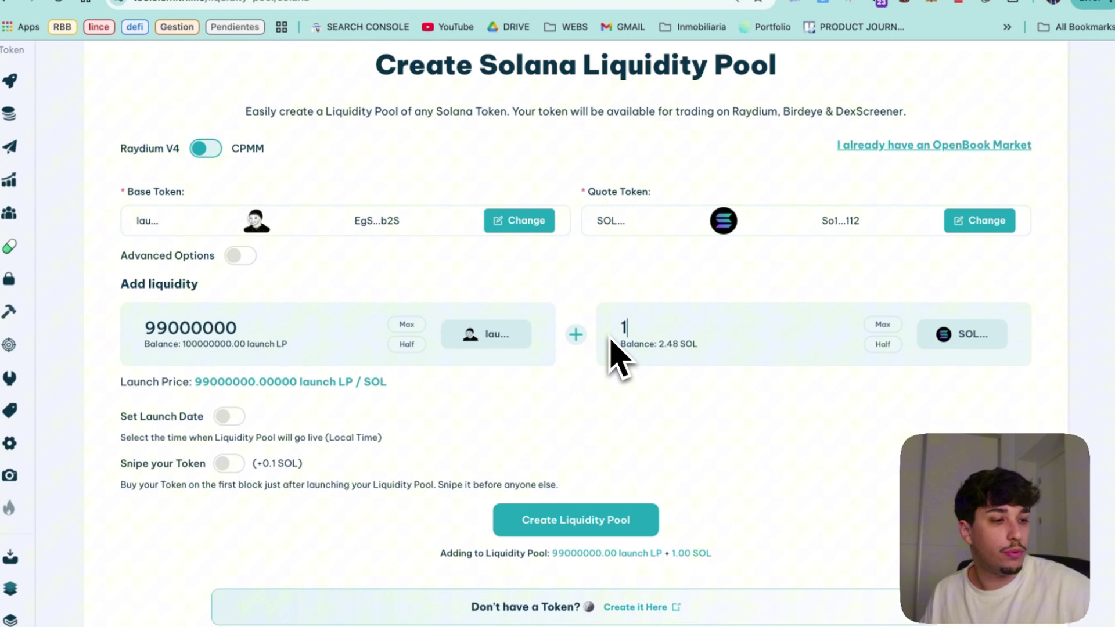
pyautogui.press('BackSpace')
pyautogui.write('1.5')
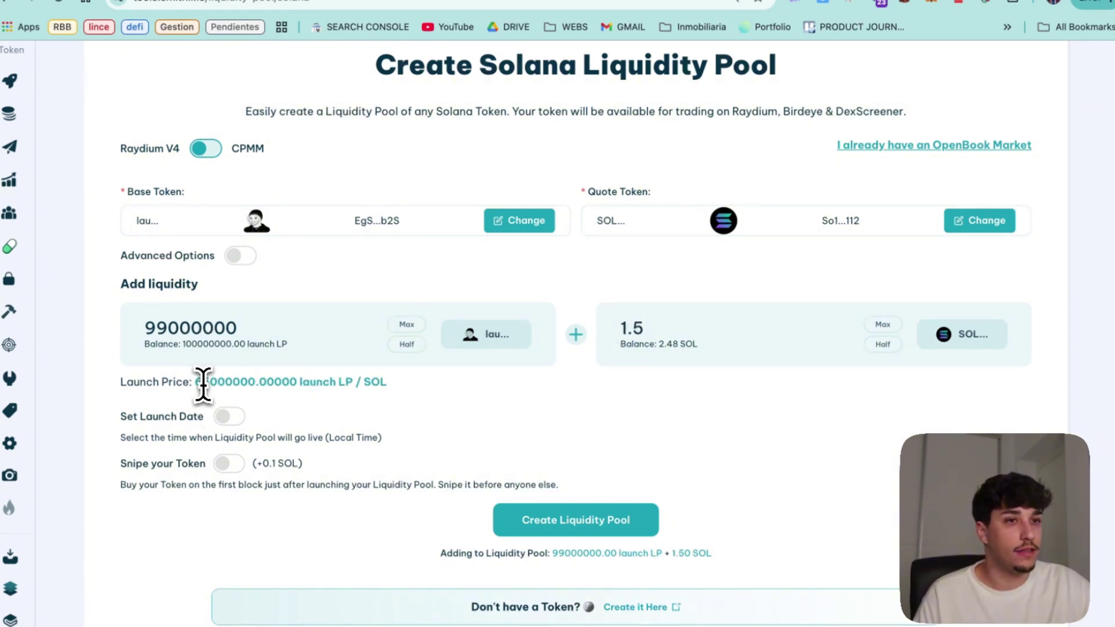
pyautogui.moveTo(204, 383); pyautogui.dragTo(454, 379)
pyautogui.click(455, 381)
pyautogui.moveTo(207, 378); pyautogui.dragTo(354, 392)
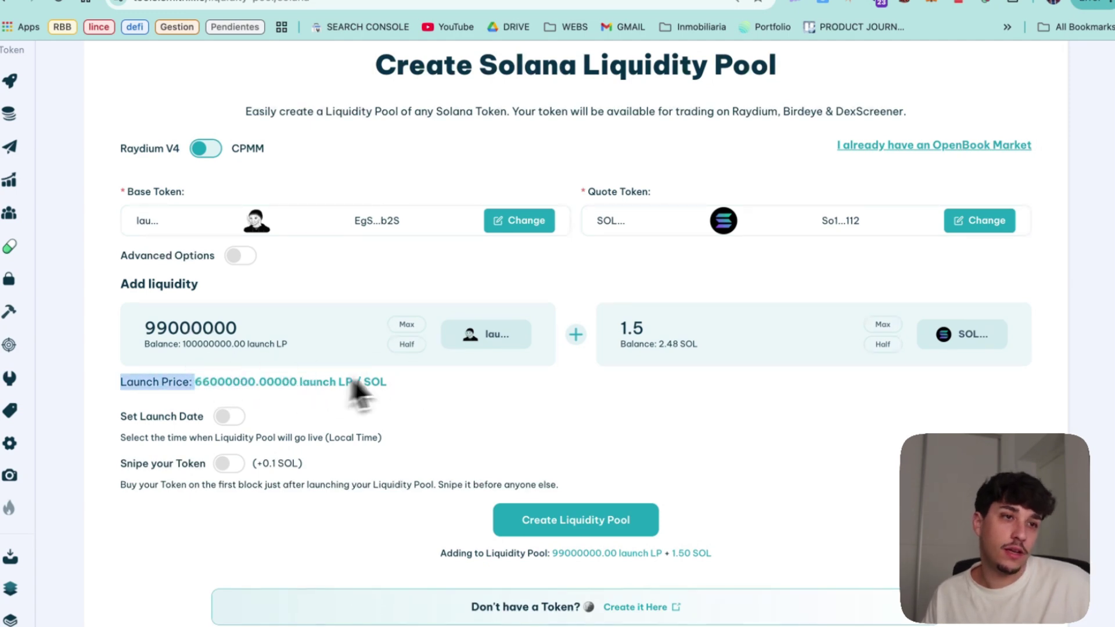
pyautogui.click(377, 377)
pyautogui.scroll(-1, 279, 416)
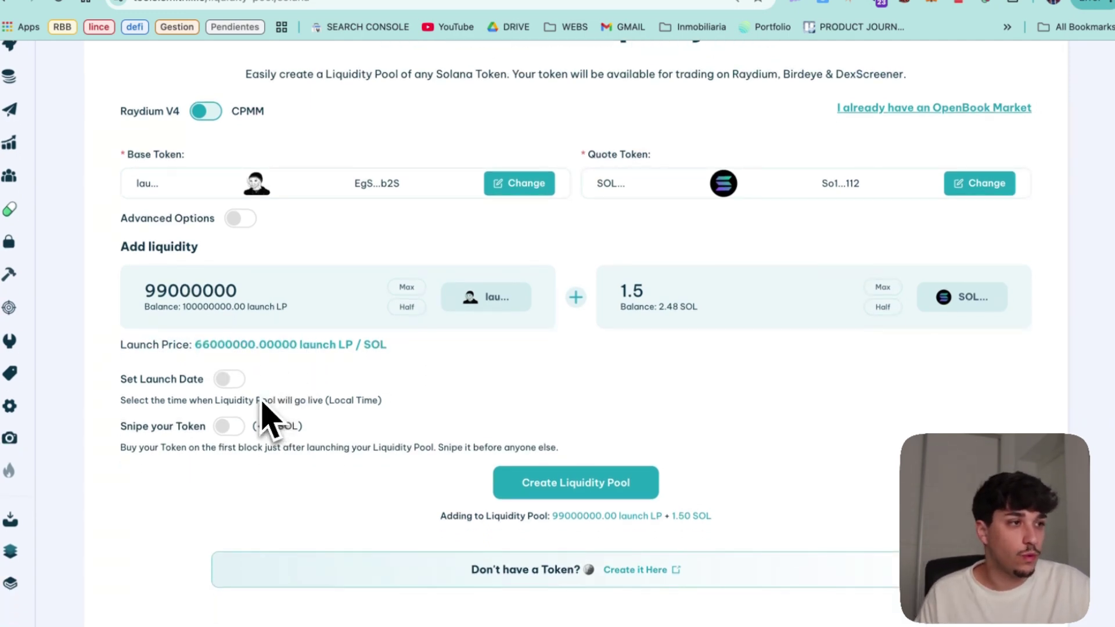
pyautogui.moveTo(191, 248); pyautogui.dragTo(123, 241)
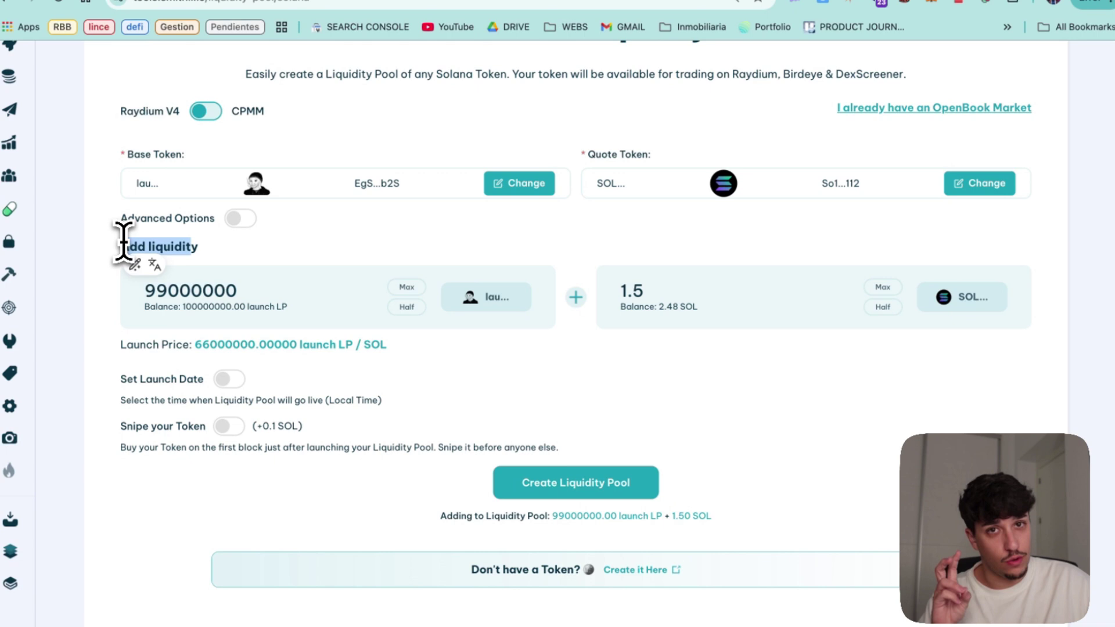
pyautogui.click(154, 395)
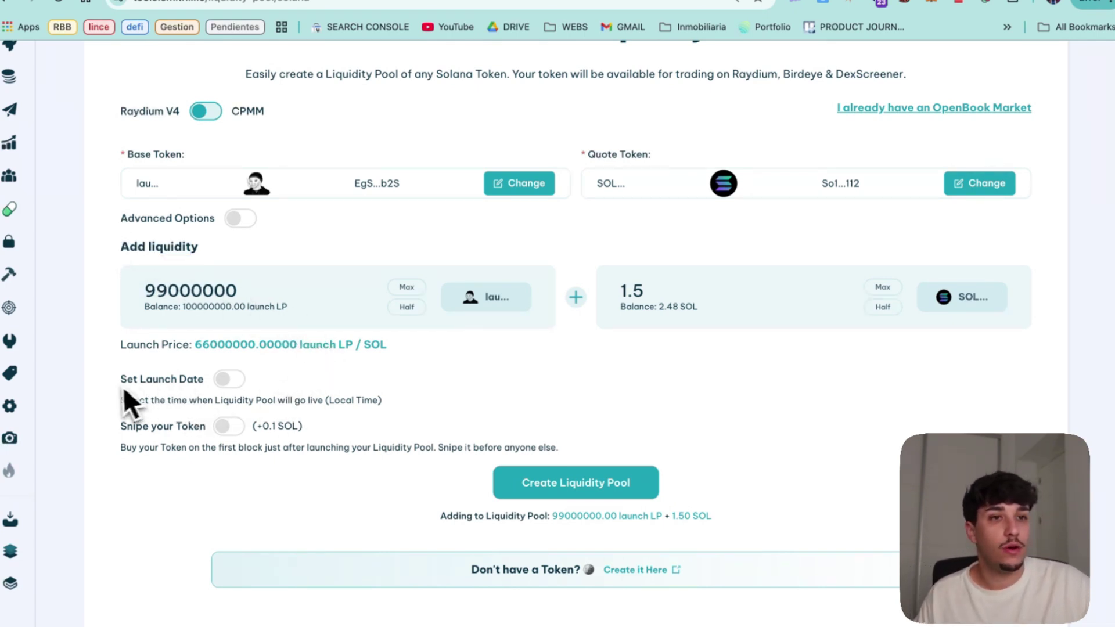
pyautogui.click(225, 380)
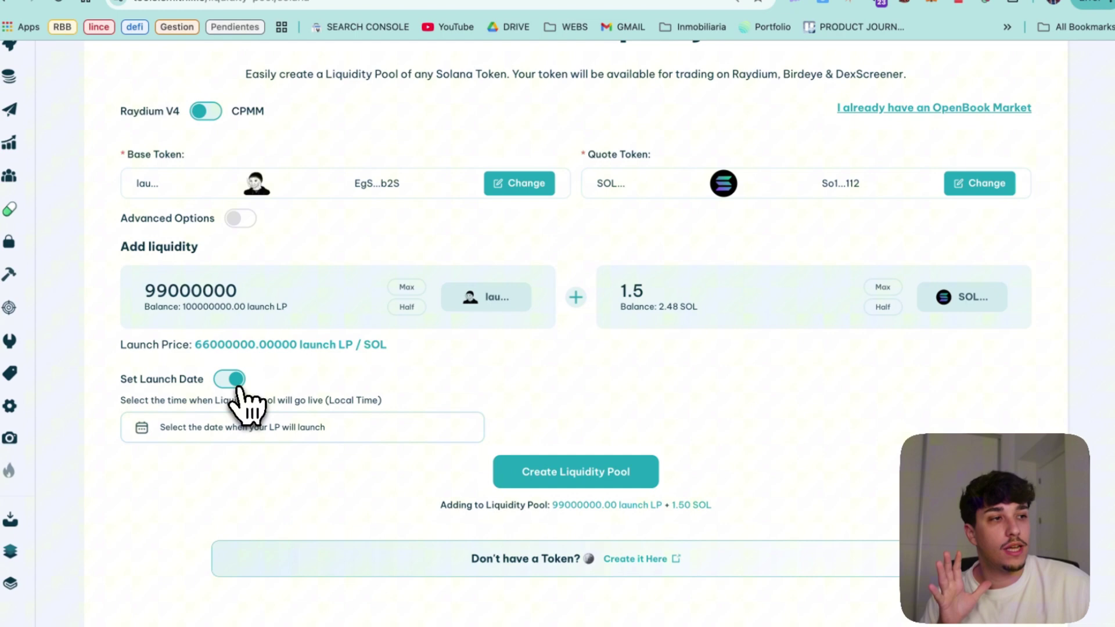
pyautogui.click(236, 383)
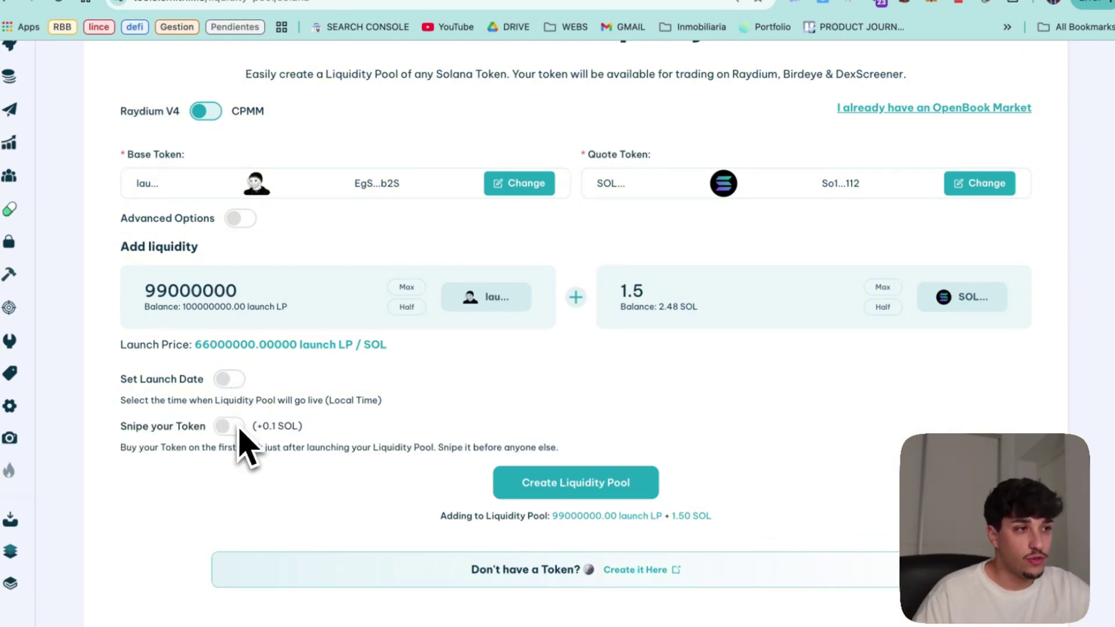
pyautogui.moveTo(127, 426); pyautogui.dragTo(208, 420)
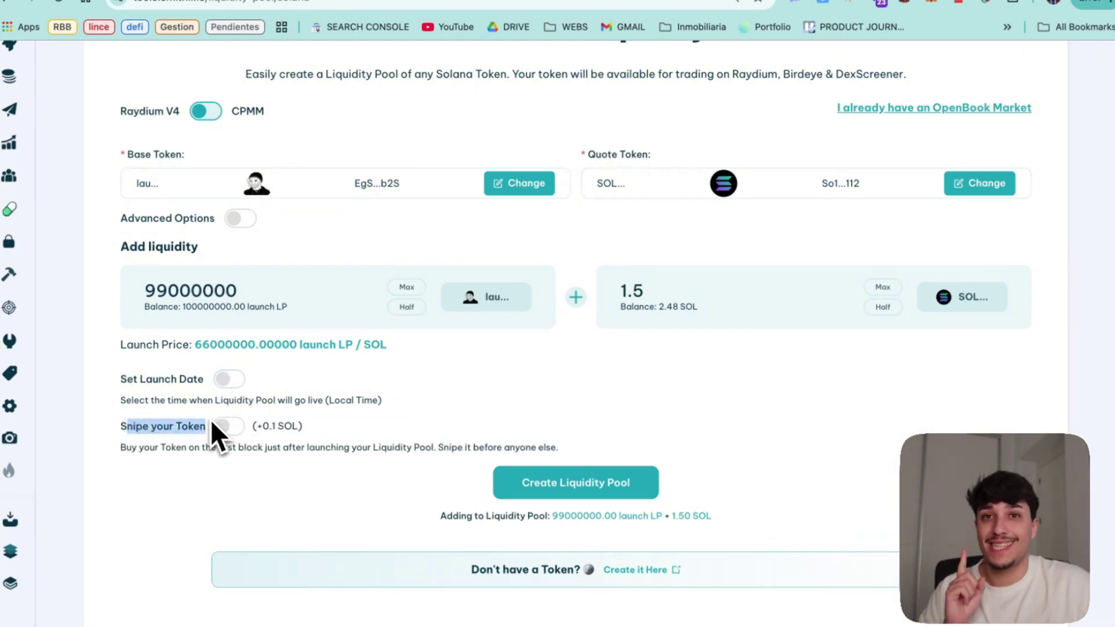
pyautogui.click(183, 429)
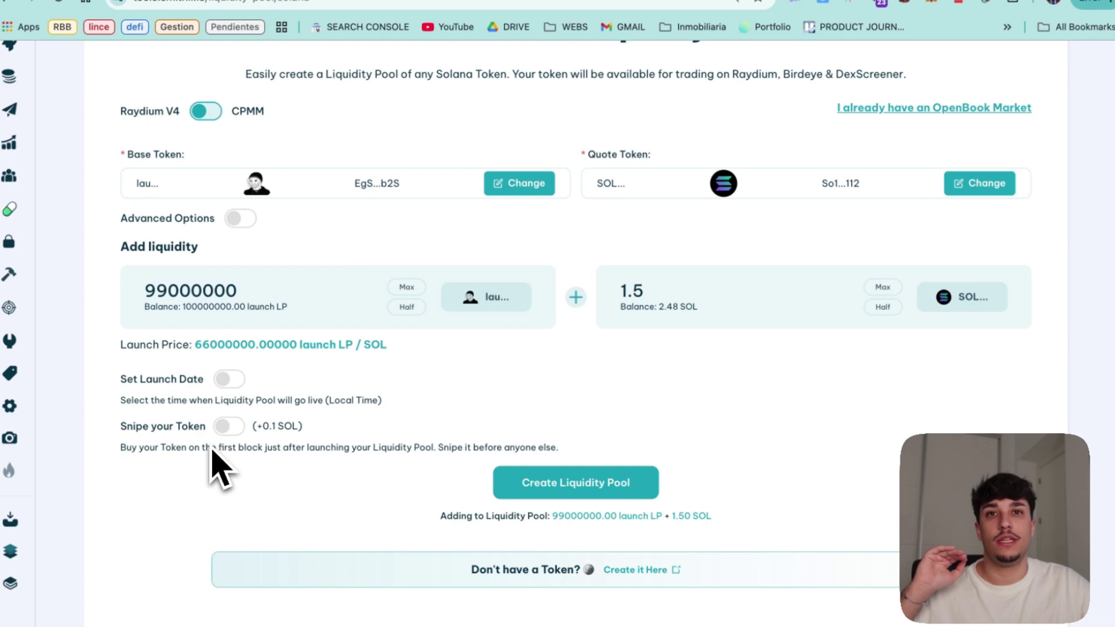
pyautogui.click(234, 427)
pyautogui.scroll(-2, 192, 422)
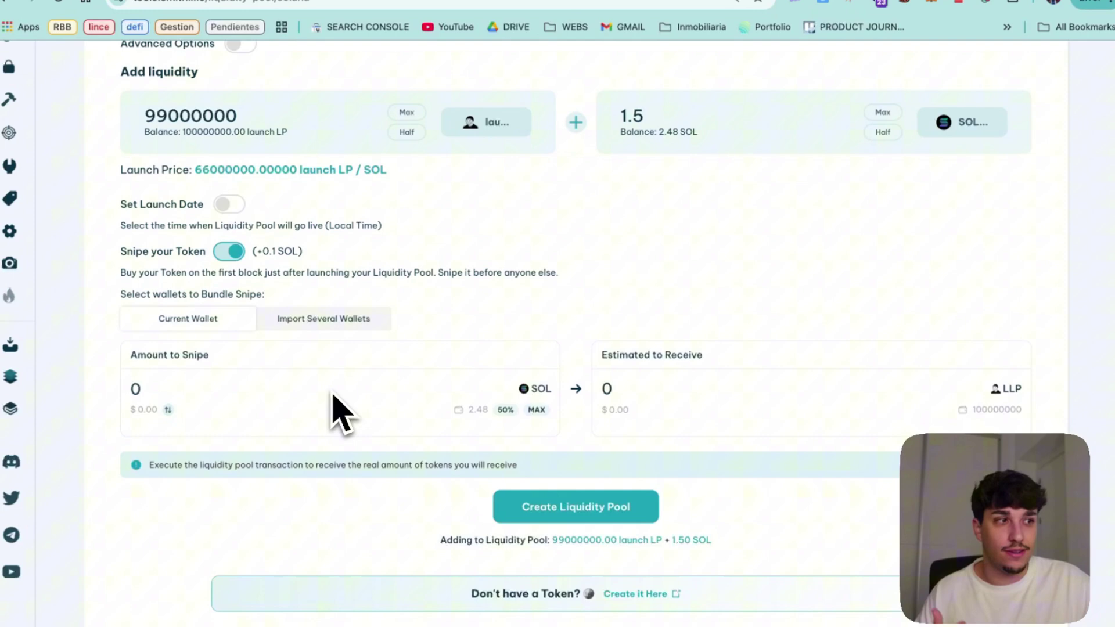
pyautogui.click(324, 318)
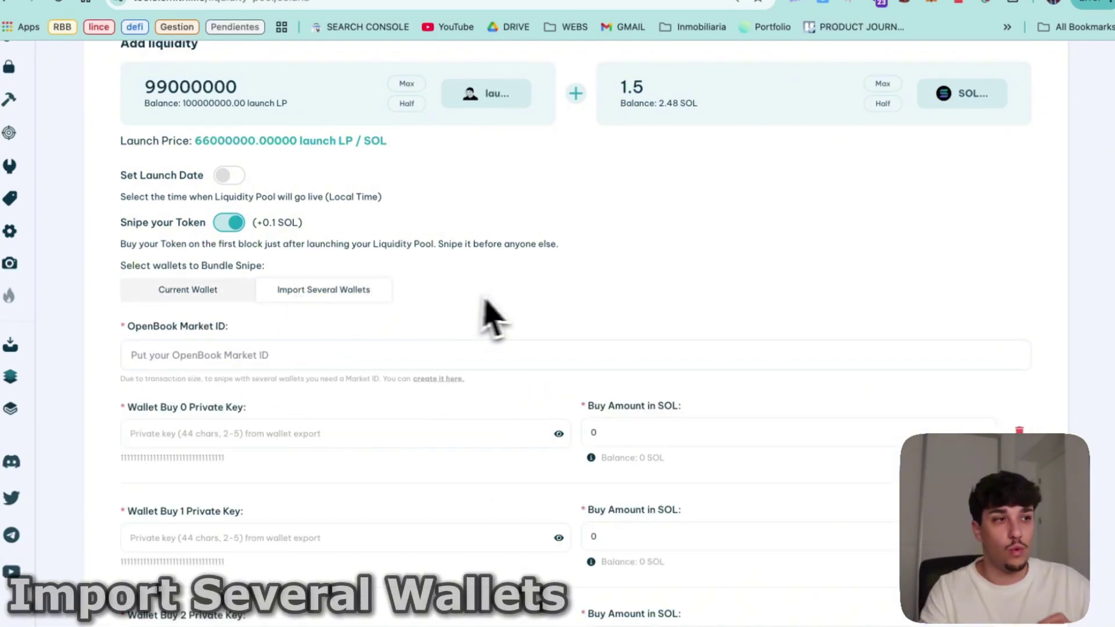
pyautogui.click(438, 365)
pyautogui.scroll(-1, 505, 349)
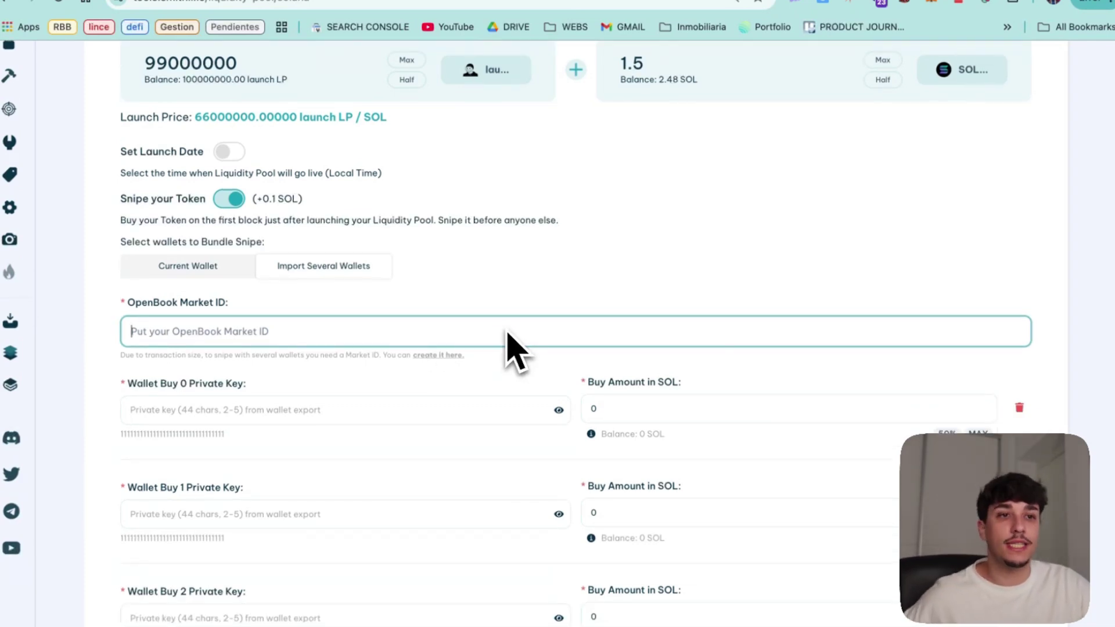
pyautogui.click(364, 411)
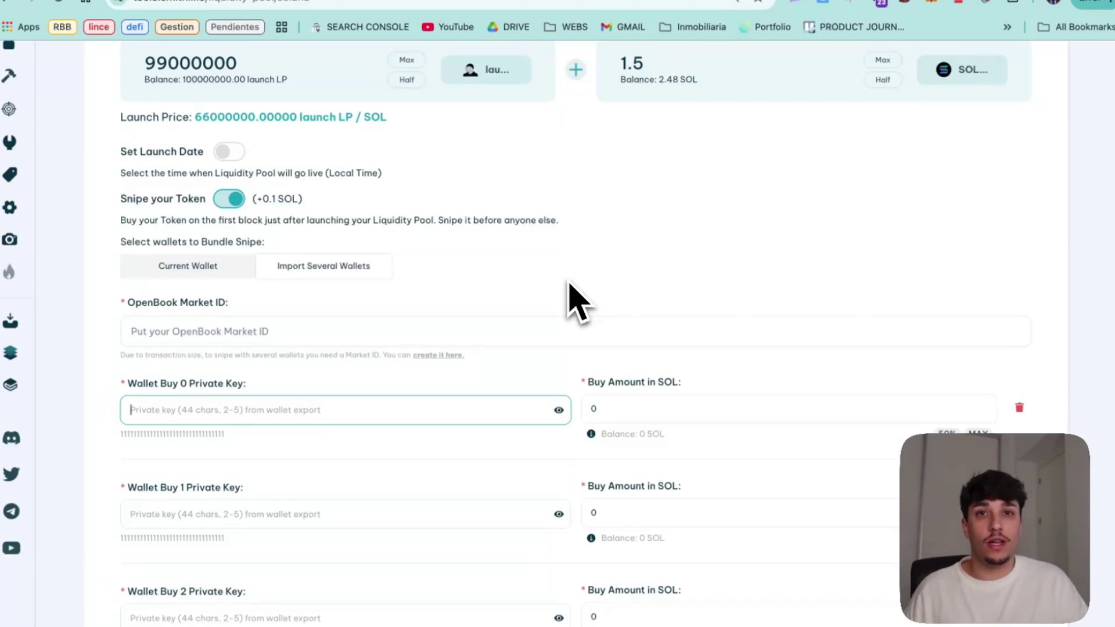
pyautogui.click(229, 331)
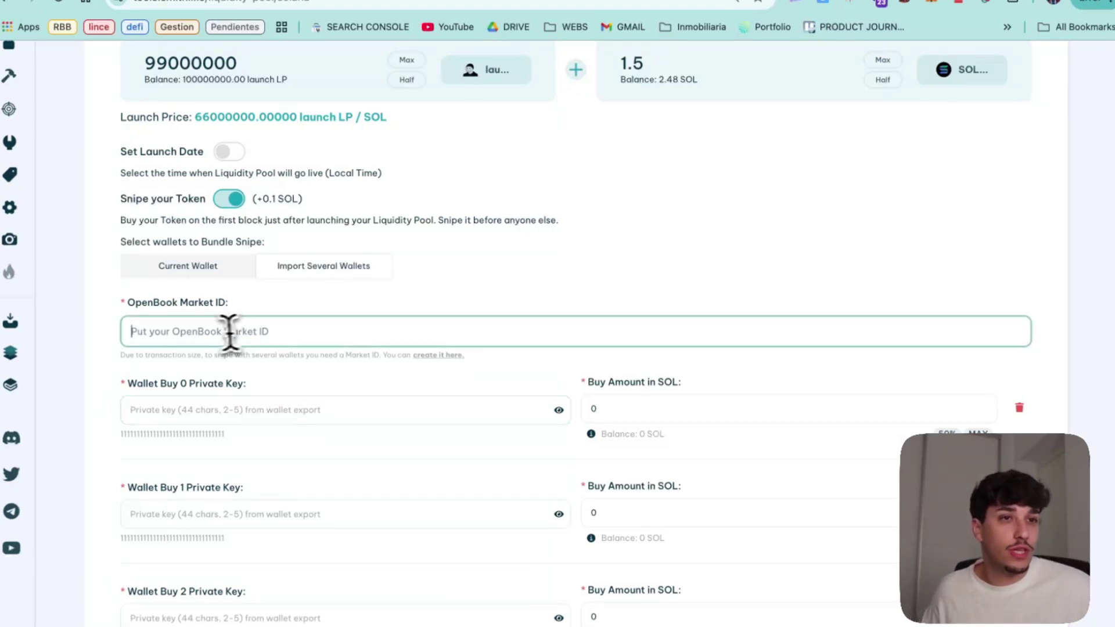
pyautogui.moveTo(227, 302); pyautogui.dragTo(132, 305)
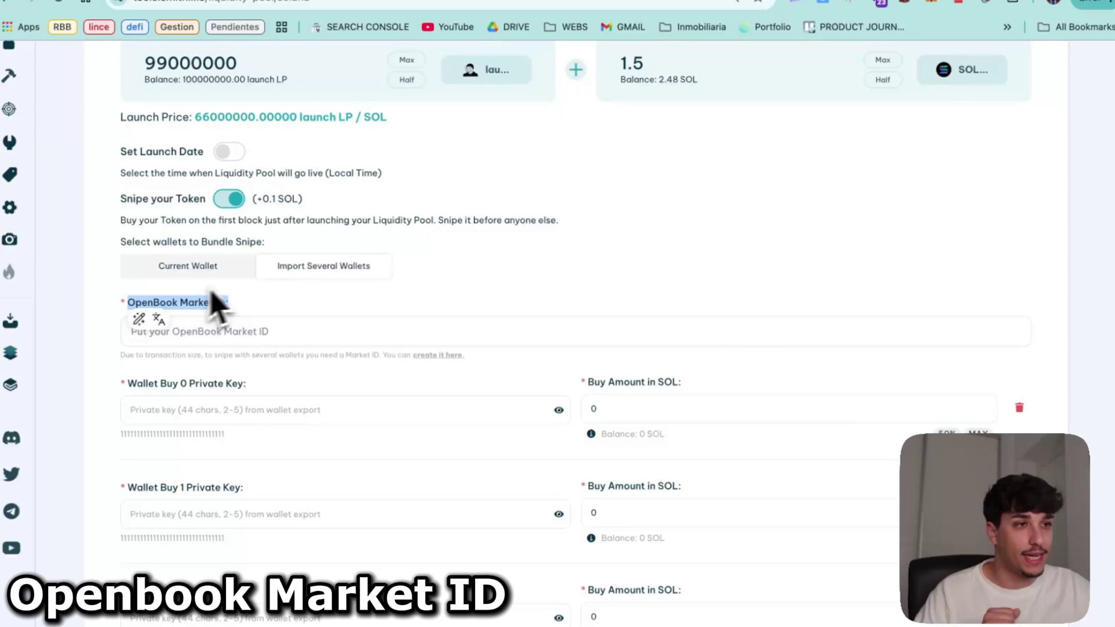
pyautogui.click(221, 303)
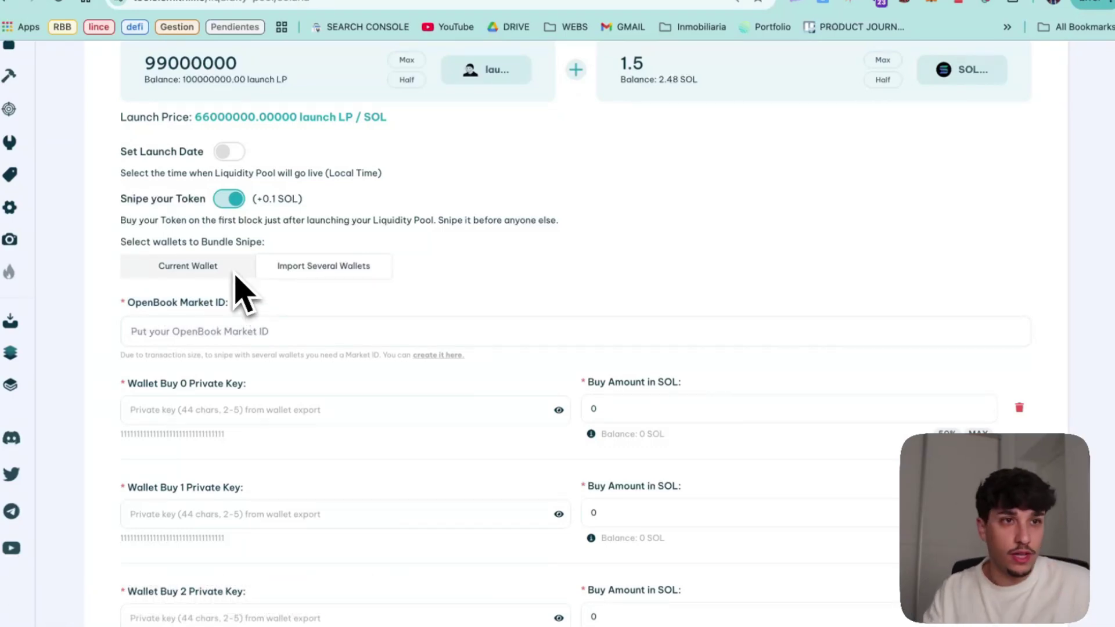
pyautogui.click(234, 200)
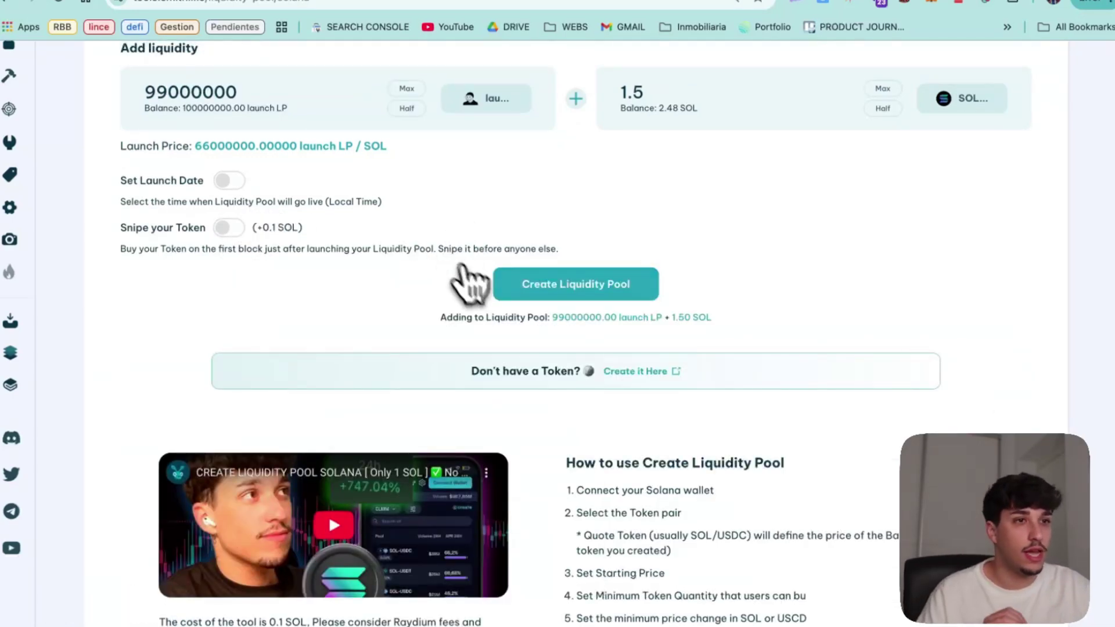
# - Cancel the pool-creation transaction in the wallet and switch Snipe your Token back on
pyautogui.click(555, 284)
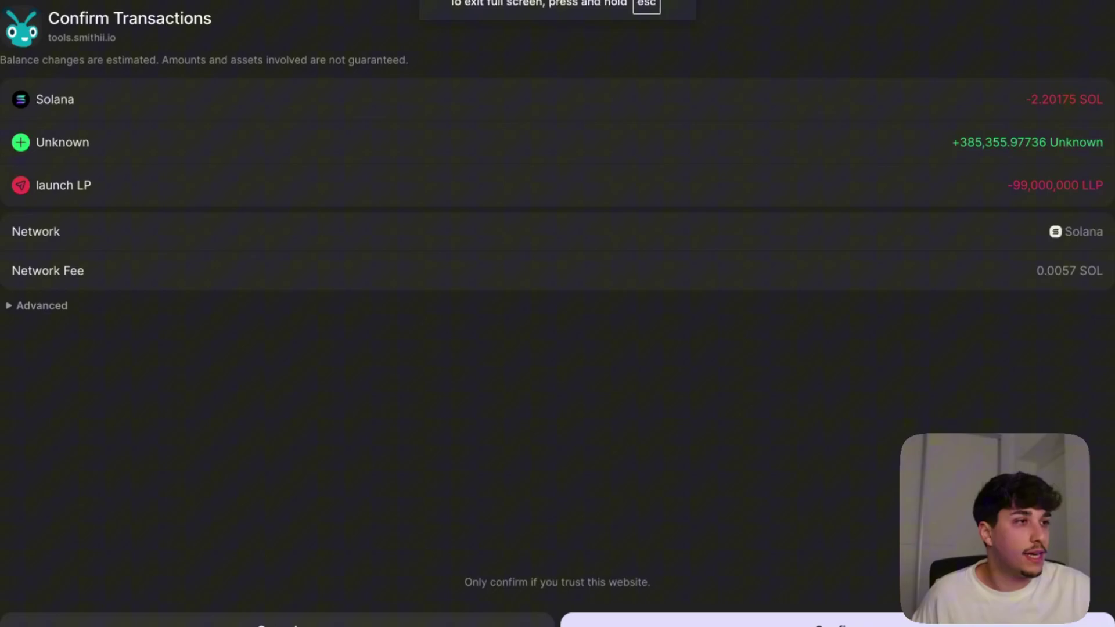
pyautogui.click(326, 622)
pyautogui.scroll(1, 294, 448)
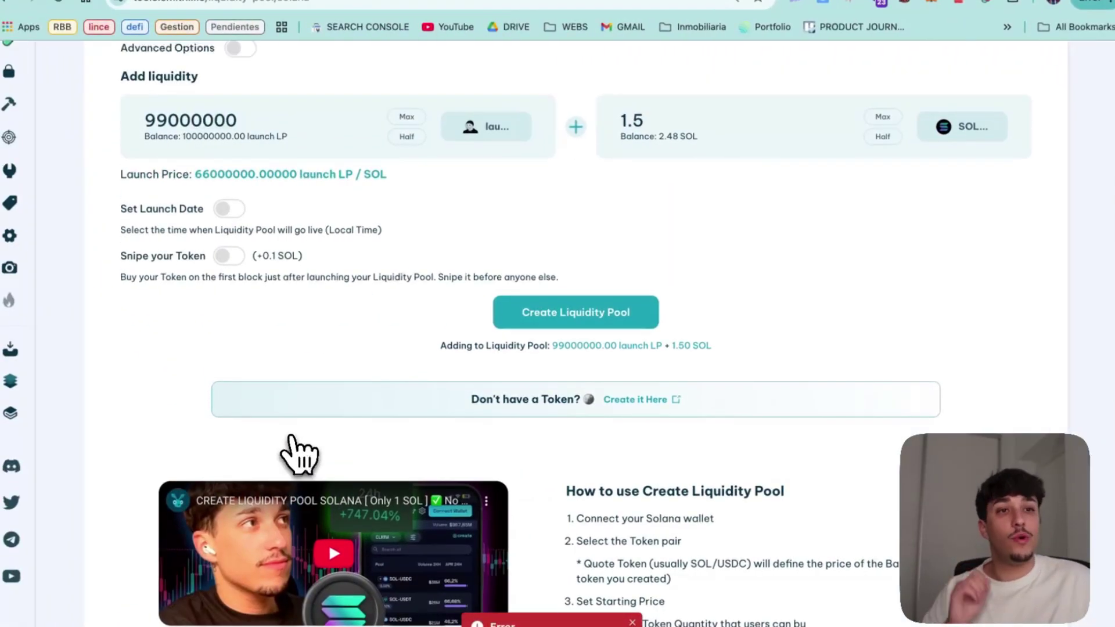
pyautogui.click(230, 254)
pyautogui.scroll(-1, 231, 256)
# - Review the OpenBook Market ID field in the bundle-snipe form
pyautogui.scroll(-1, 447, 349)
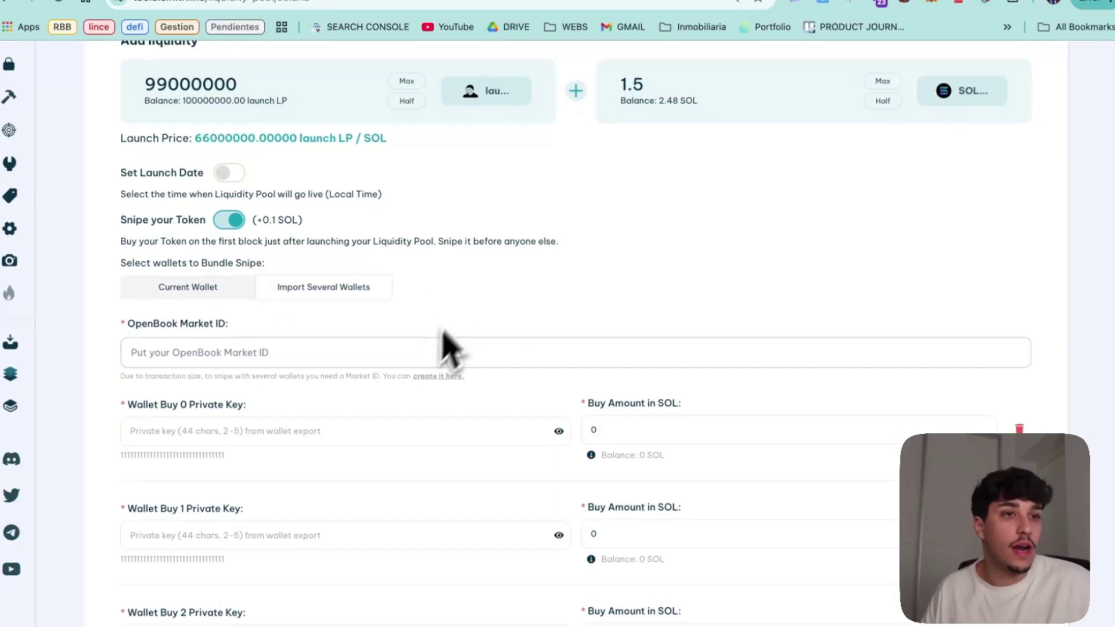
pyautogui.click(320, 361)
pyautogui.scroll(3, 482, 349)
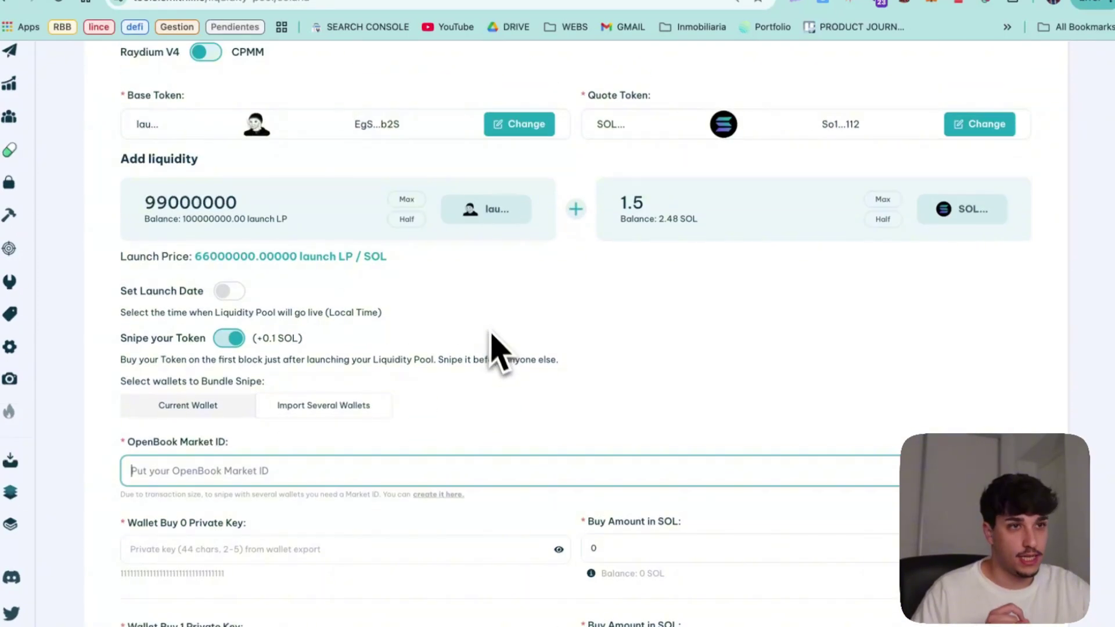
pyautogui.moveTo(236, 486); pyautogui.dragTo(131, 475)
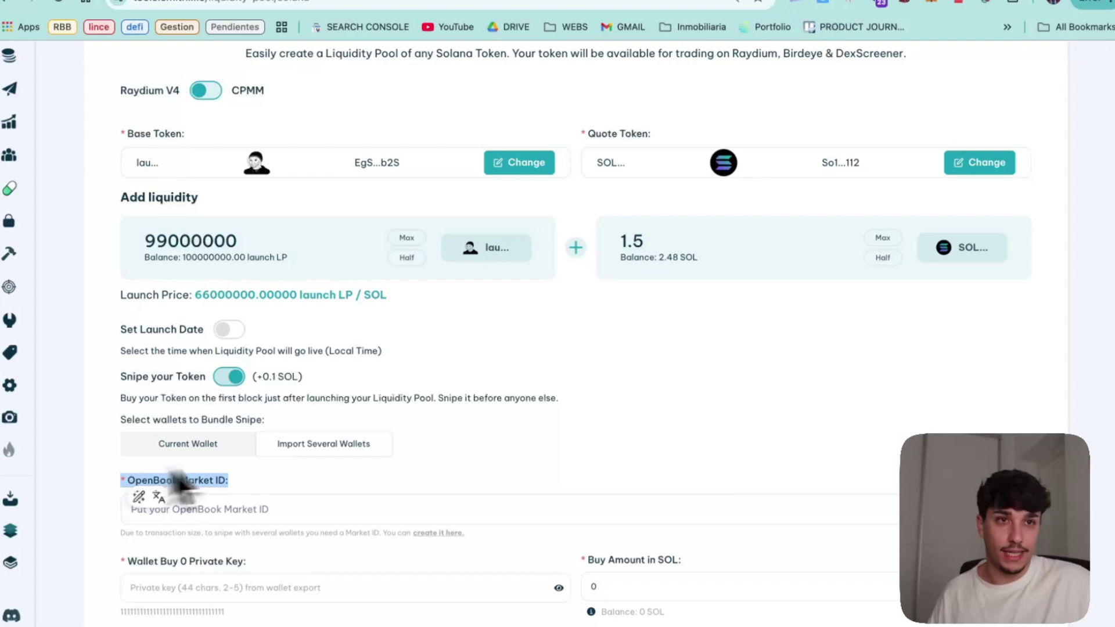
pyautogui.scroll(1, 291, 400)
pyautogui.scroll(3, 423, 331)
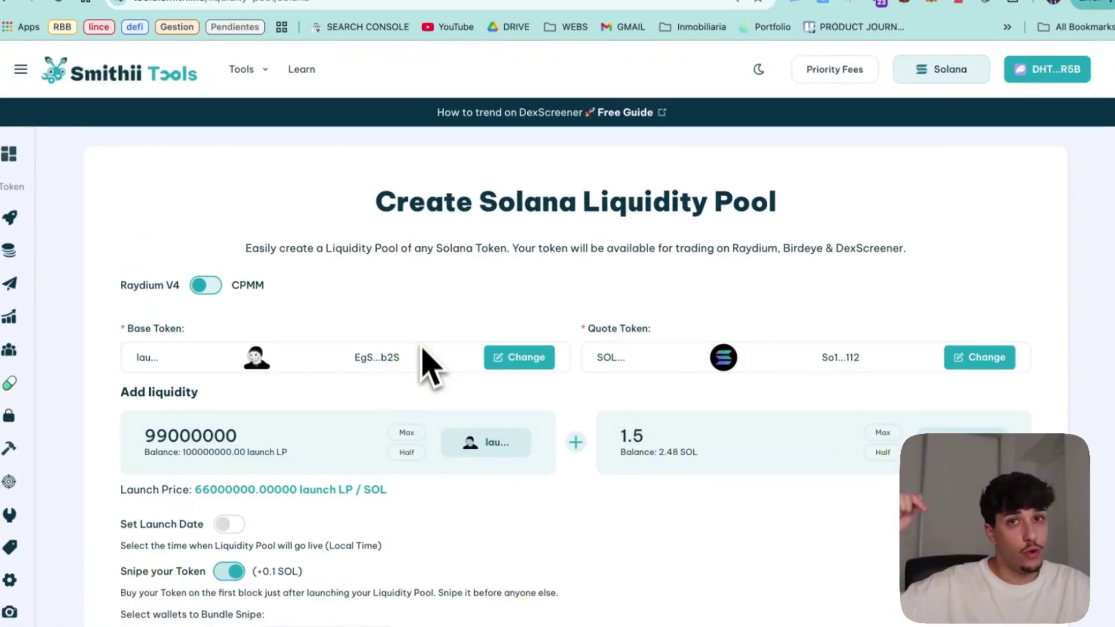
pyautogui.scroll(-3, 407, 380)
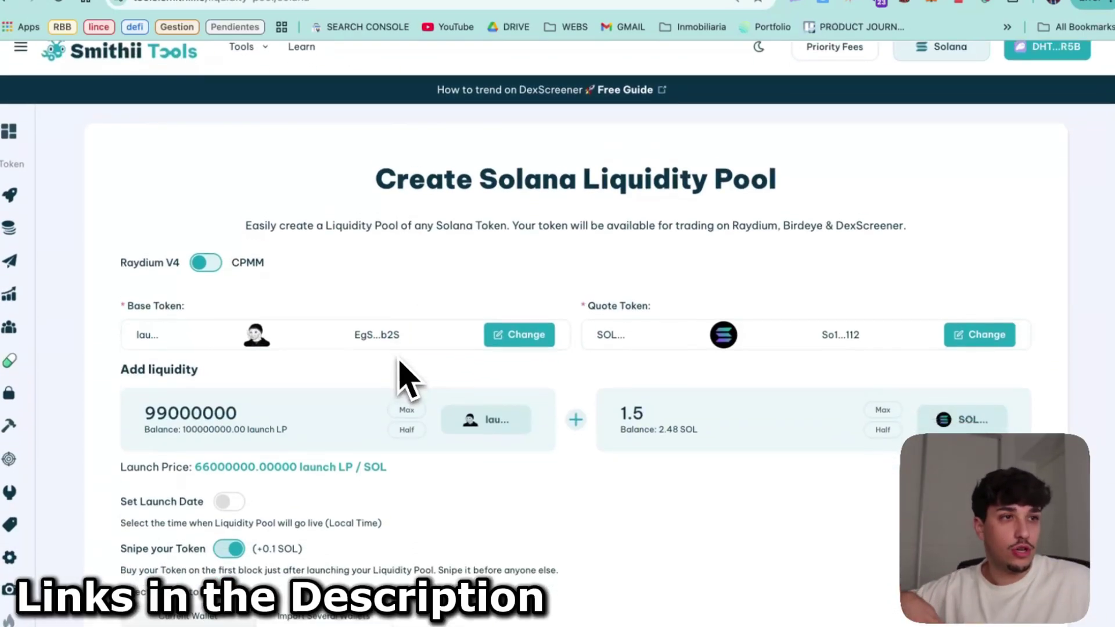
pyautogui.scroll(-4, 348, 435)
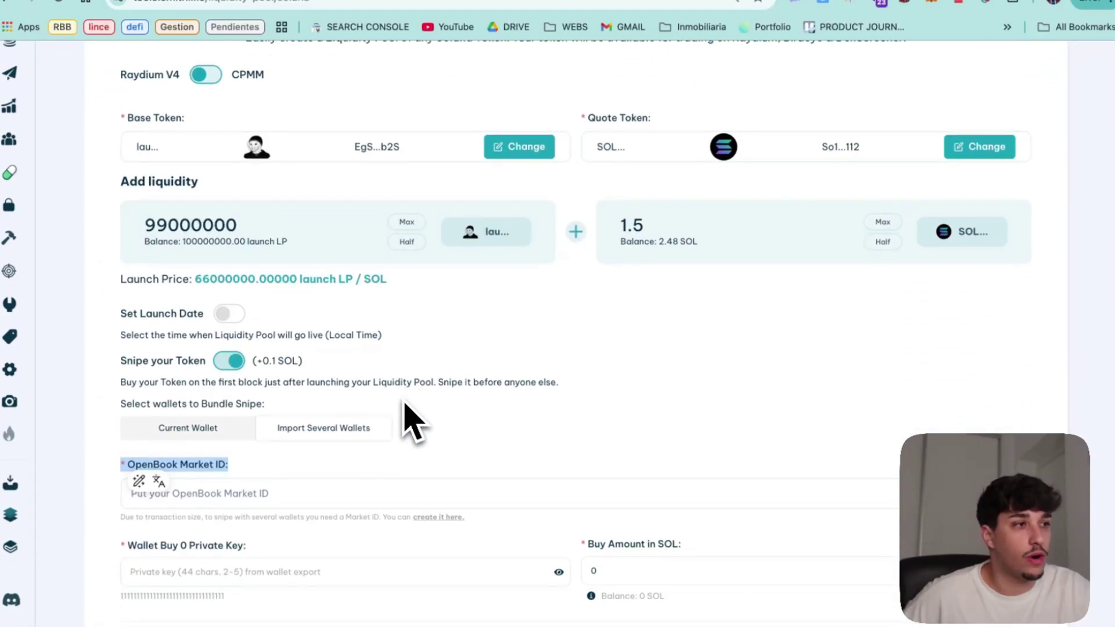
# - Review the Wallet Buy 0 private key field and bring up the Phantom wallet
pyautogui.click(226, 464)
pyautogui.scroll(-1, 226, 407)
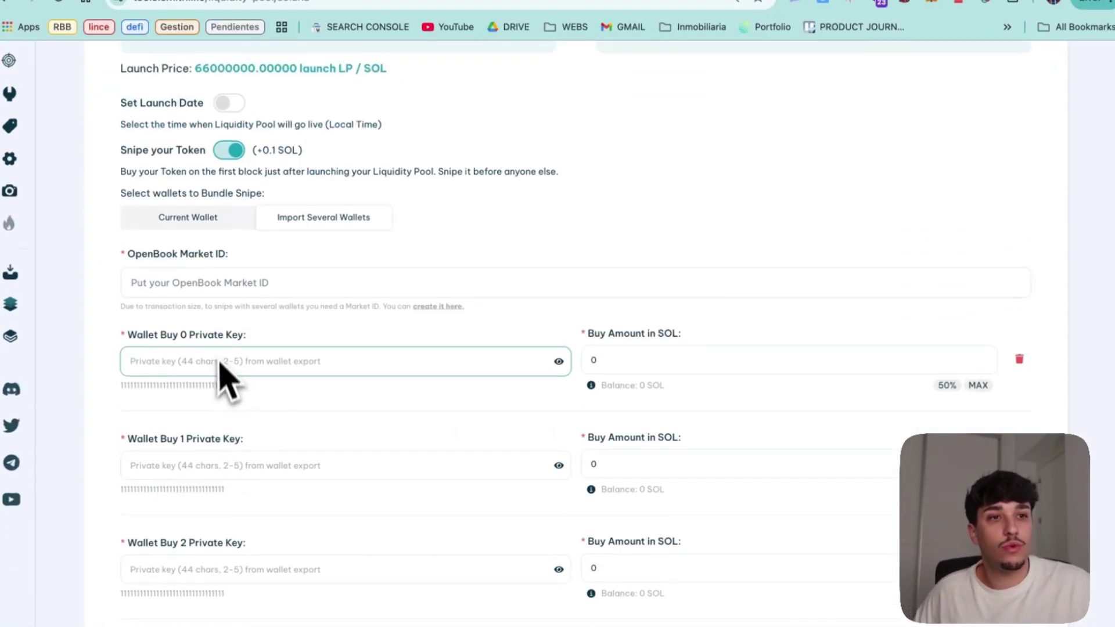
pyautogui.moveTo(248, 336); pyautogui.dragTo(424, 336)
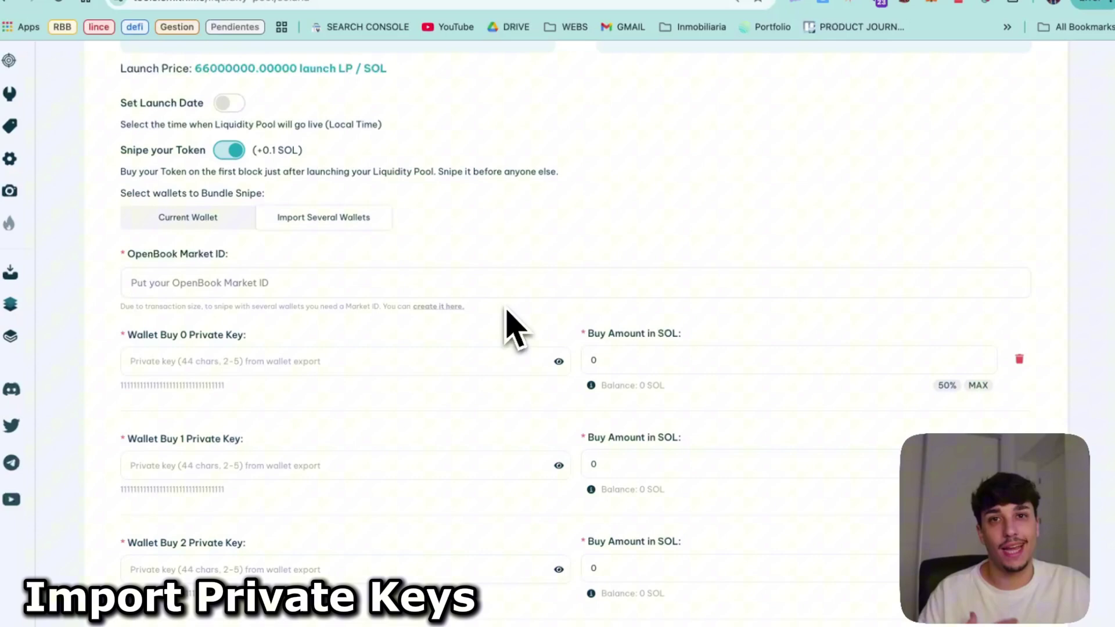
pyautogui.click(795, 2)
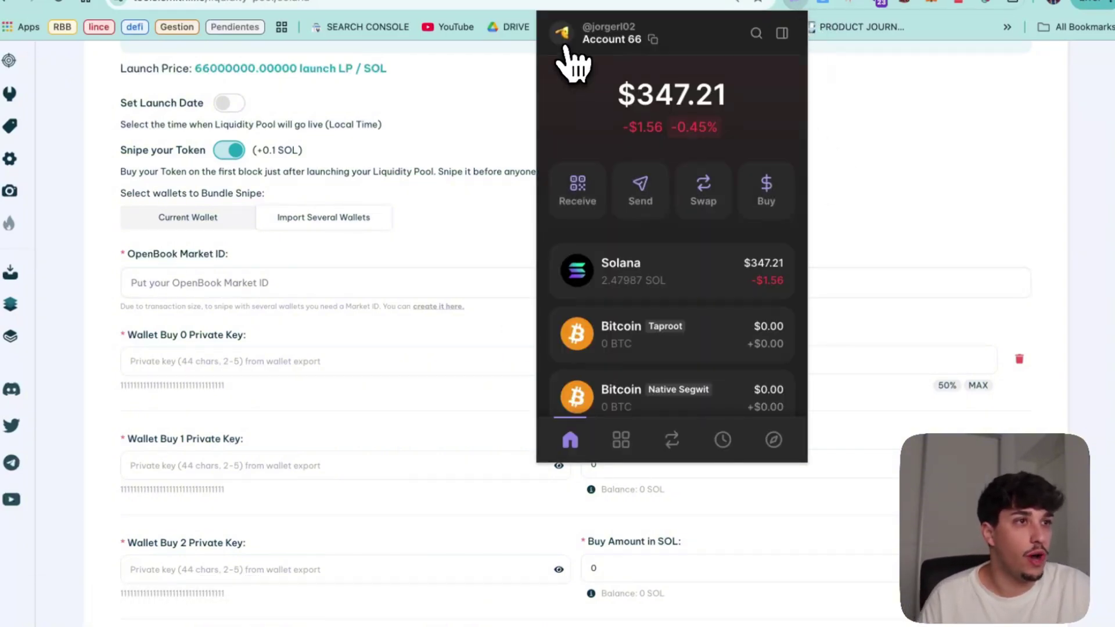
# - Search Phantom settings for 'private' and unlock Show Private Key with the wallet password
pyautogui.click(565, 41)
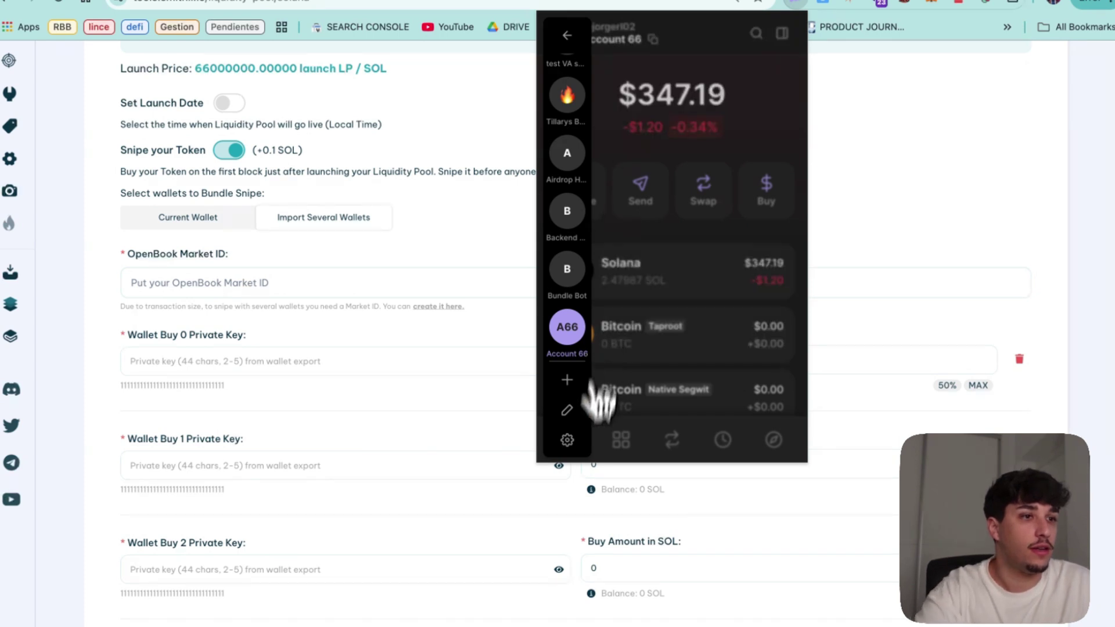
pyautogui.click(568, 440)
pyautogui.write('pri')
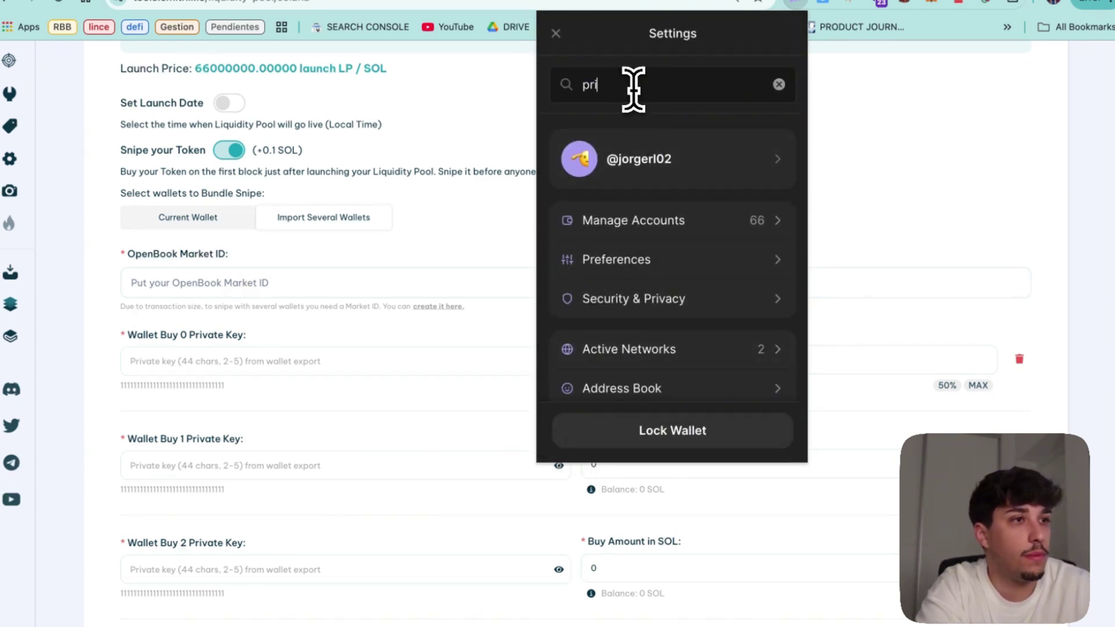
pyautogui.write('vate')
pyautogui.click(649, 162)
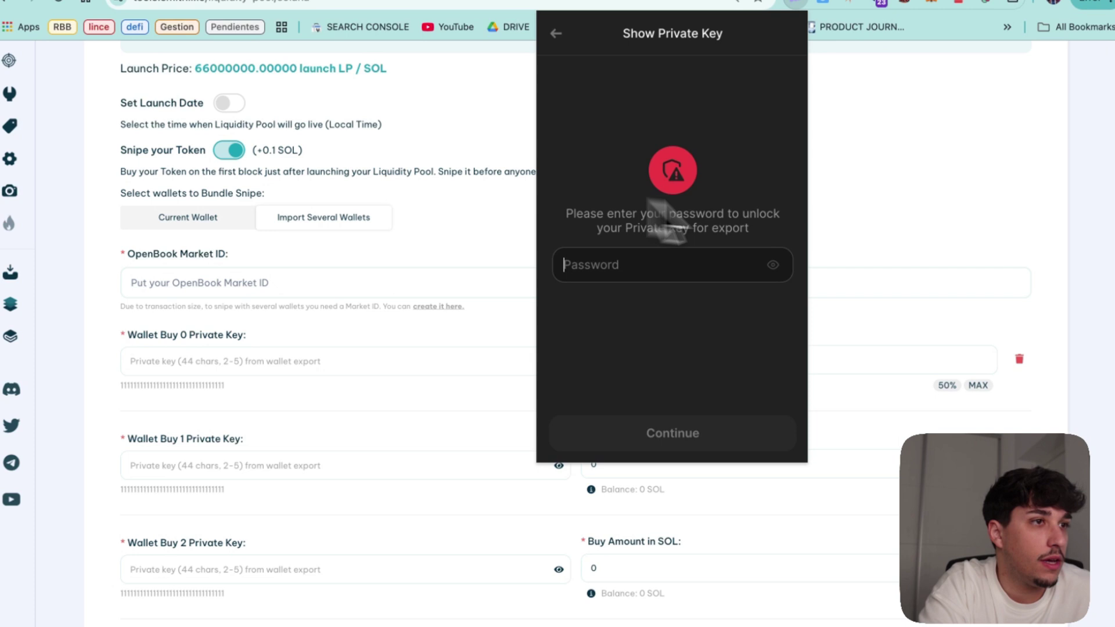
pyautogui.write('a')
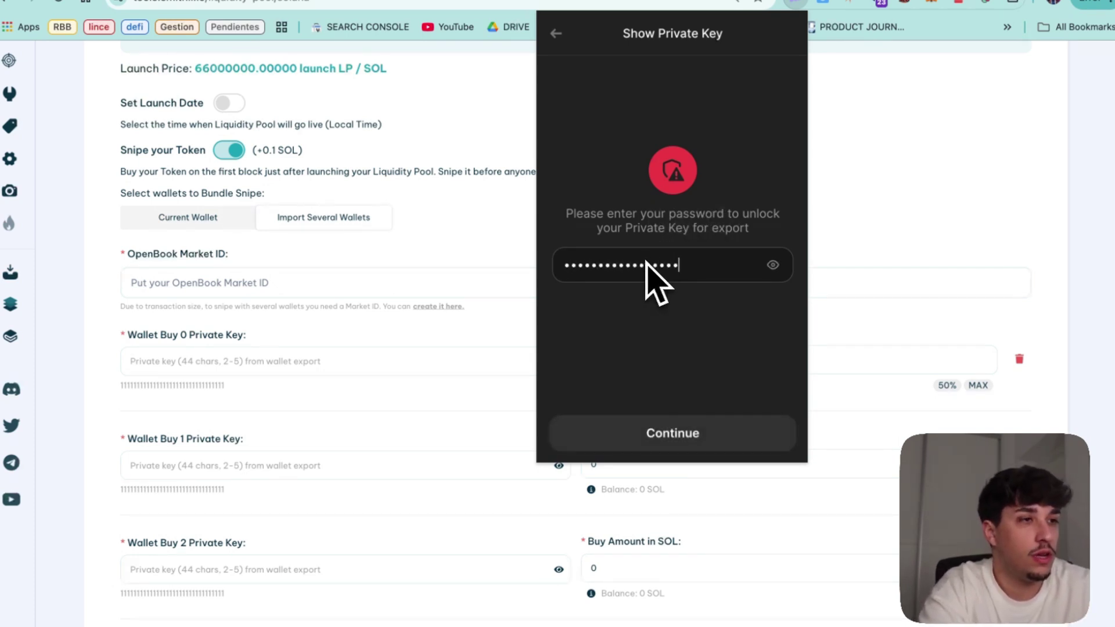
pyautogui.press('Return')
# - Choose the Solana account, accept the warning, copy its private key and close Phantom
pyautogui.click(668, 206)
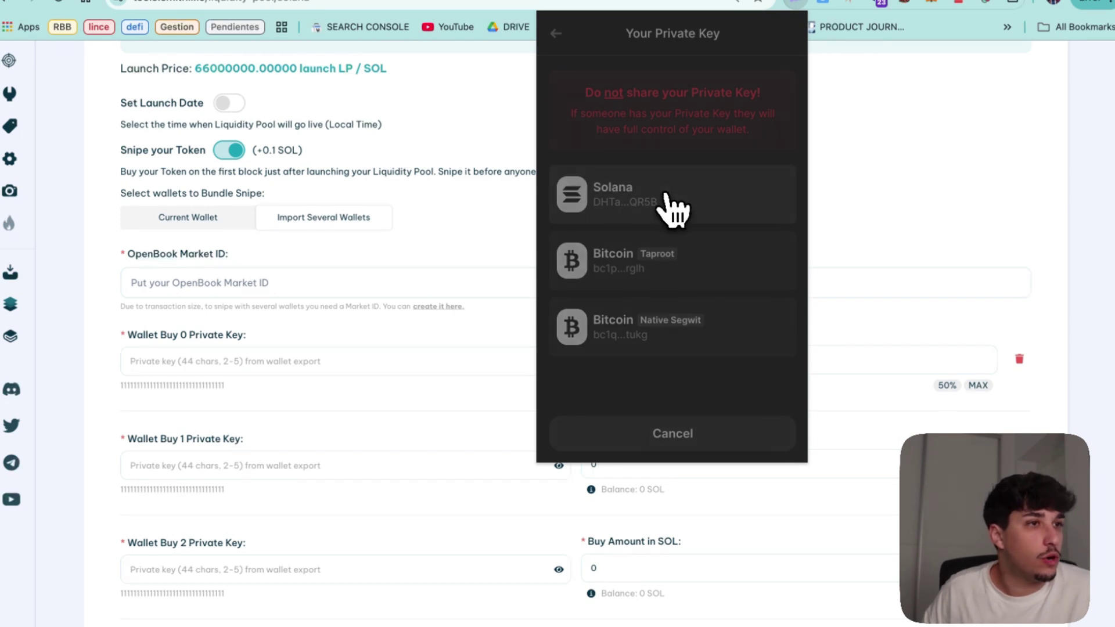
pyautogui.scroll(-1, 619, 326)
pyautogui.click(633, 387)
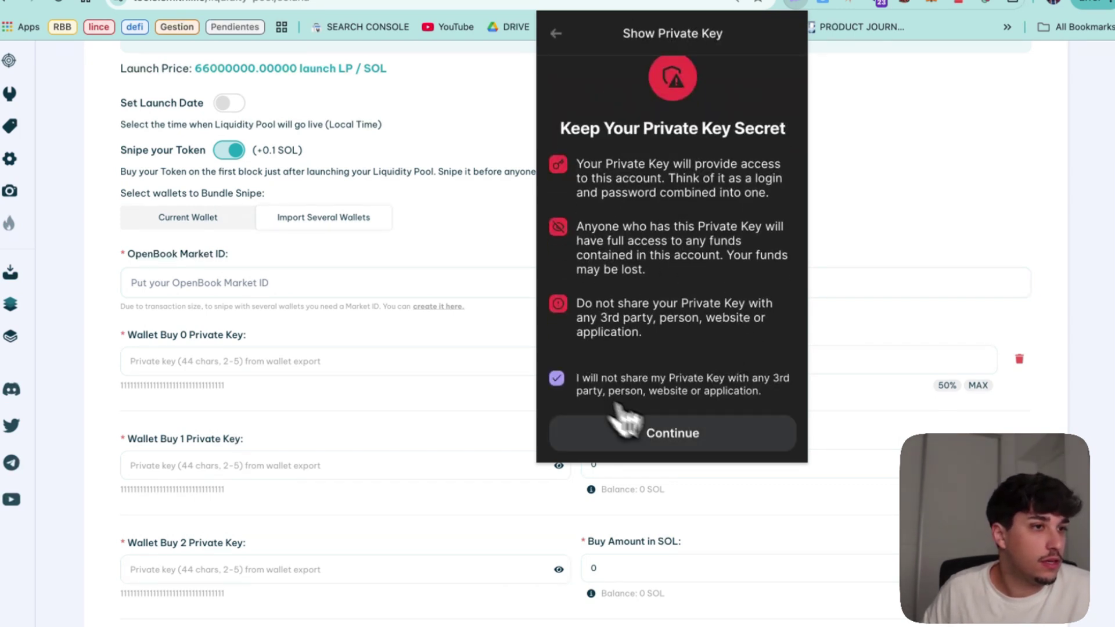
pyautogui.click(625, 426)
pyautogui.click(667, 273)
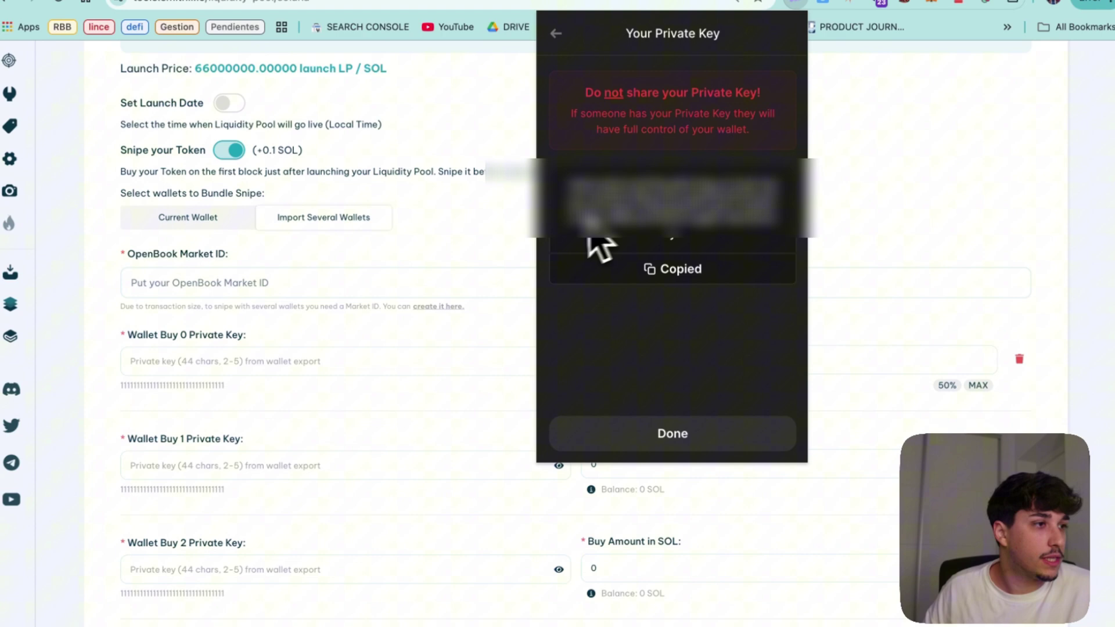
pyautogui.click(398, 329)
# - Paste the copied private key into Wallet Buy 0, then delete it again
pyautogui.click(201, 360)
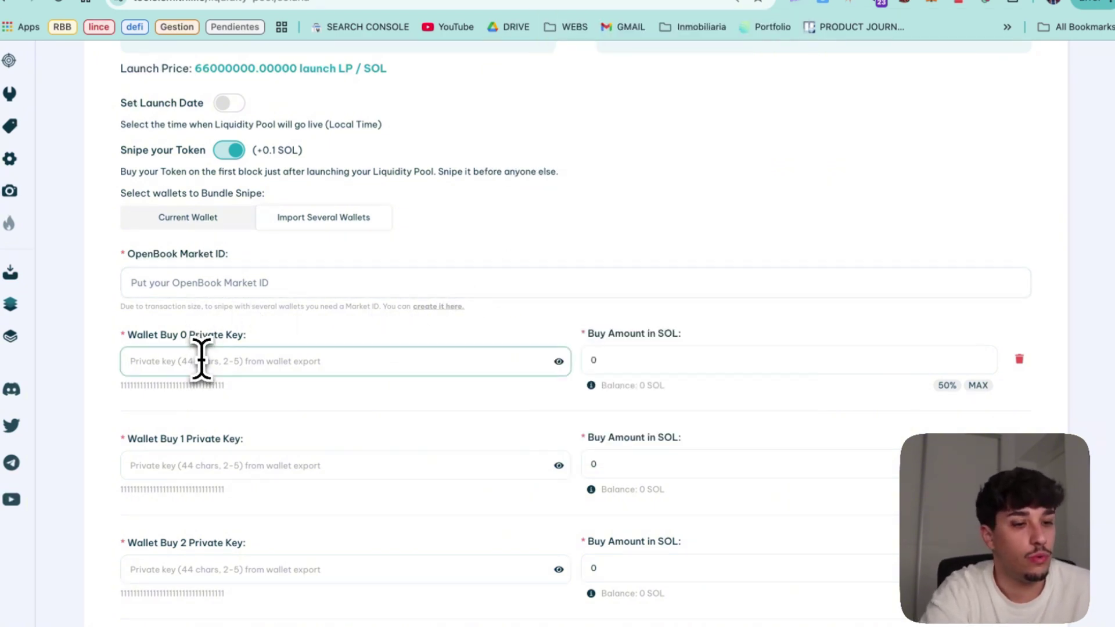
pyautogui.hotkey('ctrl', 'v')
pyautogui.click(219, 423)
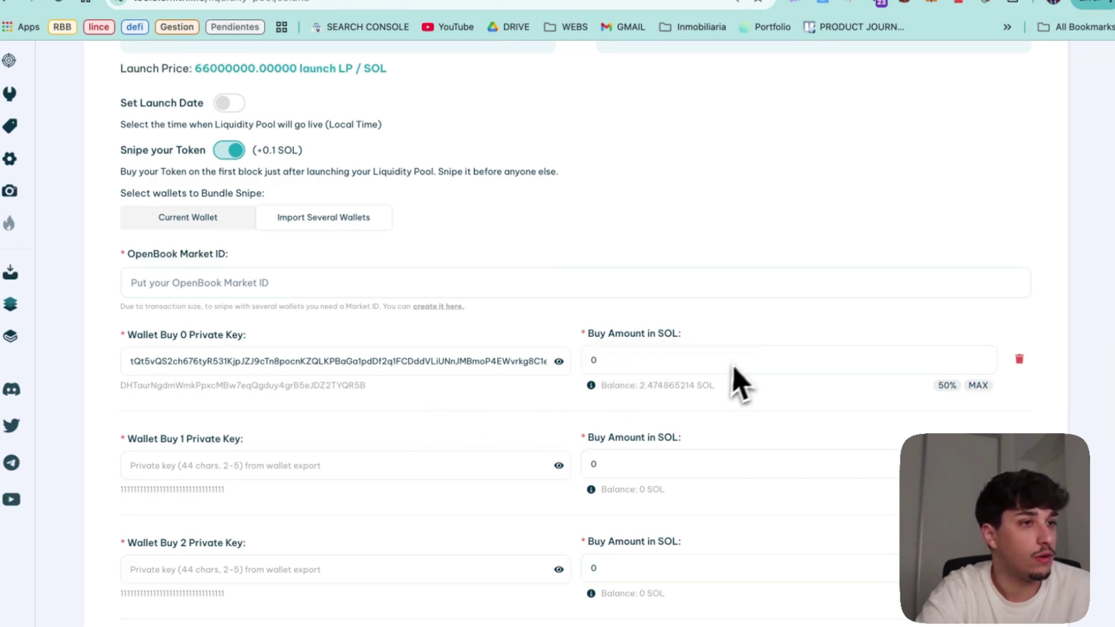
pyautogui.doubleClick(531, 360)
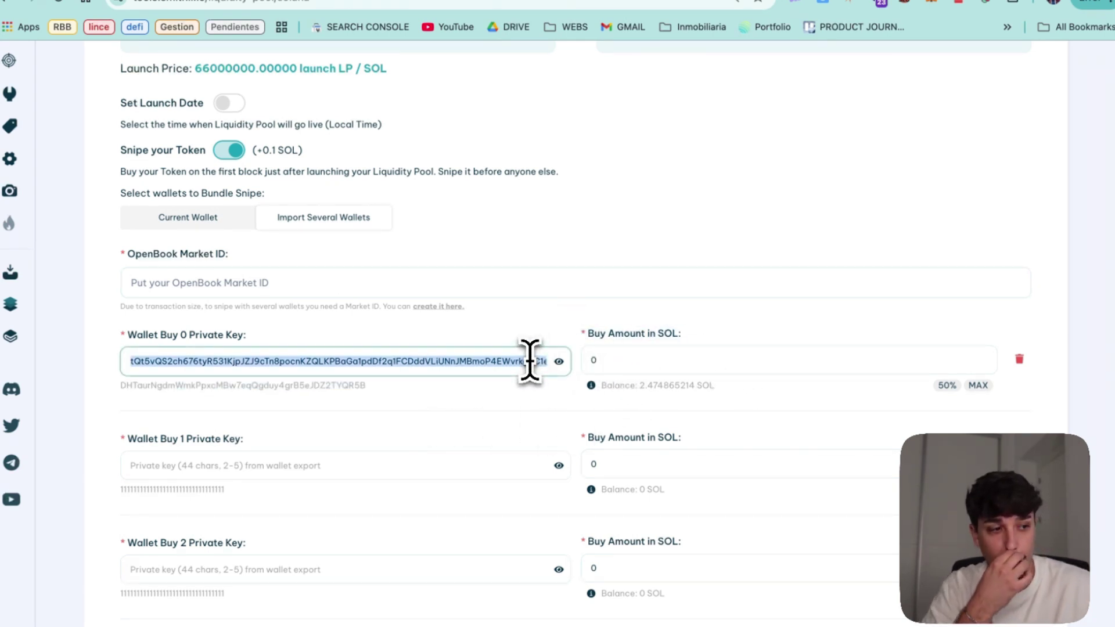
pyautogui.press('BackSpace')
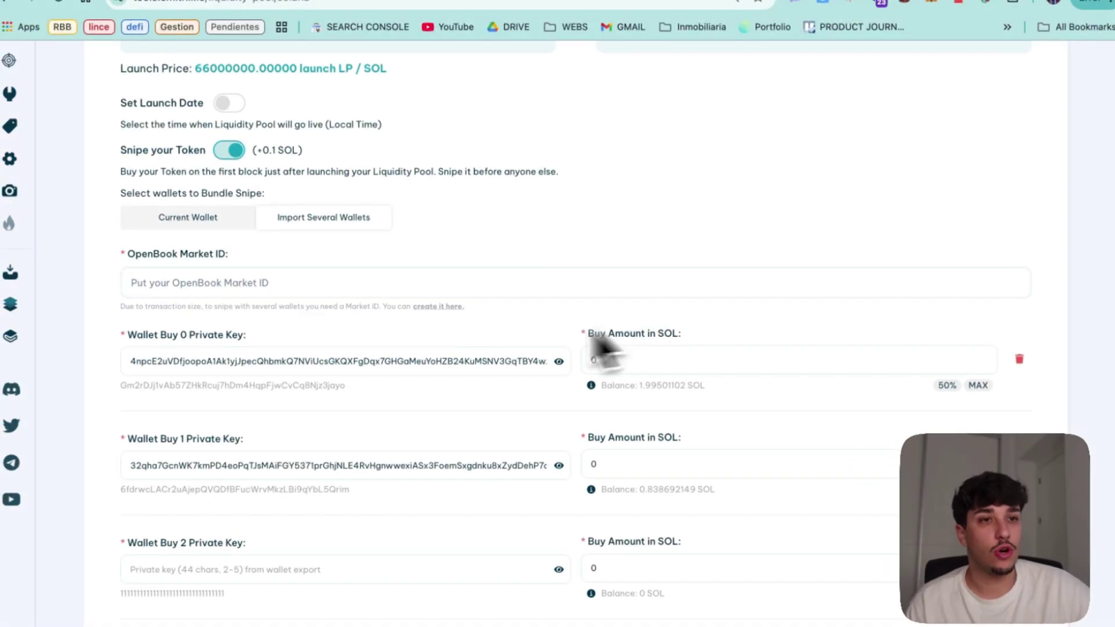
# - Review the Wallet Buy 0 and 1 keys, showing balances 1.99501102 and 0.838692149 SOL
pyautogui.doubleClick(233, 361)
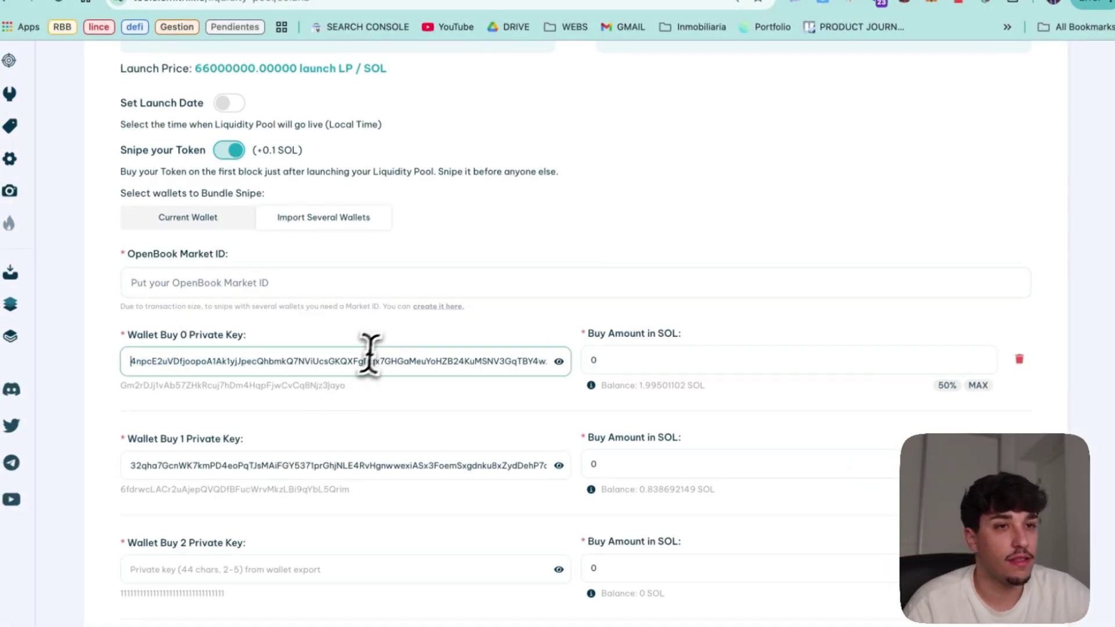
pyautogui.doubleClick(377, 465)
pyautogui.scroll(-1, 405, 403)
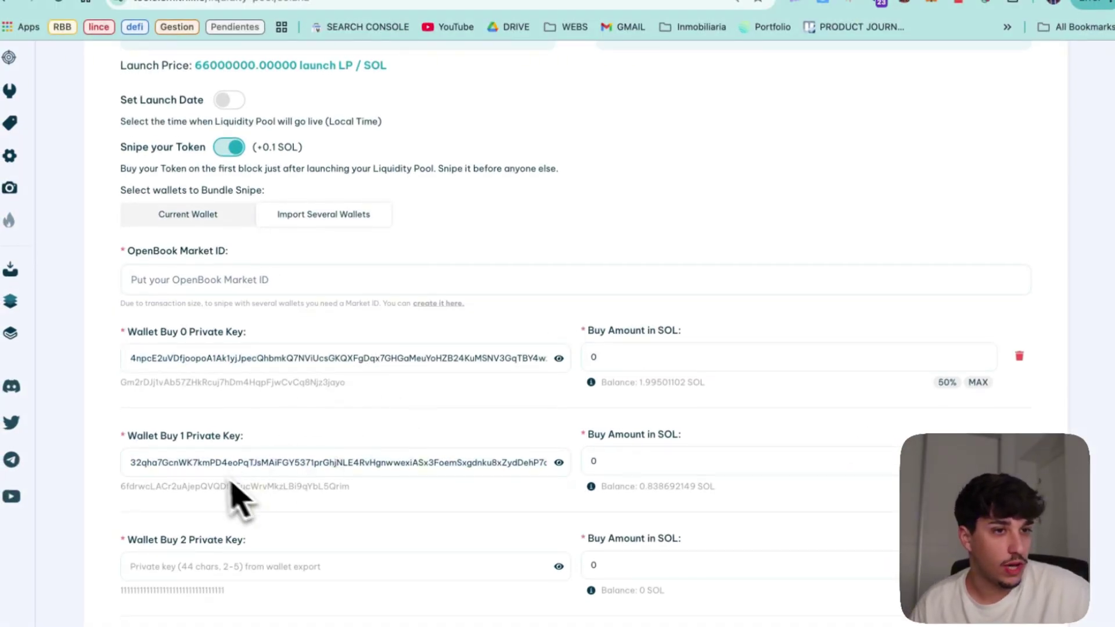
pyautogui.doubleClick(238, 486)
pyautogui.moveTo(182, 487); pyautogui.dragTo(153, 490)
pyautogui.click(152, 490)
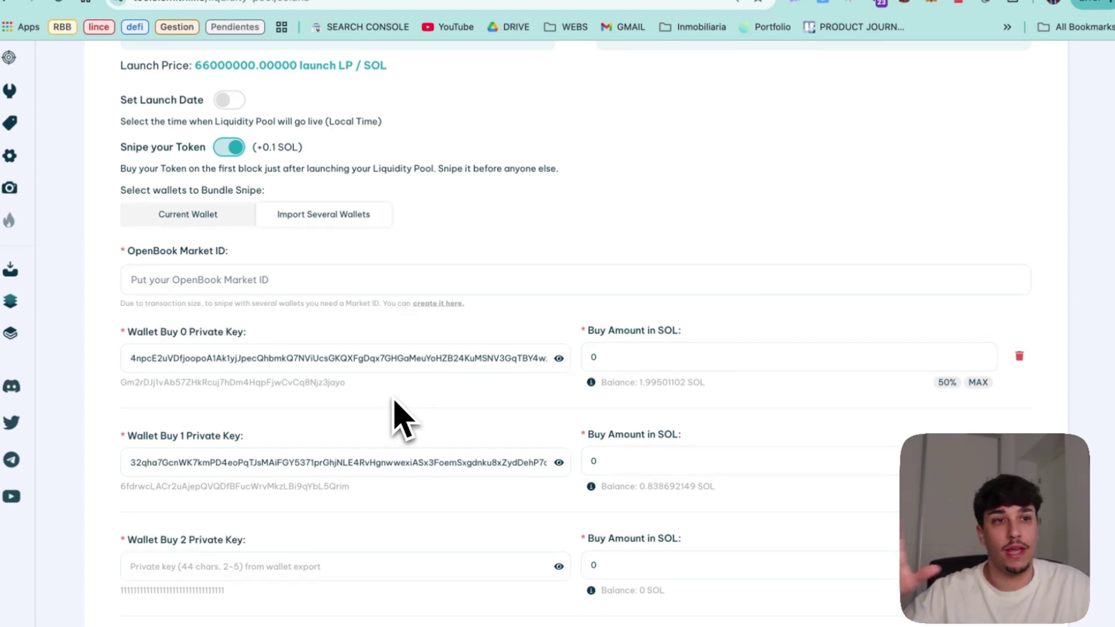
# - Point out the wallet address, Buy Amount in SOL label and balance text
pyautogui.scroll(-5, 598, 354)
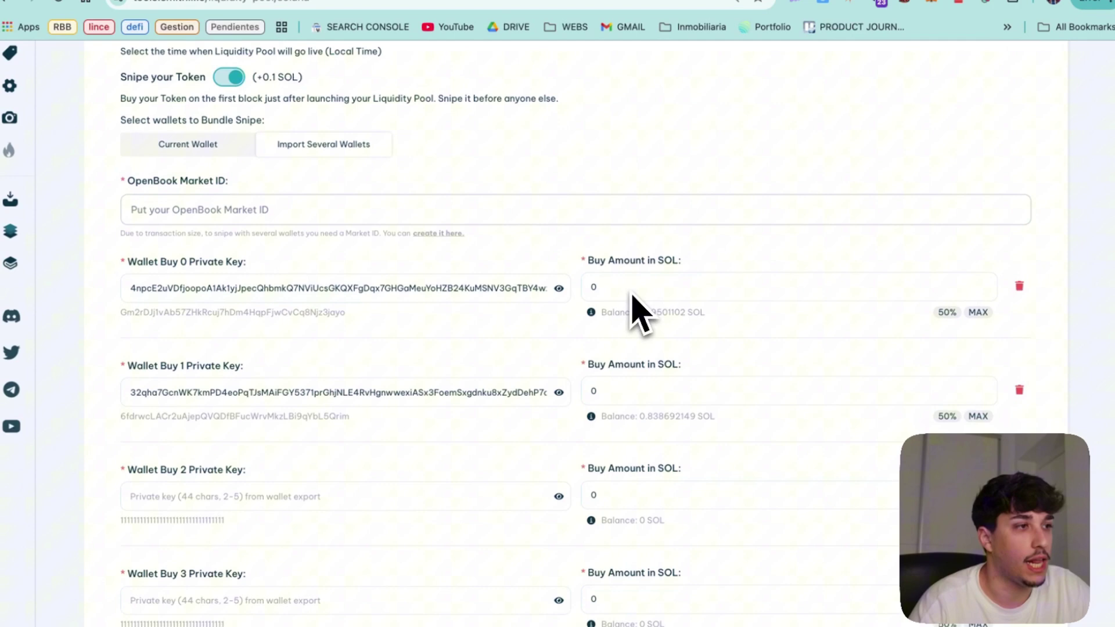
pyautogui.scroll(1, 679, 406)
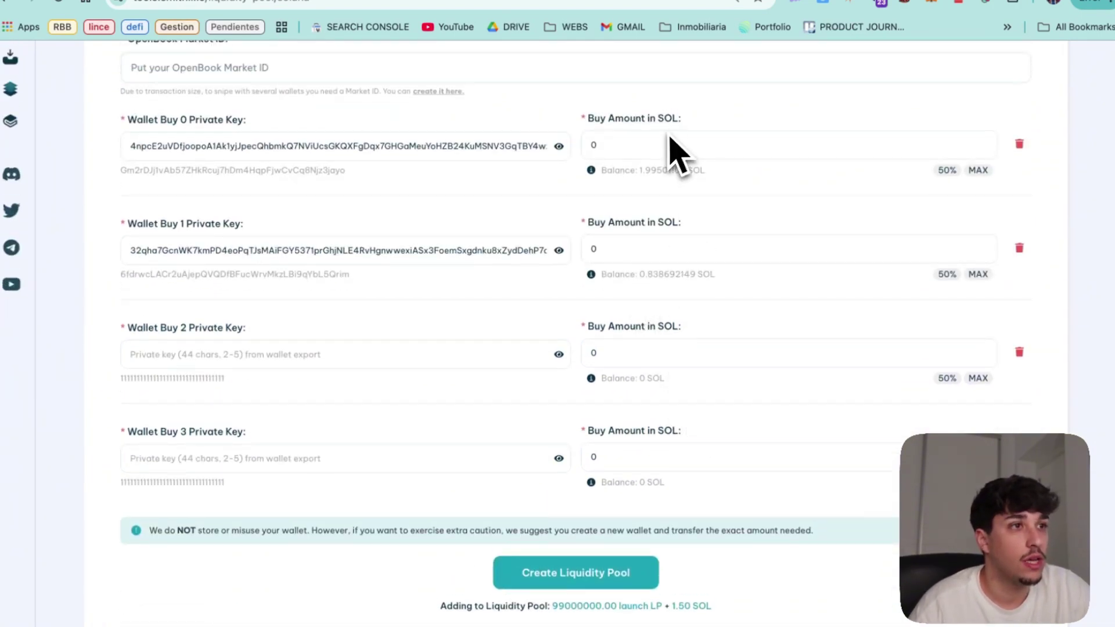
pyautogui.moveTo(713, 119); pyautogui.dragTo(574, 115)
pyautogui.moveTo(717, 125); pyautogui.dragTo(581, 122)
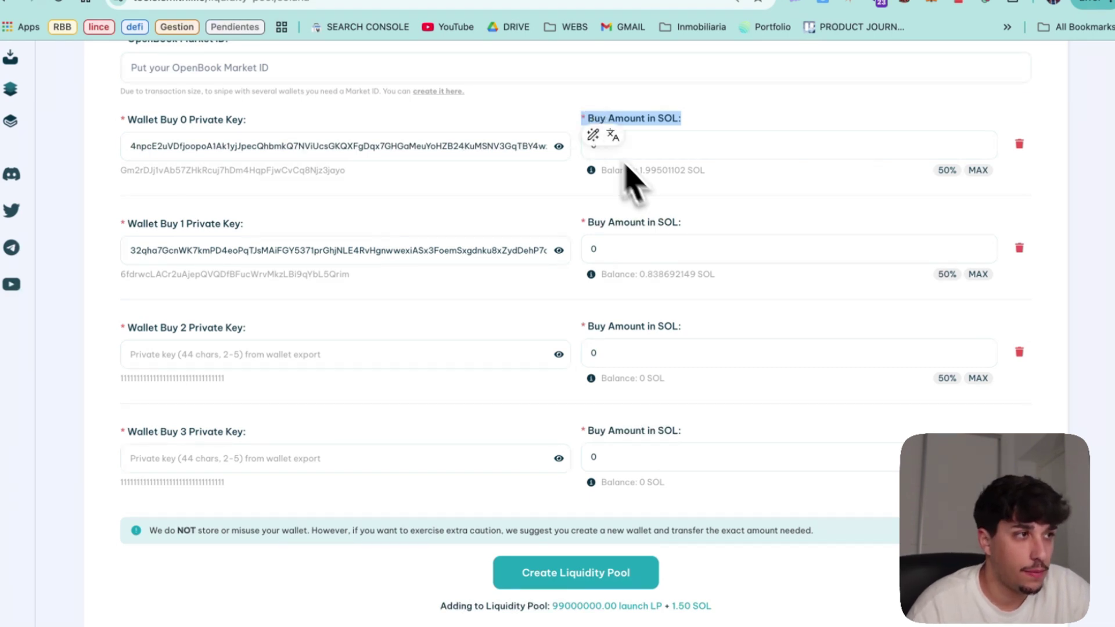
pyautogui.scroll(1, 662, 226)
pyautogui.moveTo(601, 175); pyautogui.dragTo(761, 204)
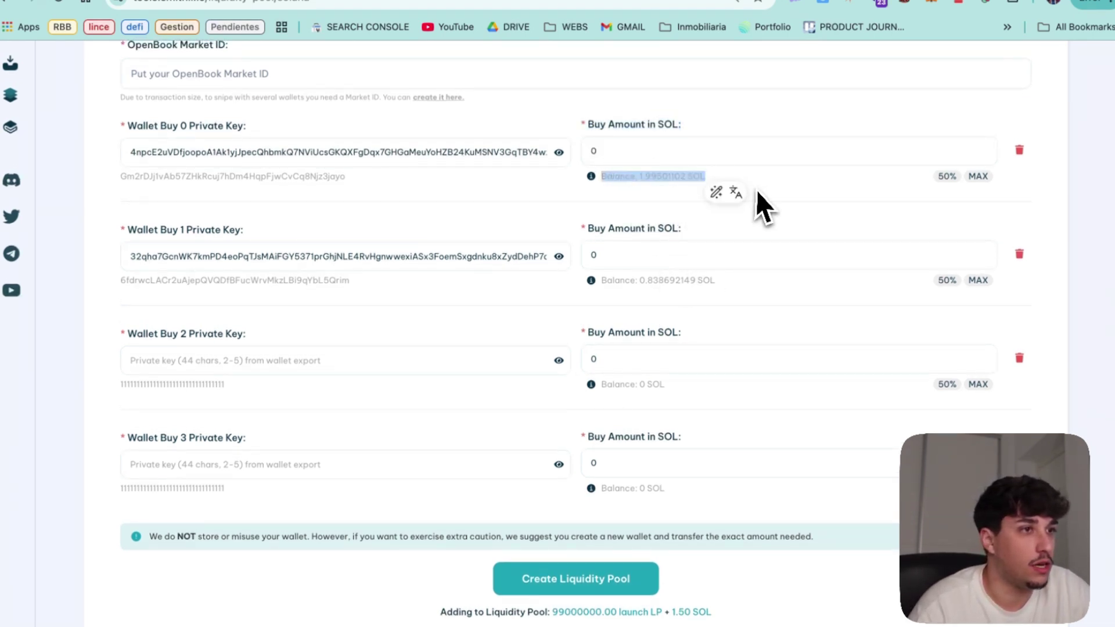
pyautogui.click(764, 208)
# - Enter buy amounts of 1 SOL for Wallet Buy 0 and 0.5 SOL for Wallet Buy 1
pyautogui.click(667, 152)
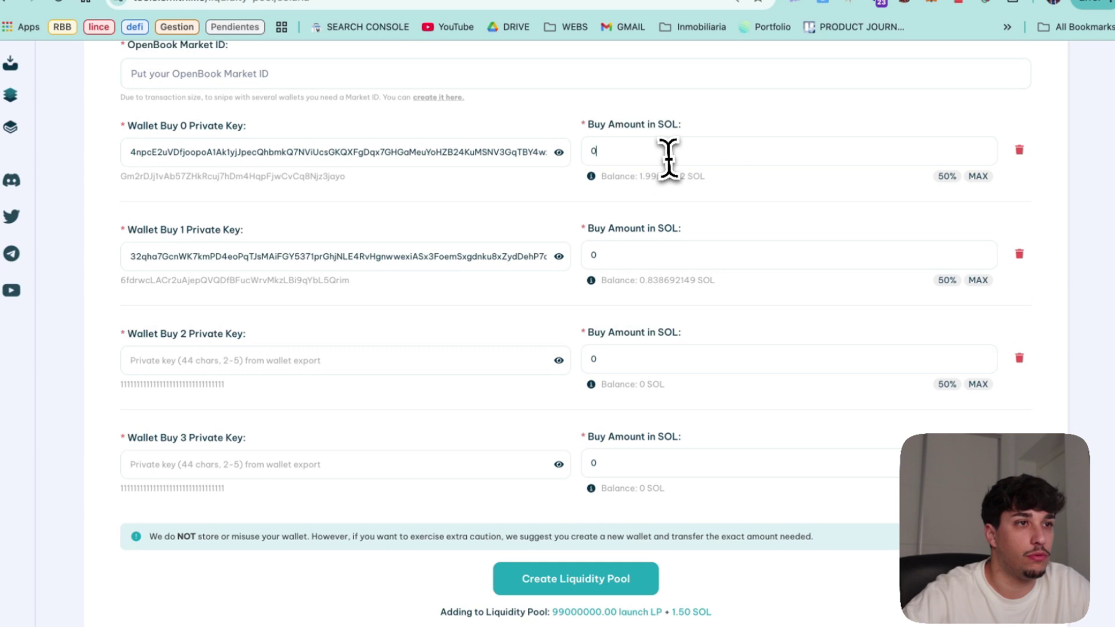
pyautogui.write('1')
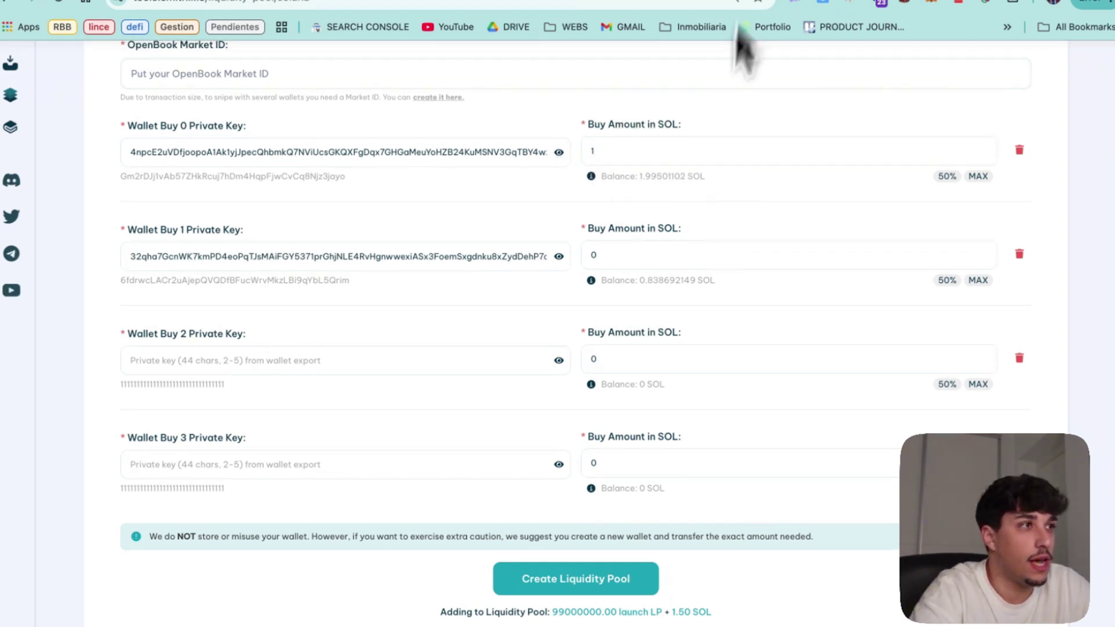
pyautogui.moveTo(633, 258); pyautogui.dragTo(549, 255)
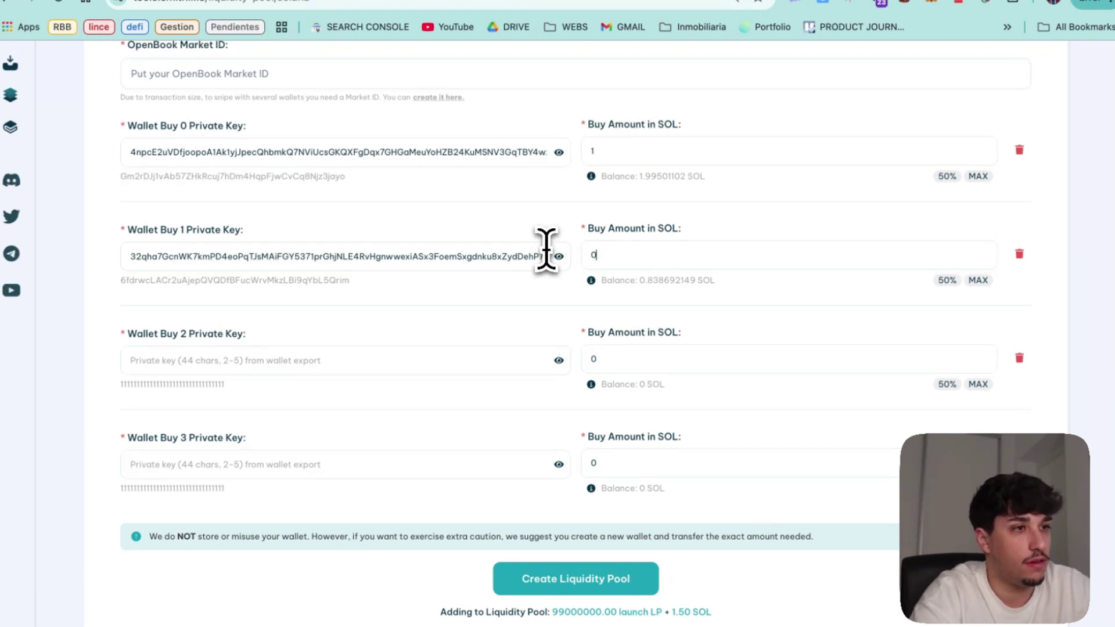
pyautogui.write('0,4')
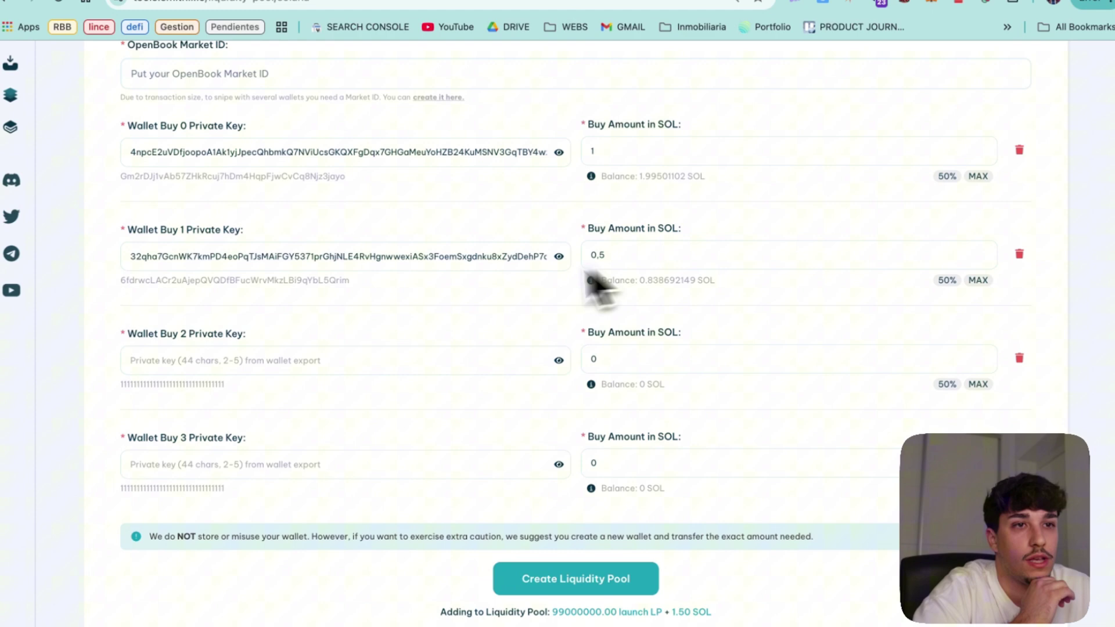
pyautogui.scroll(-1, 456, 378)
pyautogui.click(674, 433)
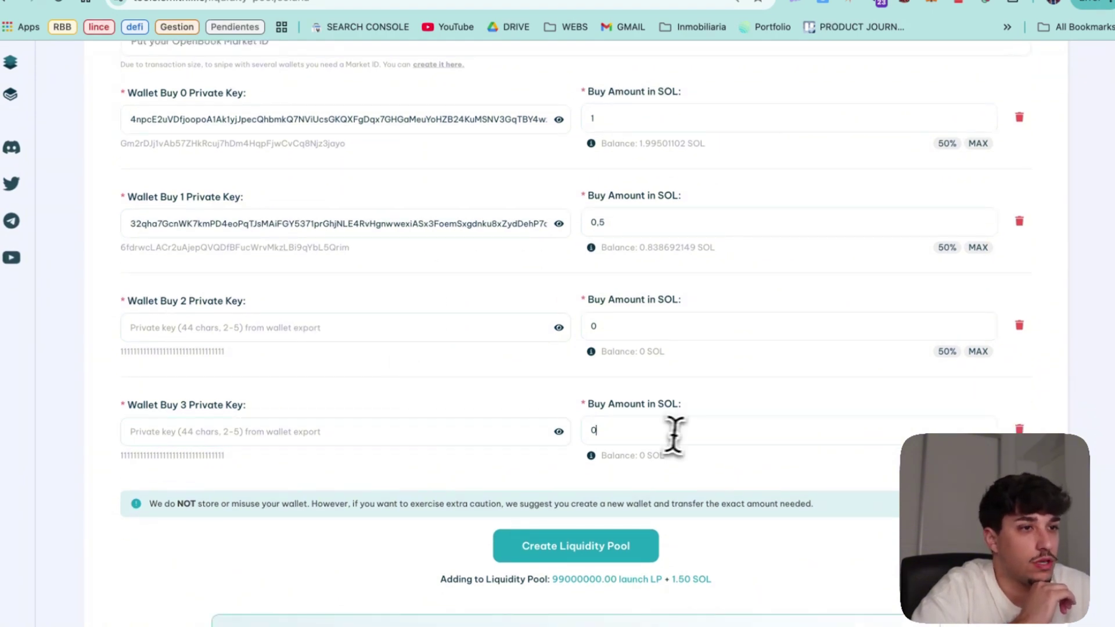
pyautogui.scroll(5, 286, 286)
pyautogui.click(179, 217)
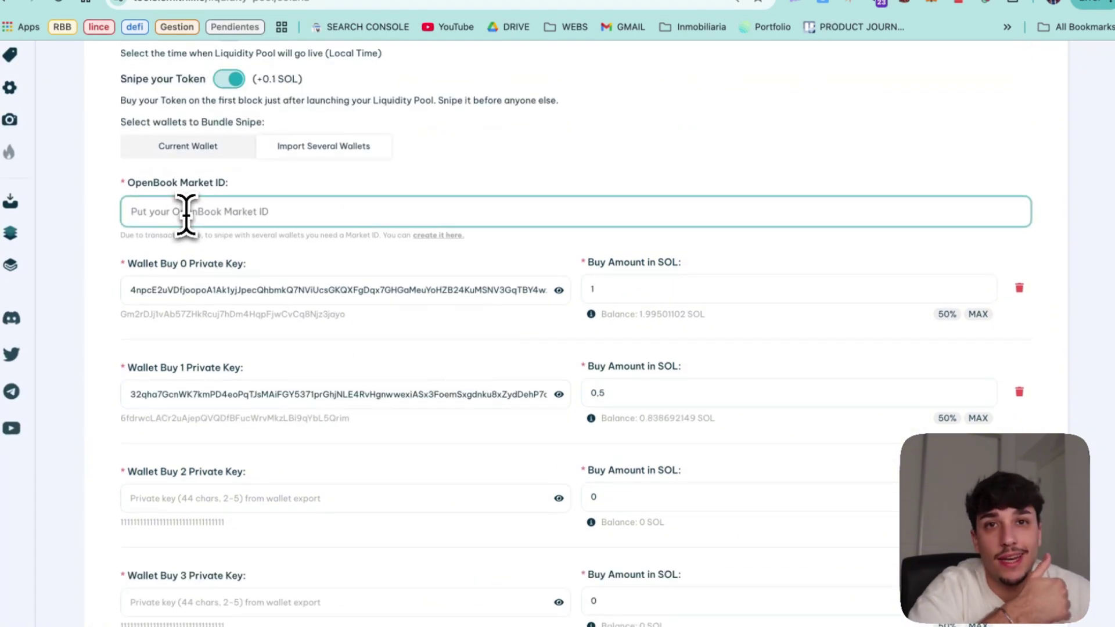
# - Open Create OpenBook Market from Token Manager, then return and highlight the pool's token rows
pyautogui.click(14, 92)
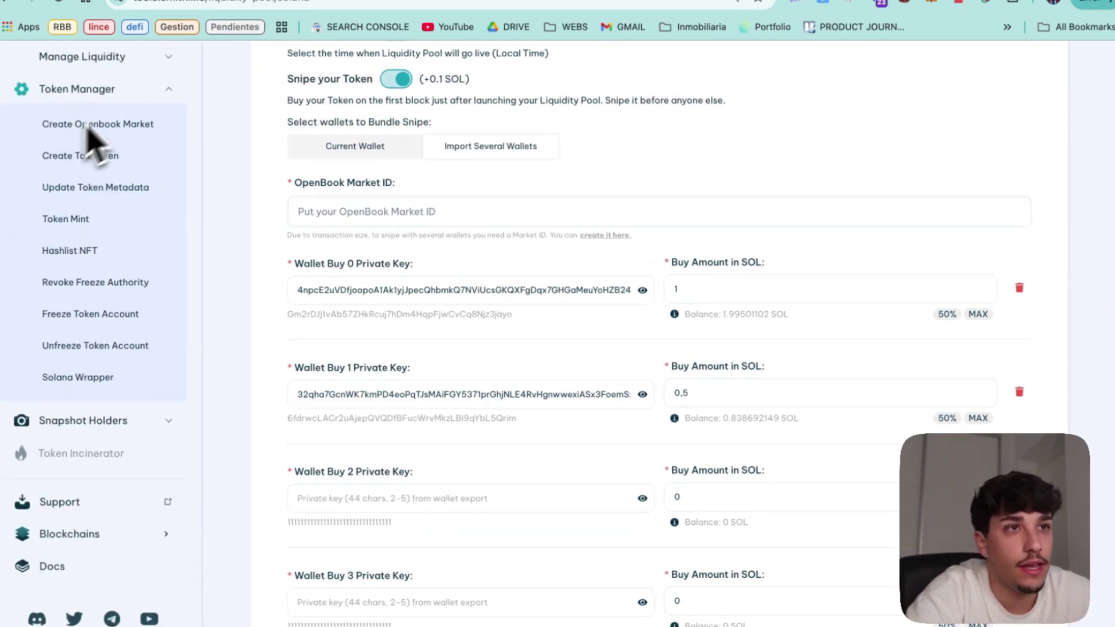
pyautogui.click(90, 125)
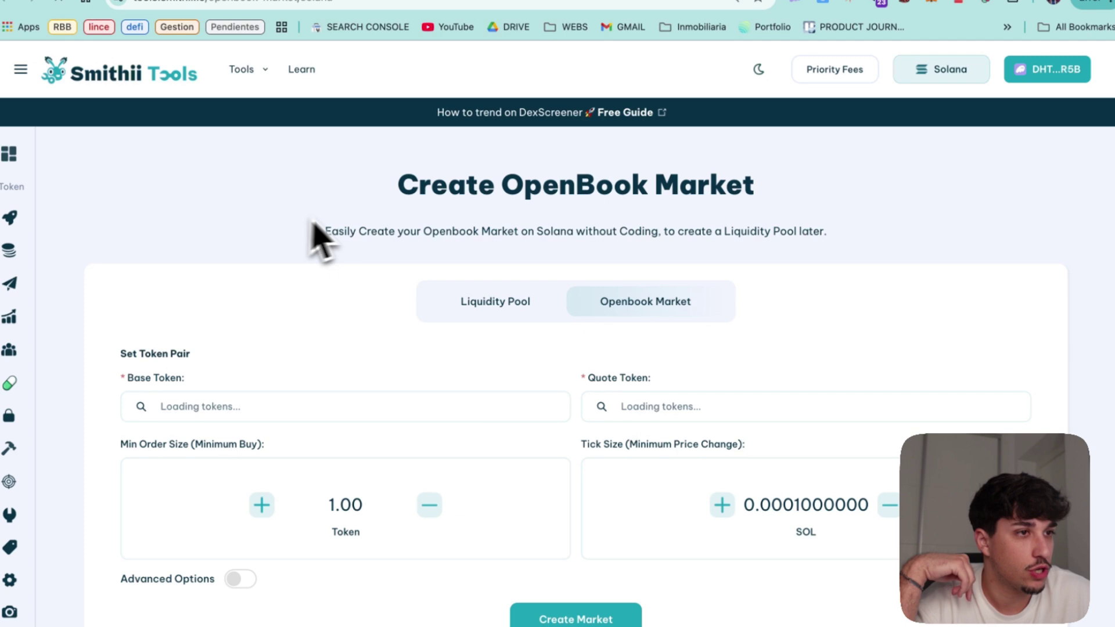
pyautogui.scroll(-3, 337, 250)
pyautogui.hotkey('alt', 'Left')
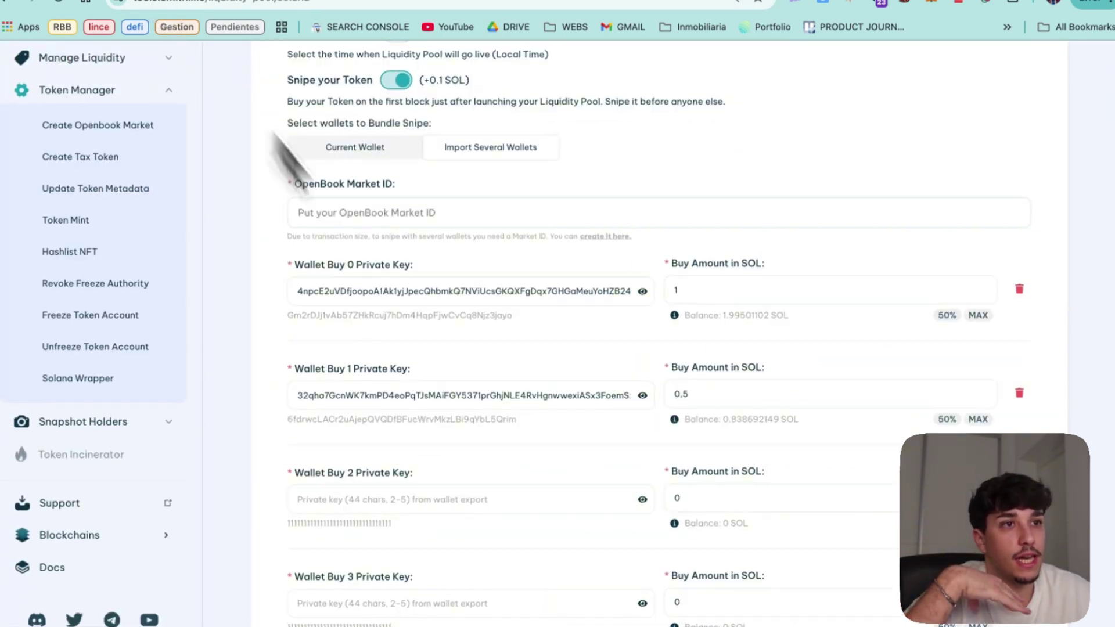
pyautogui.scroll(8, 348, 261)
pyautogui.moveTo(288, 321); pyautogui.dragTo(905, 389)
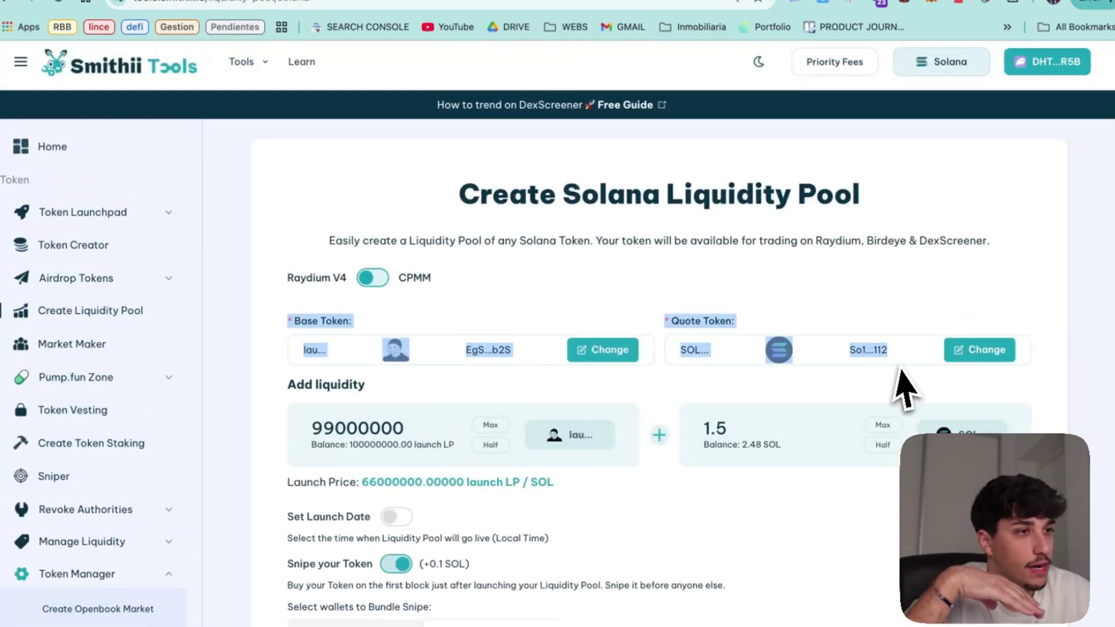
pyautogui.click(772, 342)
# - Revisit the Create OpenBook Market page and scroll back through the pool form
pyautogui.scroll(-5, 772, 343)
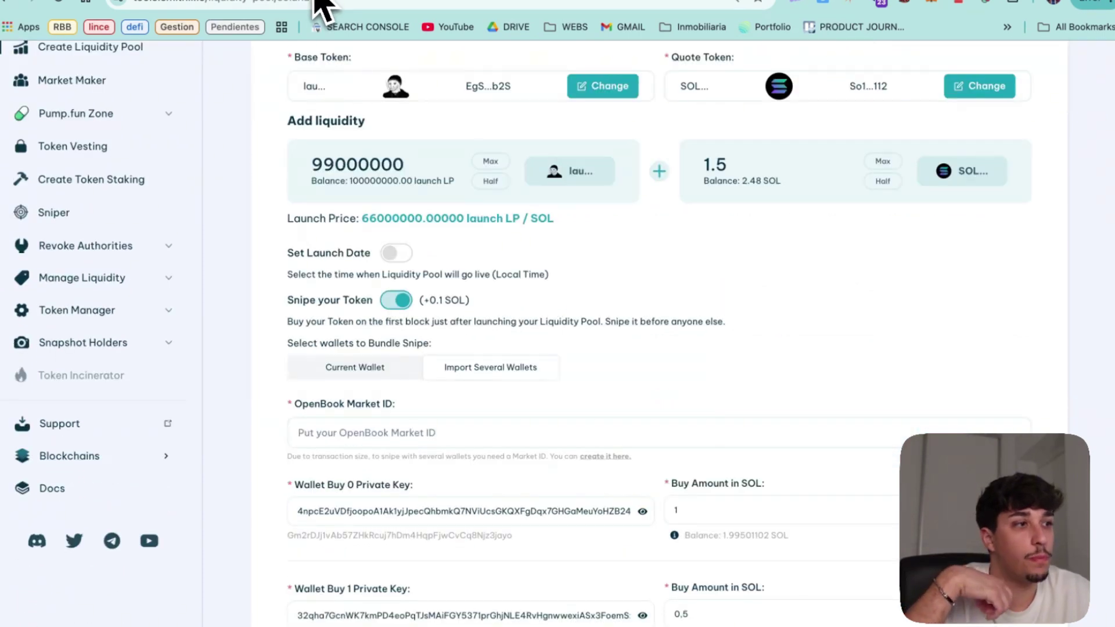
pyautogui.hotkey('alt', 'Right')
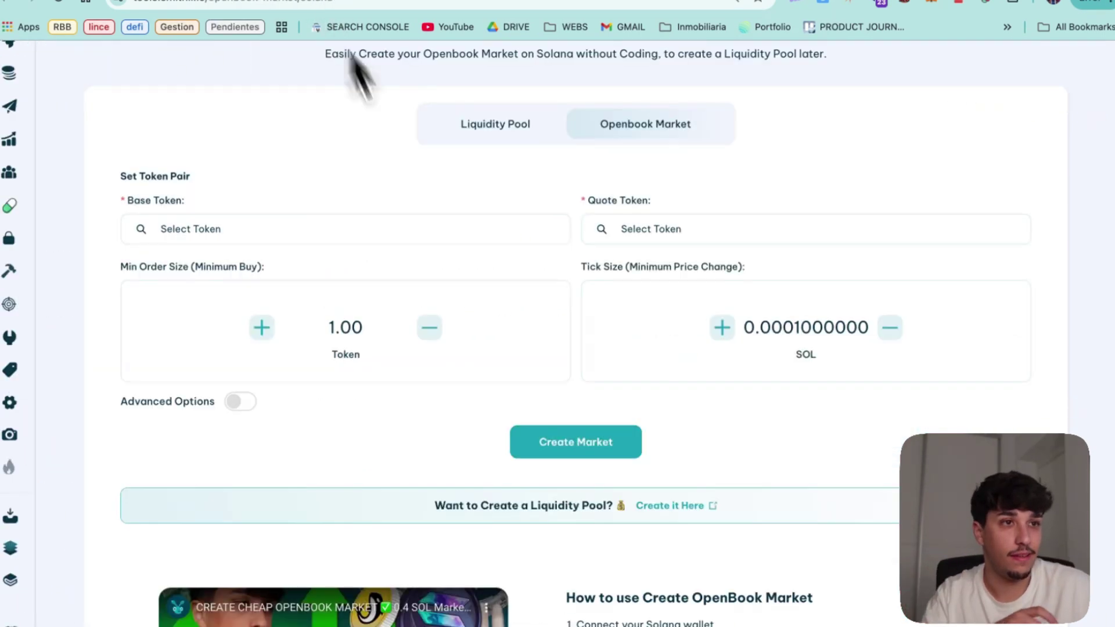
pyautogui.hotkey('alt', 'Left')
pyautogui.scroll(-2, 465, 229)
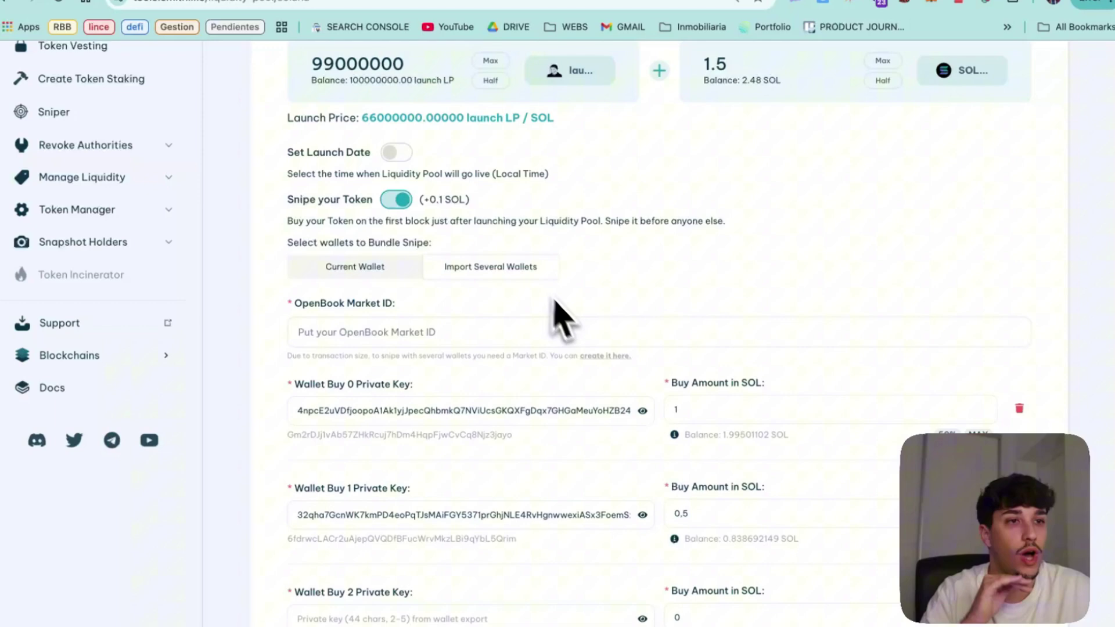
pyautogui.scroll(-1, 456, 349)
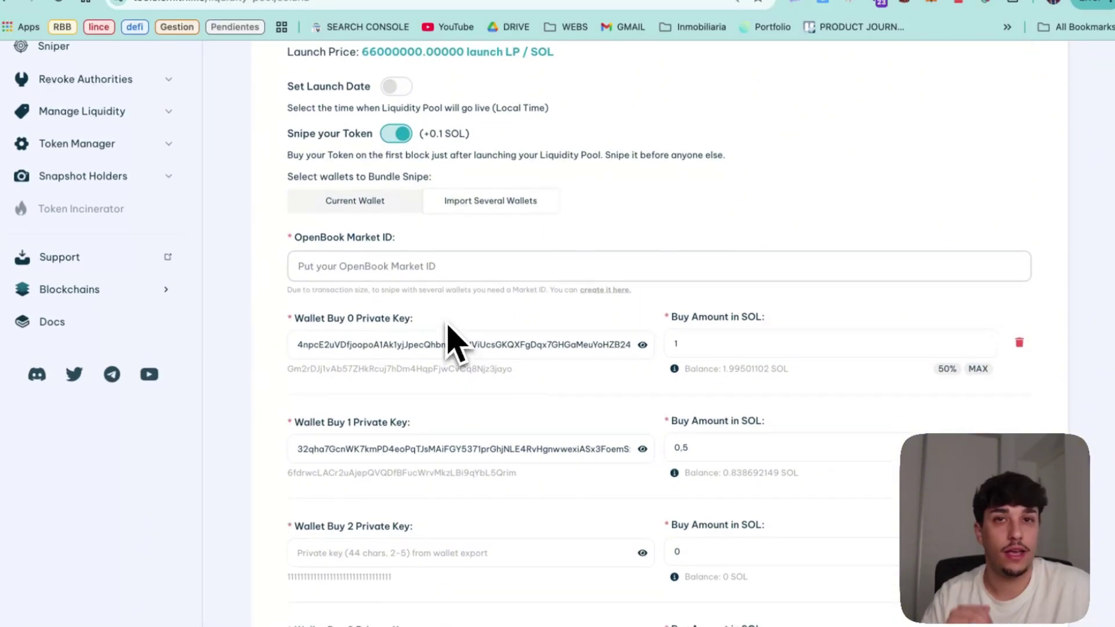
pyautogui.scroll(3, 523, 325)
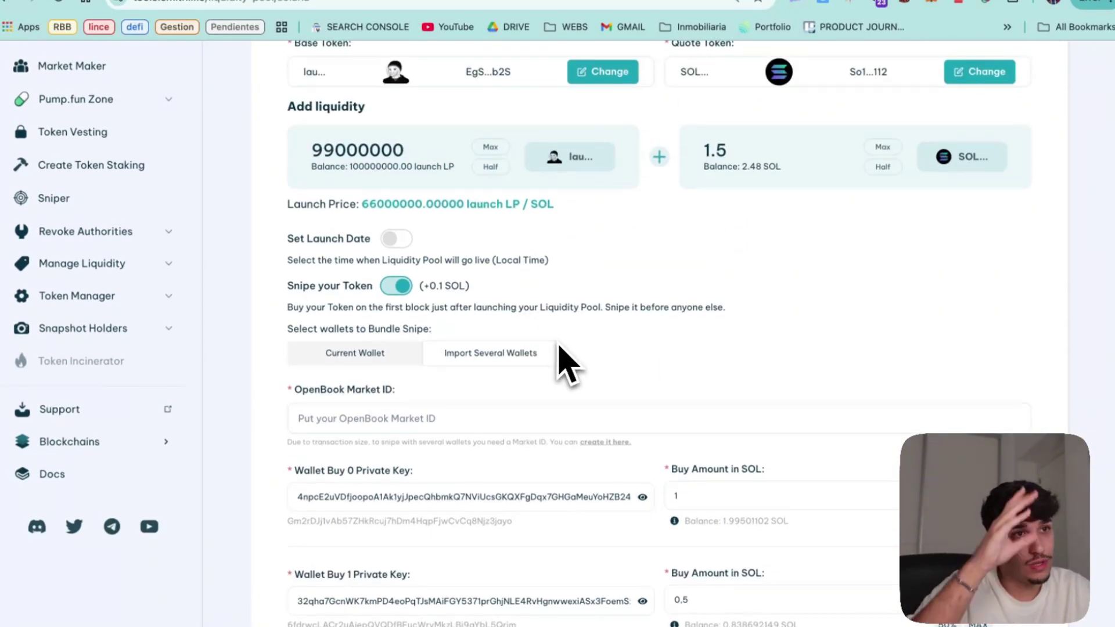
pyautogui.scroll(5, 562, 361)
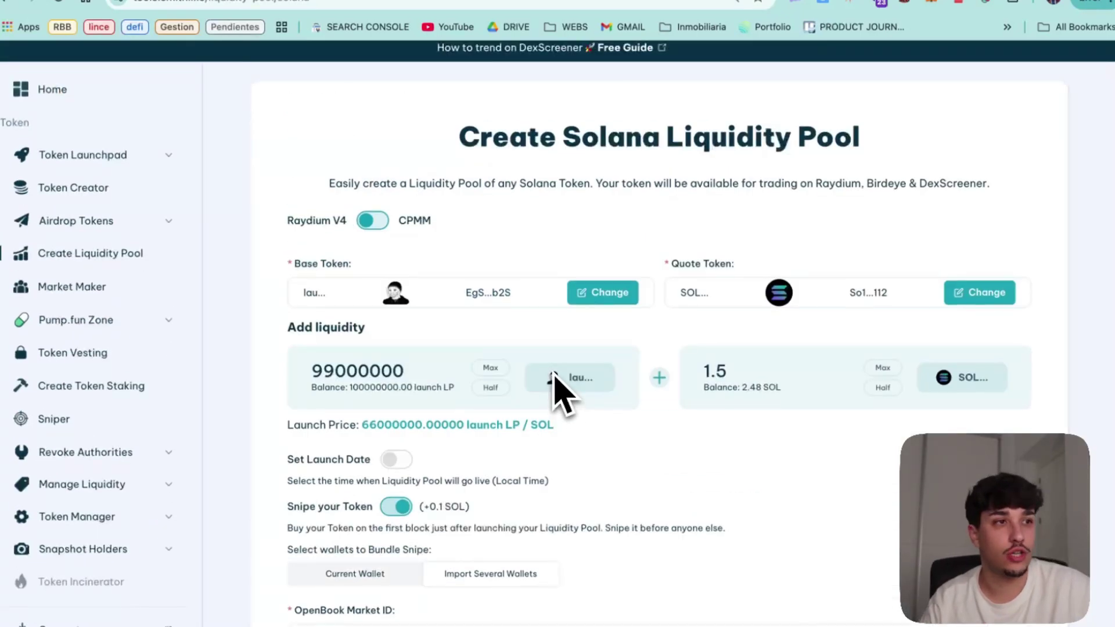
pyautogui.scroll(-3, 545, 371)
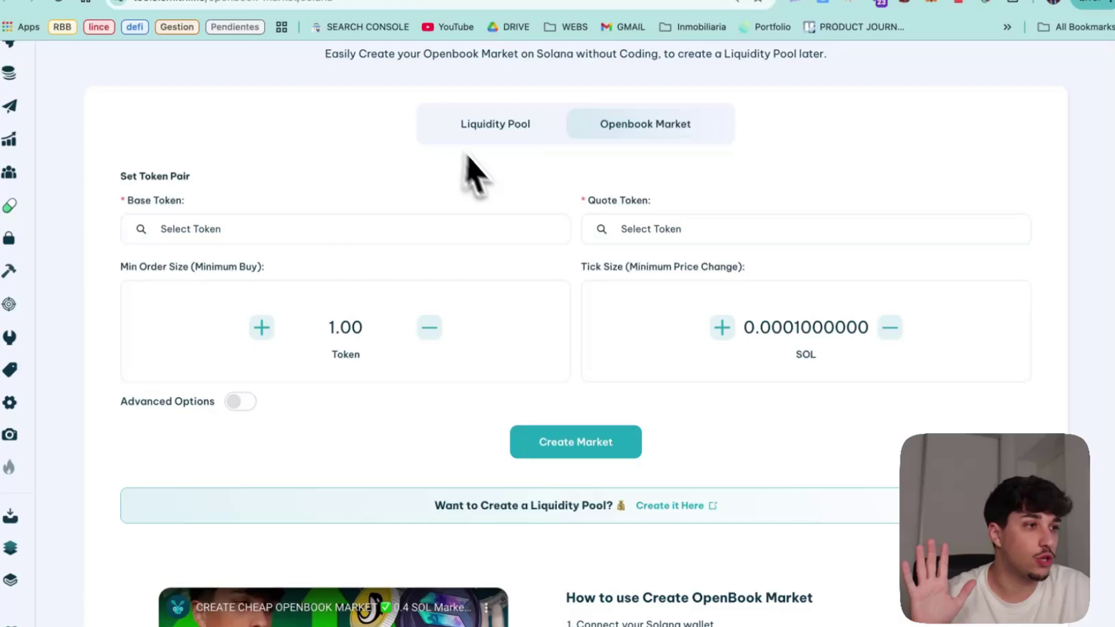
pyautogui.scroll(3, 406, 244)
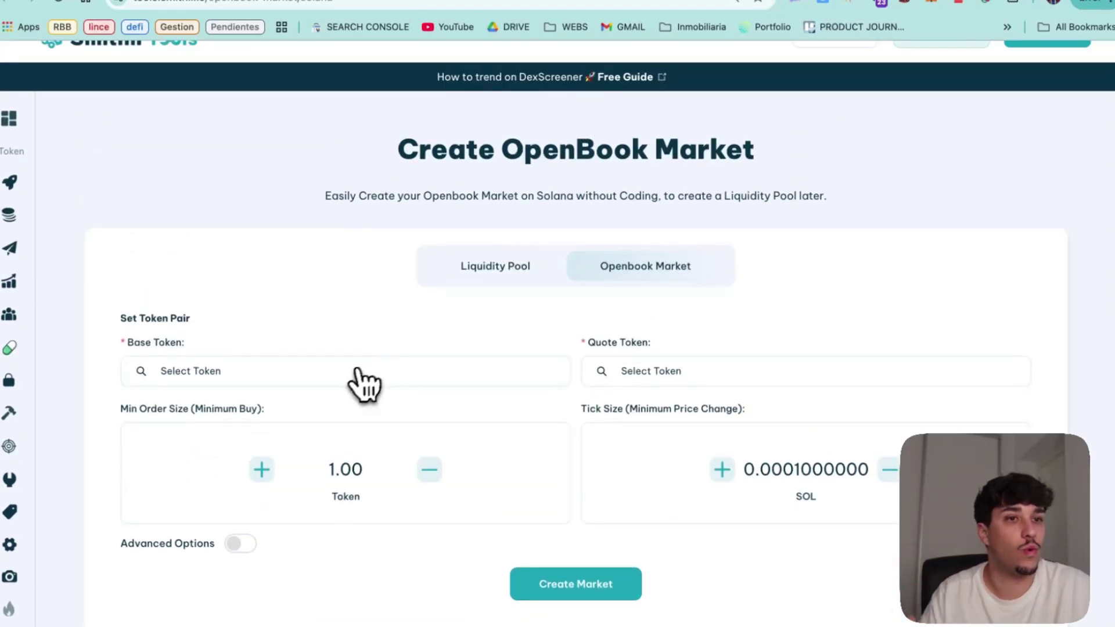
# - Set the OpenBook market's base token to launch LP and quote token to SOL
pyautogui.click(357, 377)
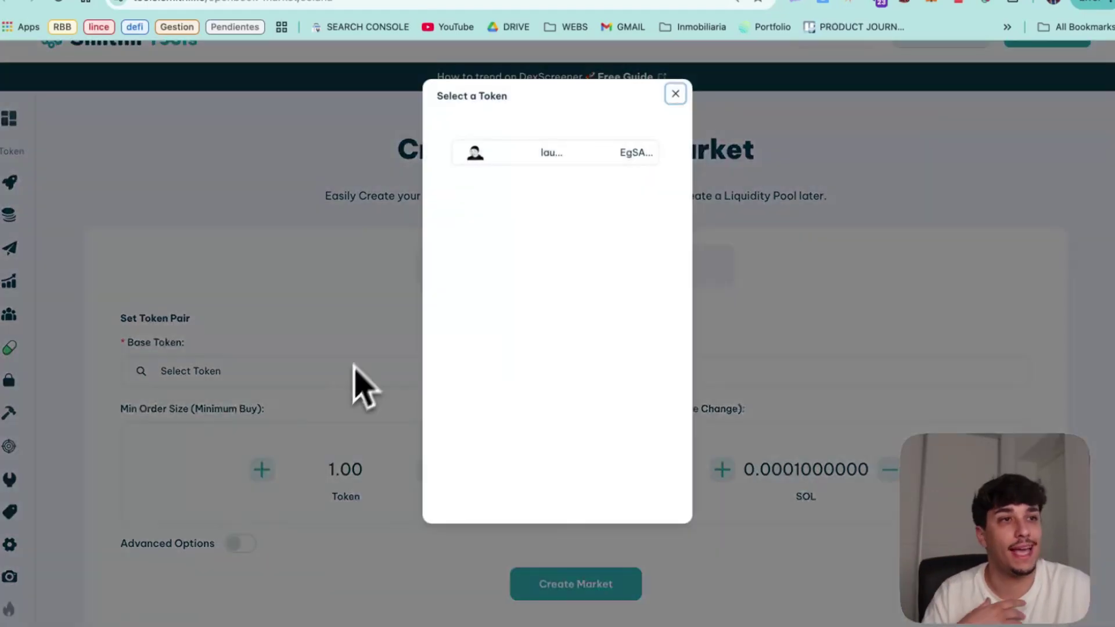
pyautogui.click(493, 160)
pyautogui.scroll(-1, 614, 381)
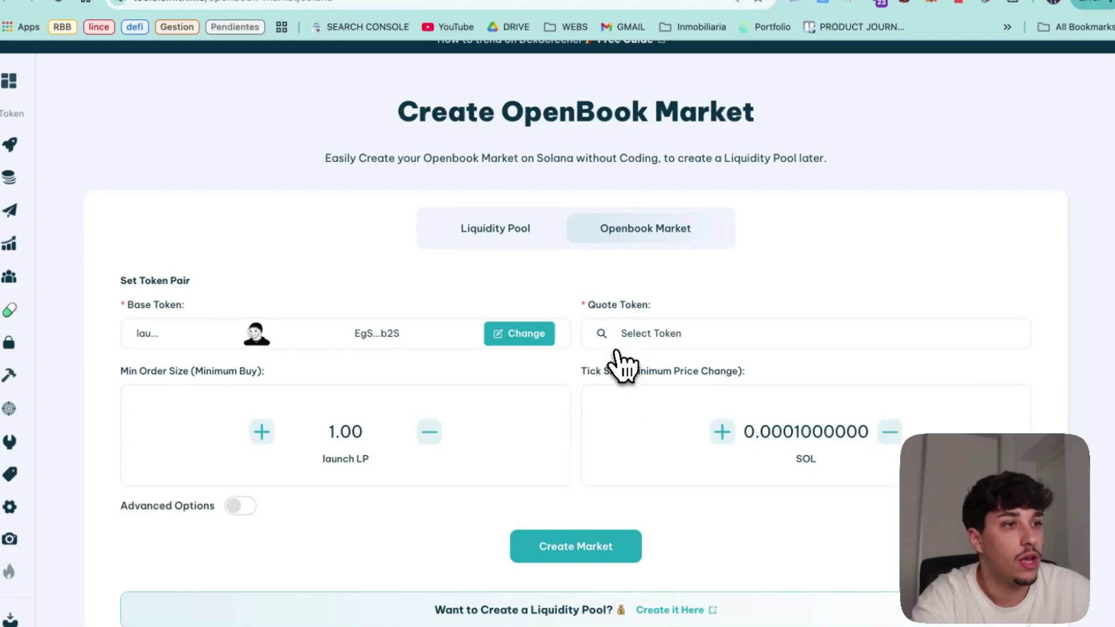
pyautogui.click(617, 348)
pyautogui.click(572, 159)
pyautogui.scroll(-1, 473, 244)
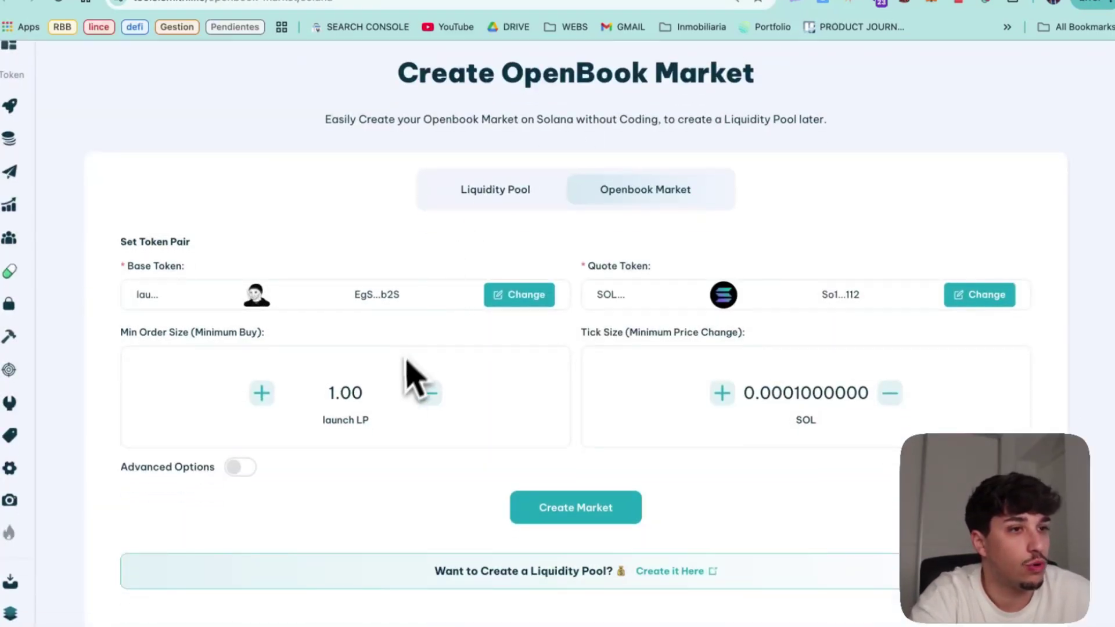
pyautogui.scroll(-2, 372, 343)
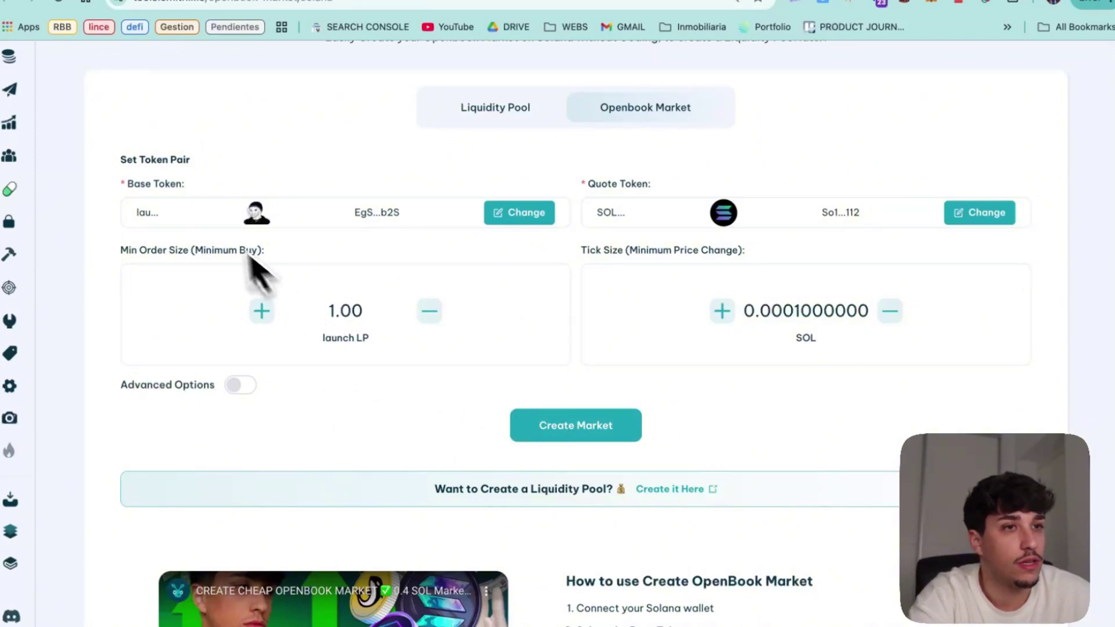
# - Create the market, approve it in the wallet, and copy the new market ID
pyautogui.click(607, 427)
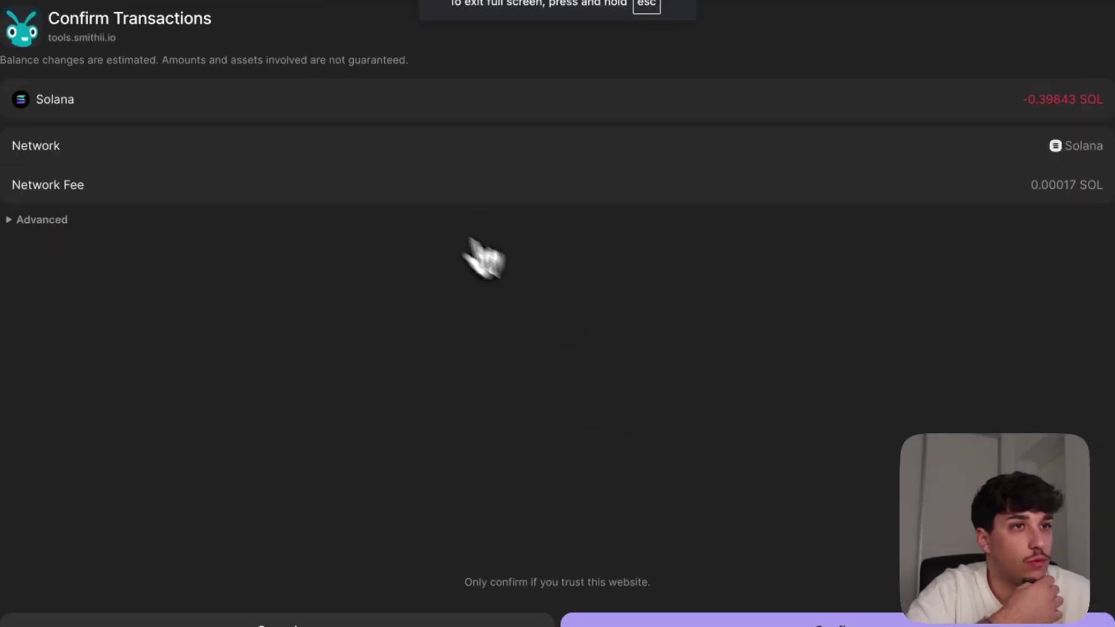
pyautogui.click(843, 618)
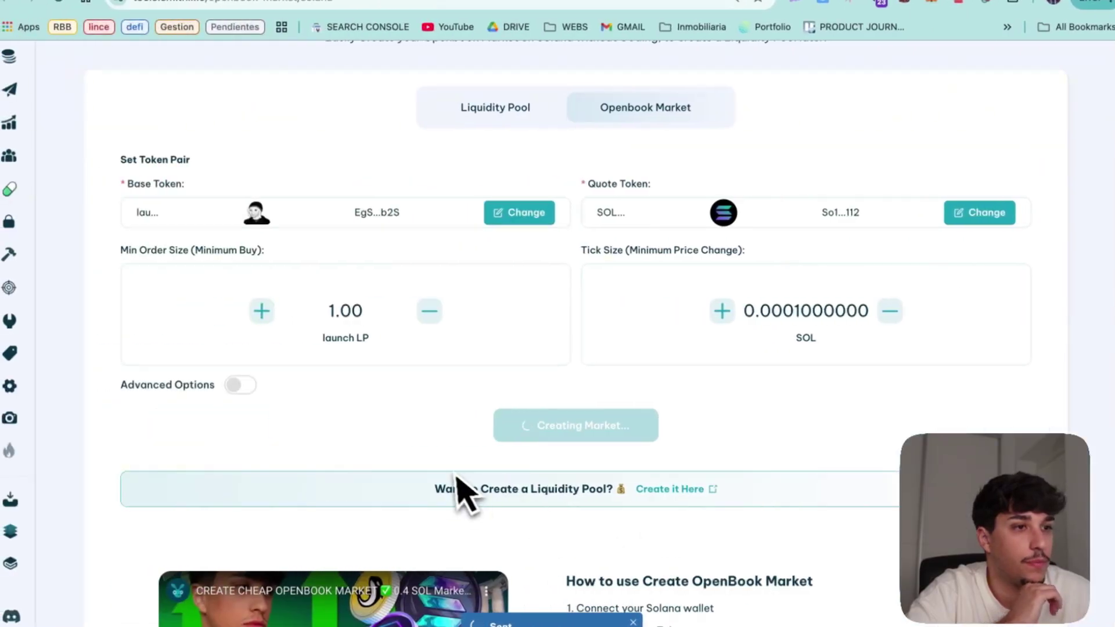
pyautogui.moveTo(502, 469); pyautogui.dragTo(663, 473)
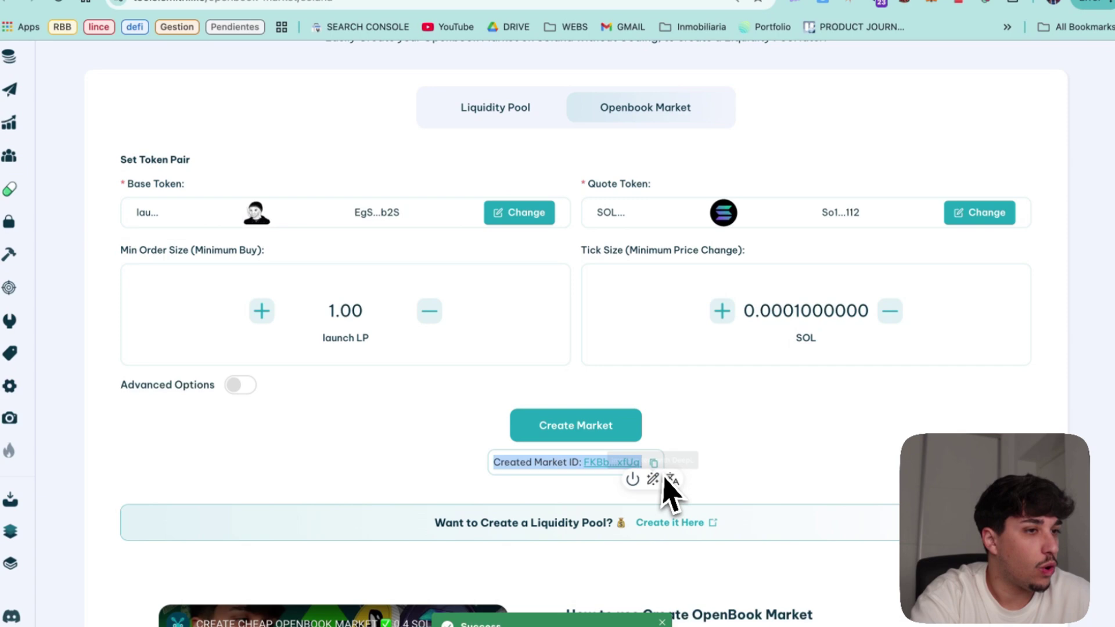
pyautogui.click(747, 481)
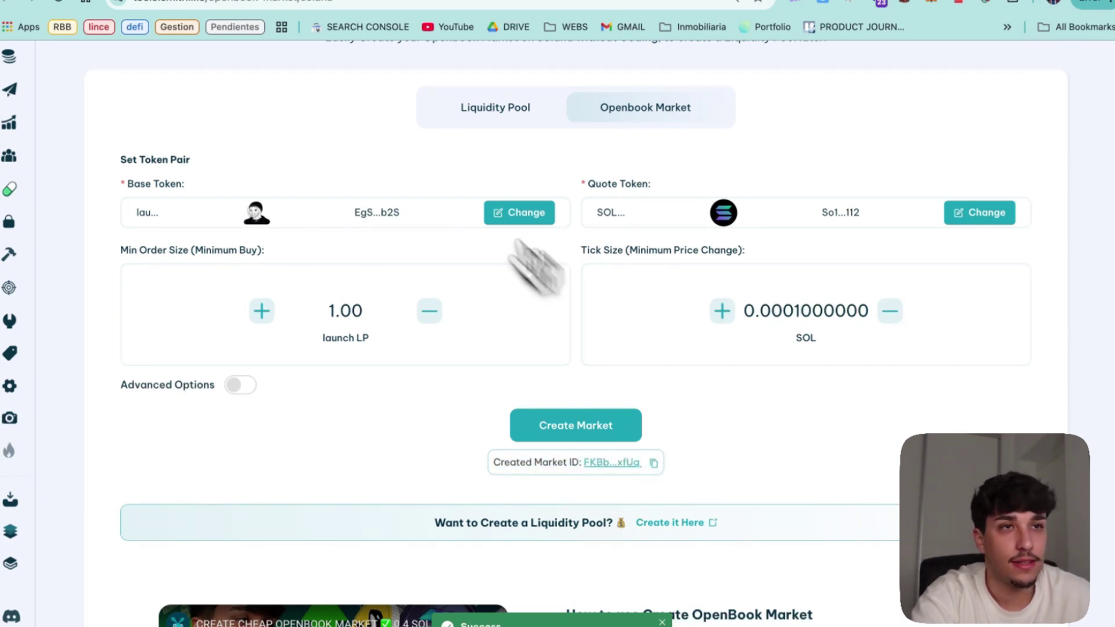
pyautogui.click(136, 4)
pyautogui.scroll(-1, 294, 349)
pyautogui.click(356, 455)
pyautogui.hotkey('ctrl', 'v')
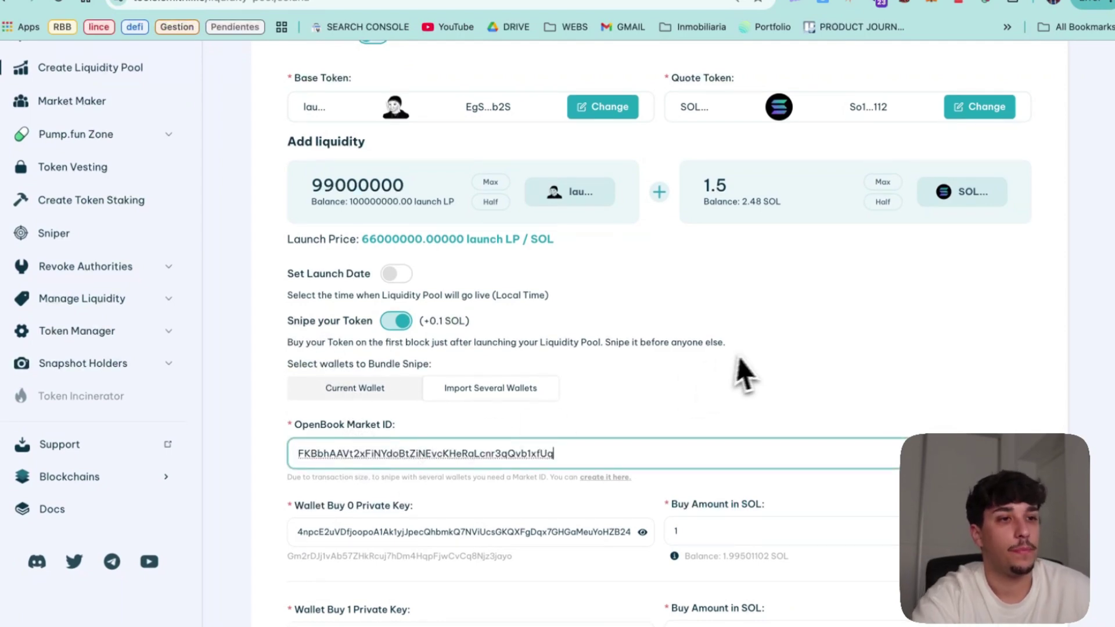
pyautogui.scroll(4, 720, 384)
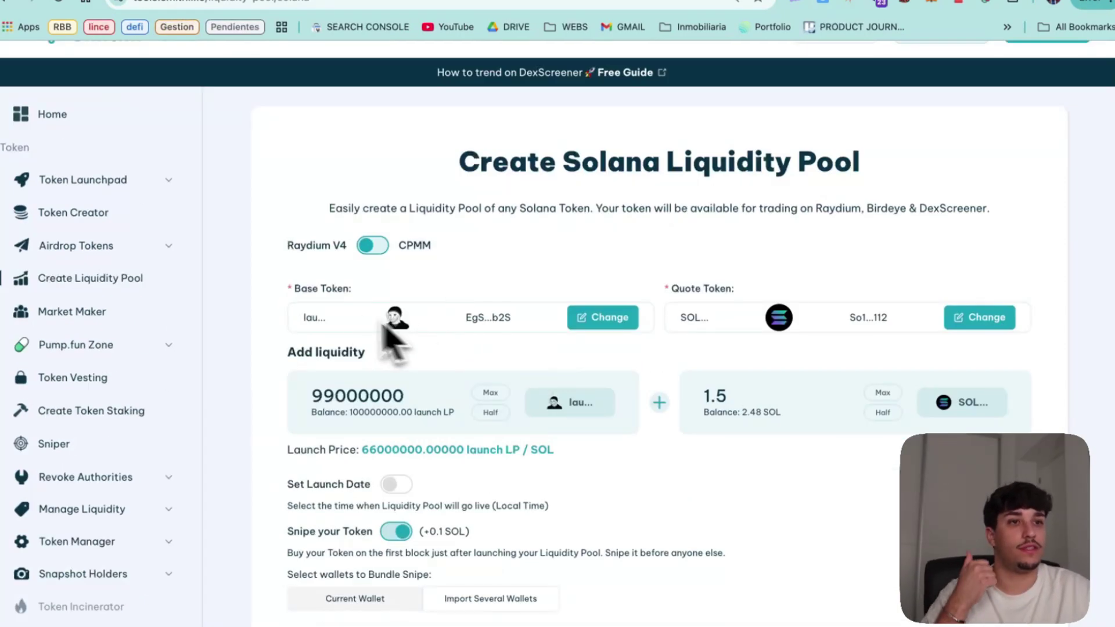
pyautogui.scroll(-1, 312, 383)
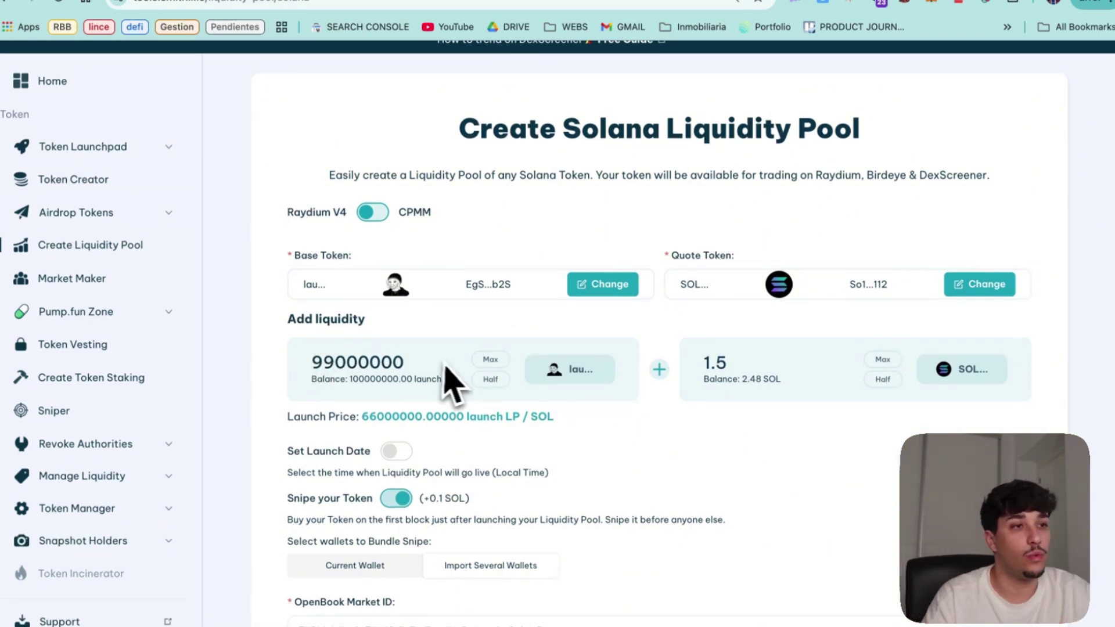
pyautogui.scroll(-5, 523, 421)
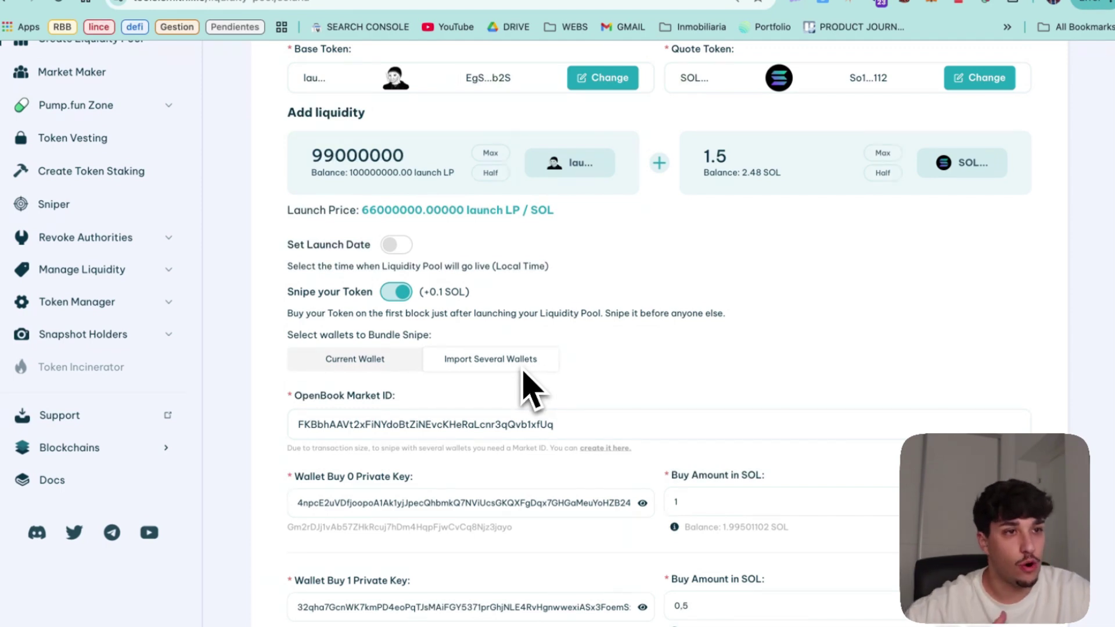
pyautogui.scroll(-1, 523, 383)
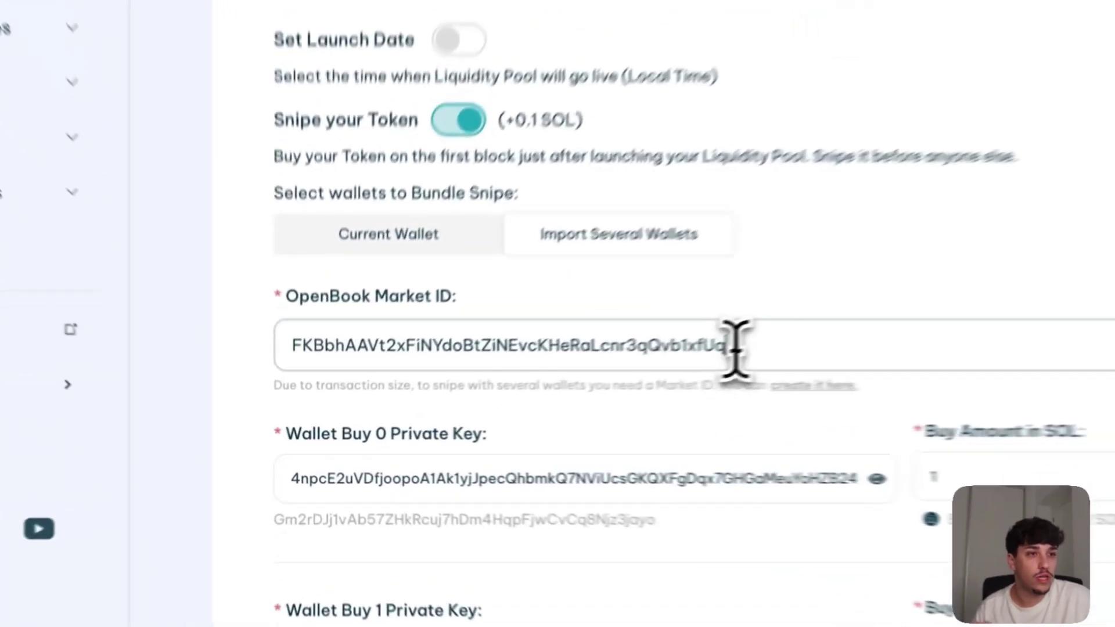
pyautogui.moveTo(556, 397); pyautogui.dragTo(321, 396)
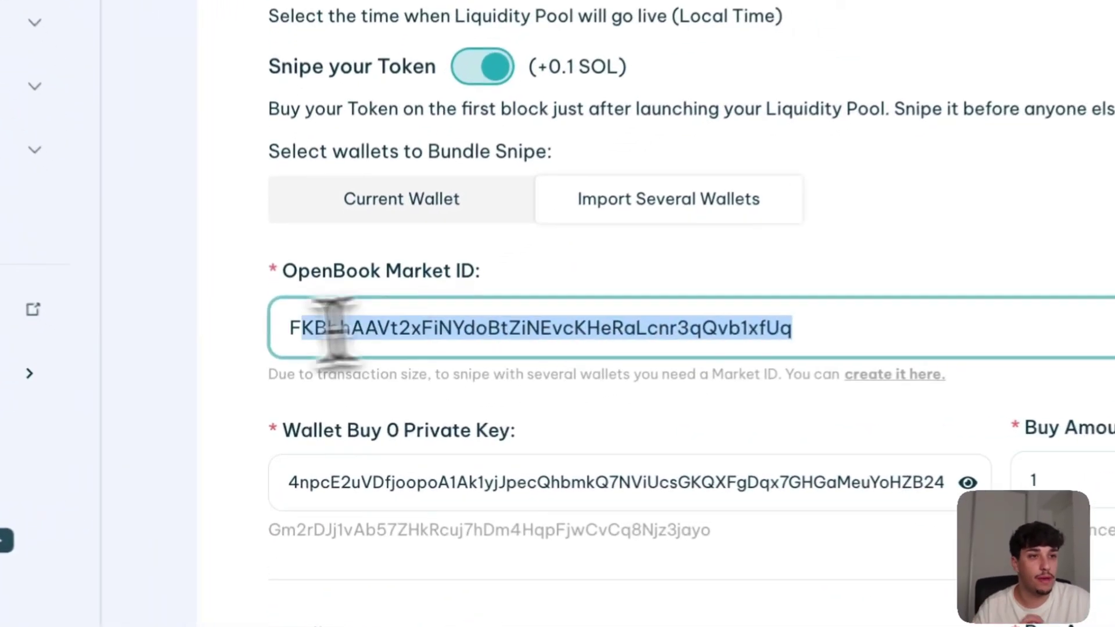
pyautogui.moveTo(336, 328); pyautogui.dragTo(279, 340)
pyautogui.click(830, 271)
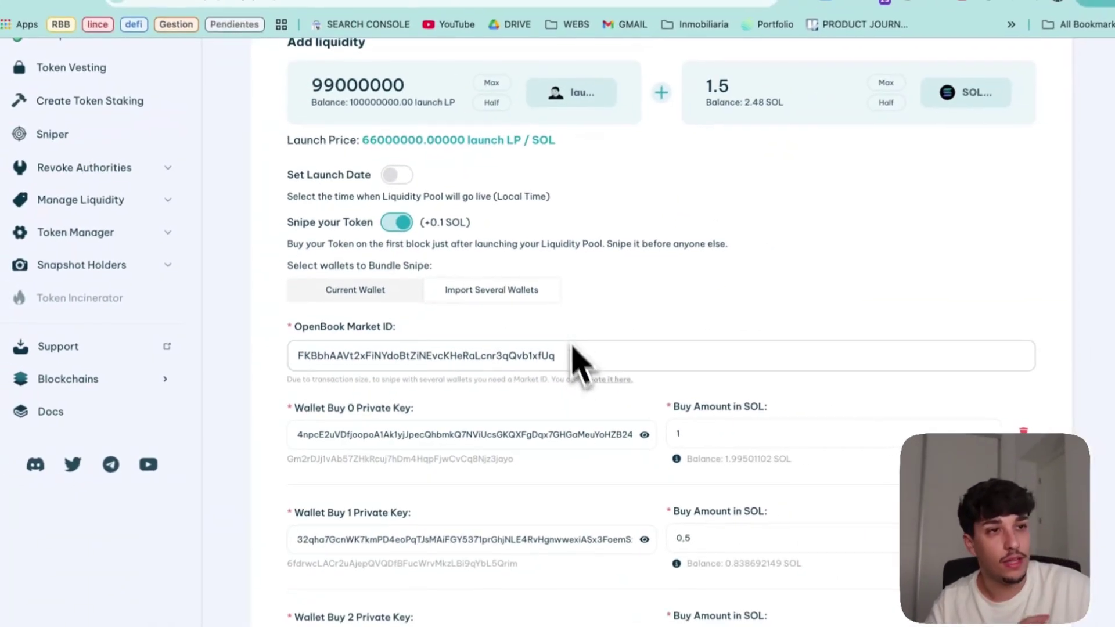
pyautogui.scroll(-3, 572, 354)
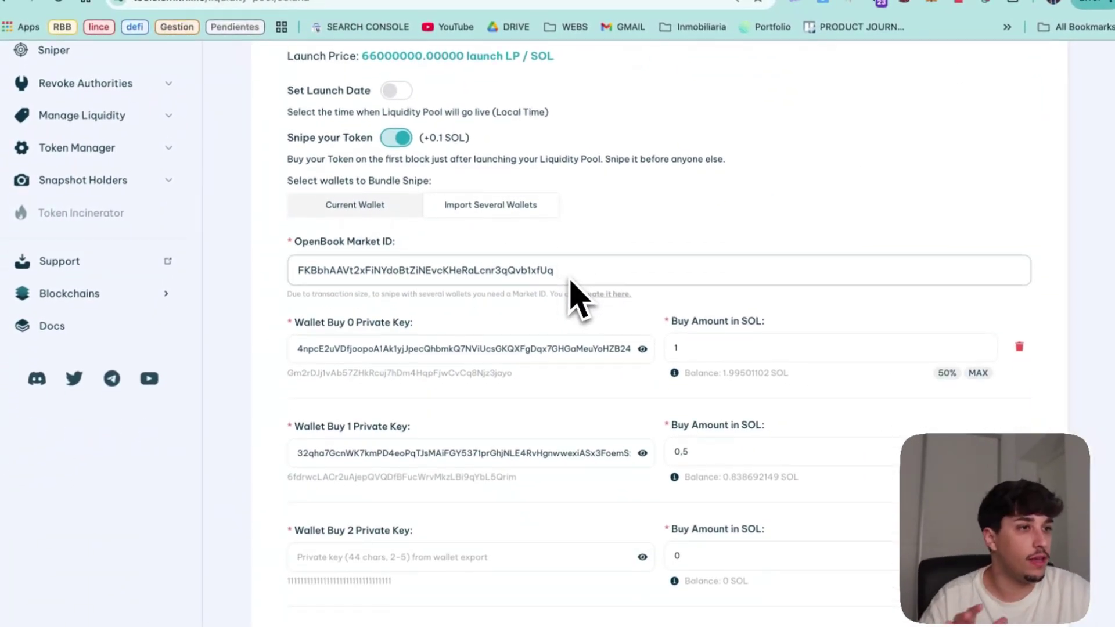
pyautogui.scroll(-3, 577, 298)
pyautogui.scroll(-1, 581, 322)
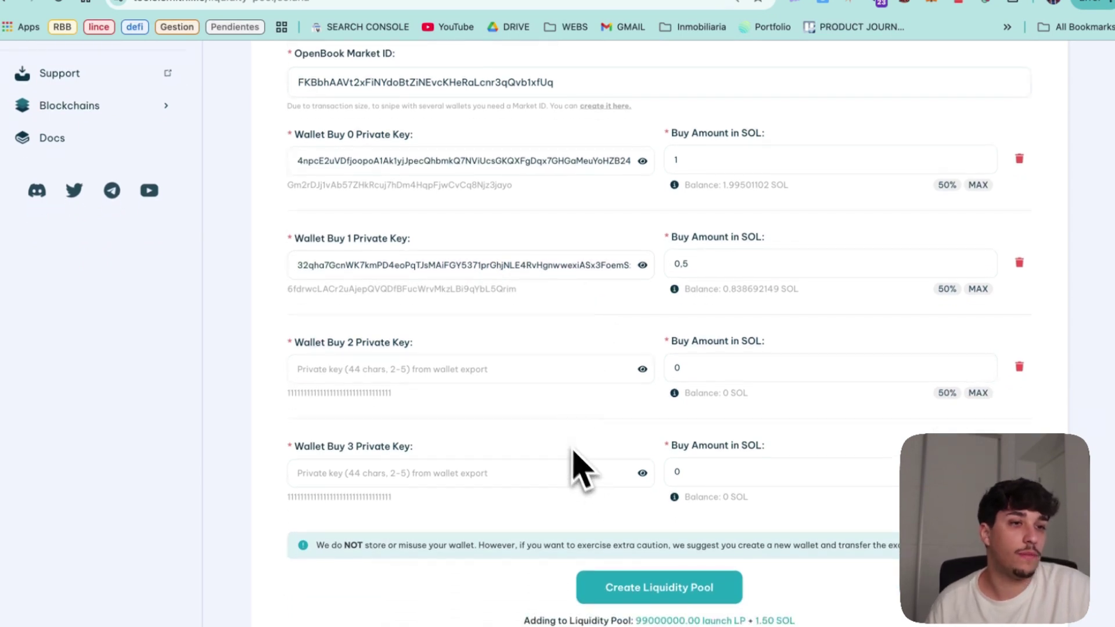
pyautogui.scroll(-1, 568, 444)
pyautogui.scroll(-1, 572, 459)
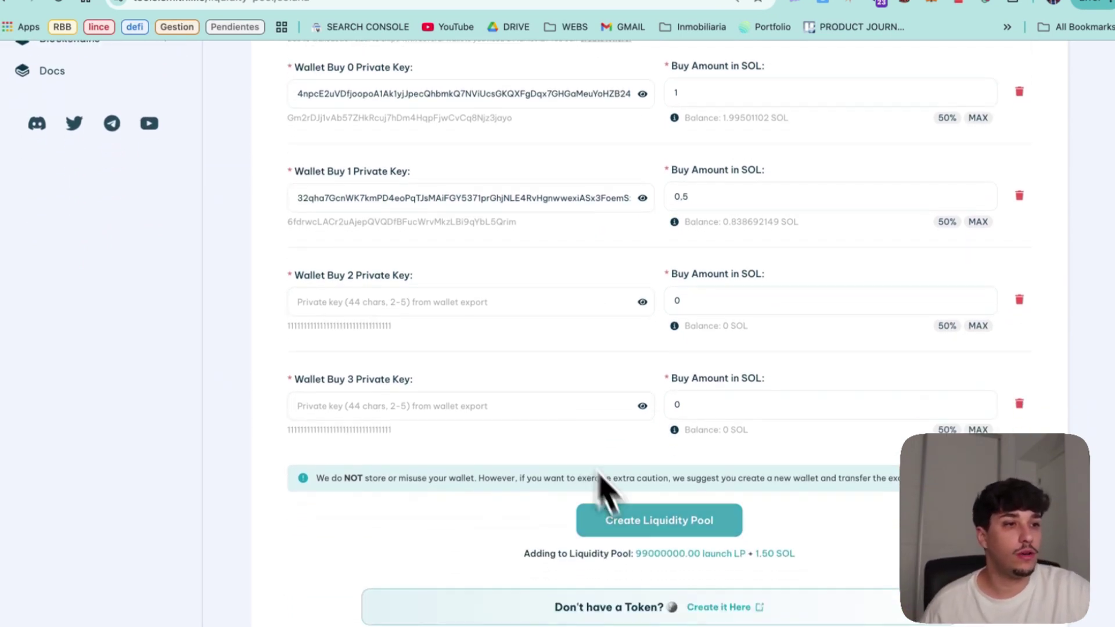
# - Create the launch LP/SOL pool, approve it in the wallet, and review the second wallet's key and address
pyautogui.click(647, 524)
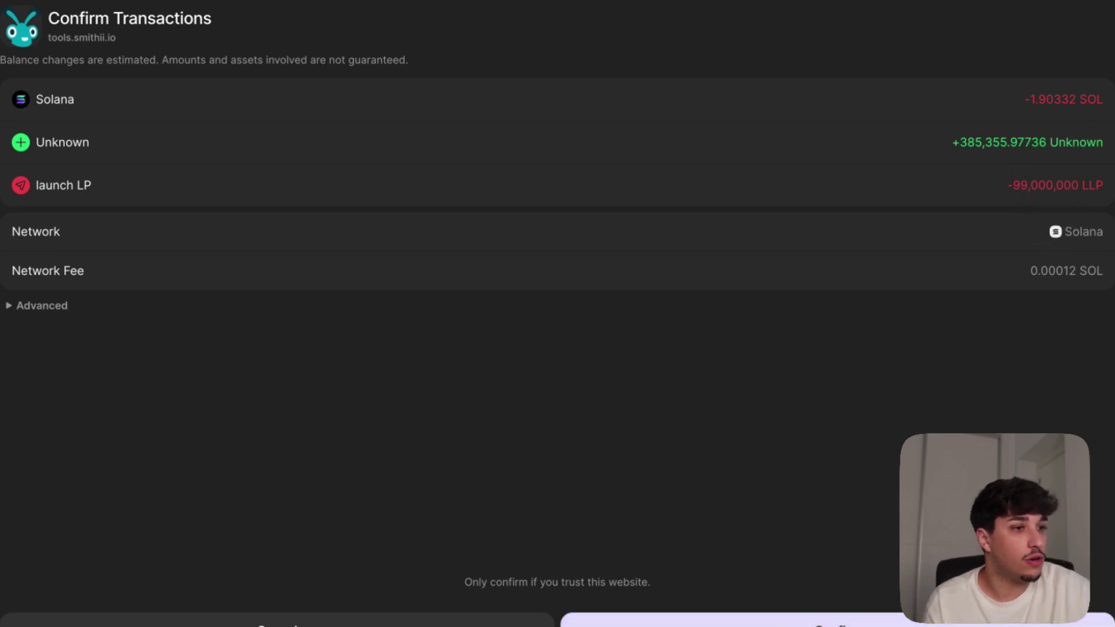
pyautogui.click(836, 620)
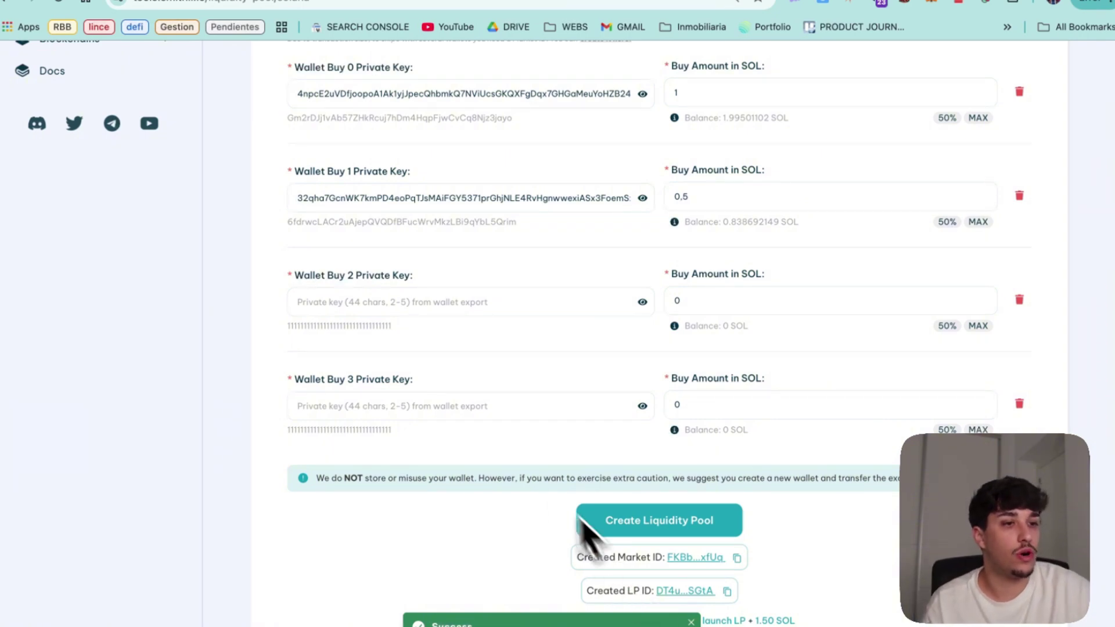
pyautogui.scroll(1, 527, 534)
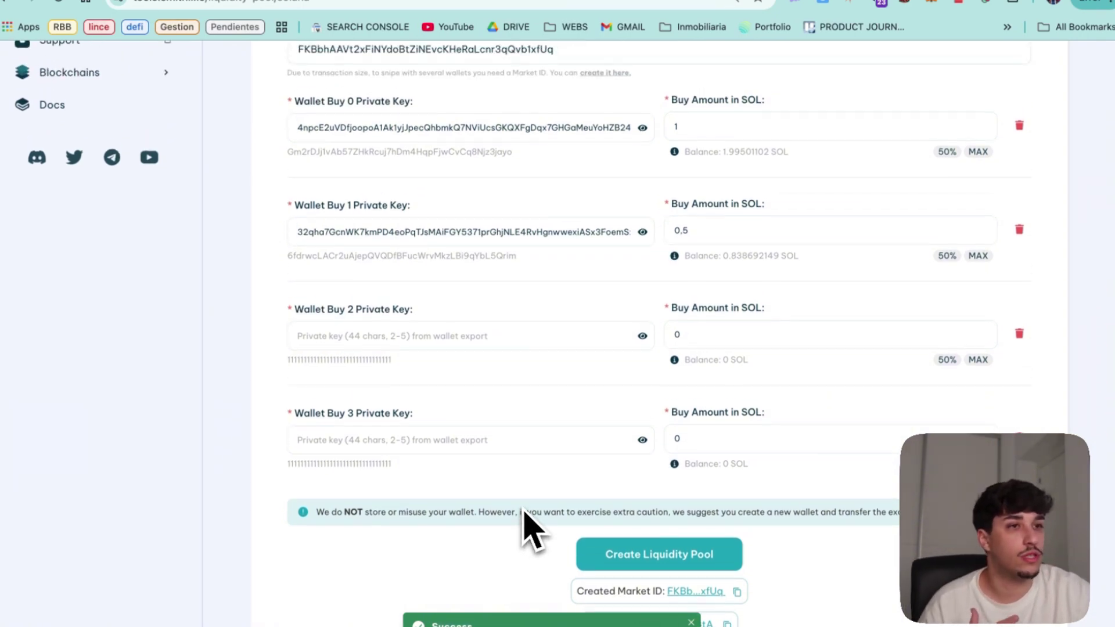
pyautogui.doubleClick(313, 235)
pyautogui.doubleClick(313, 260)
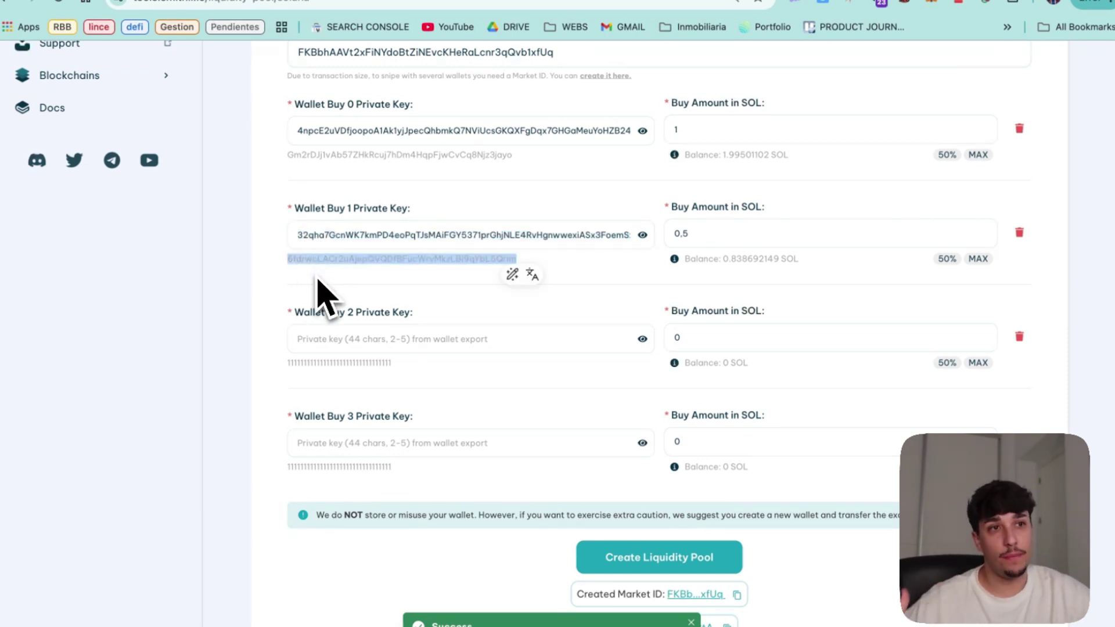
pyautogui.click(311, 256)
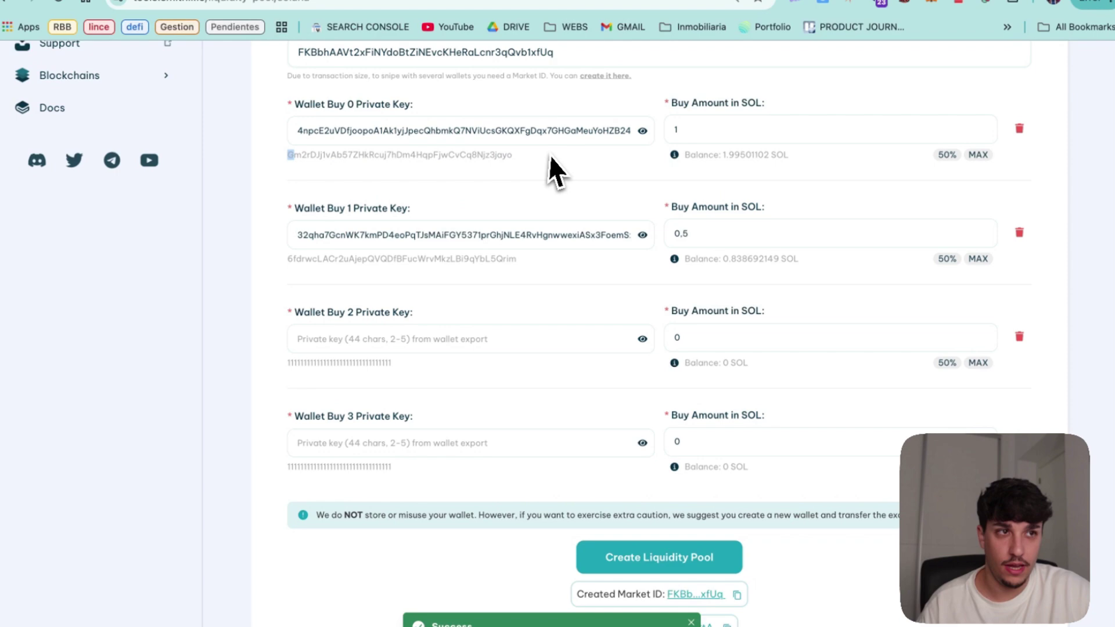
pyautogui.scroll(3, 557, 177)
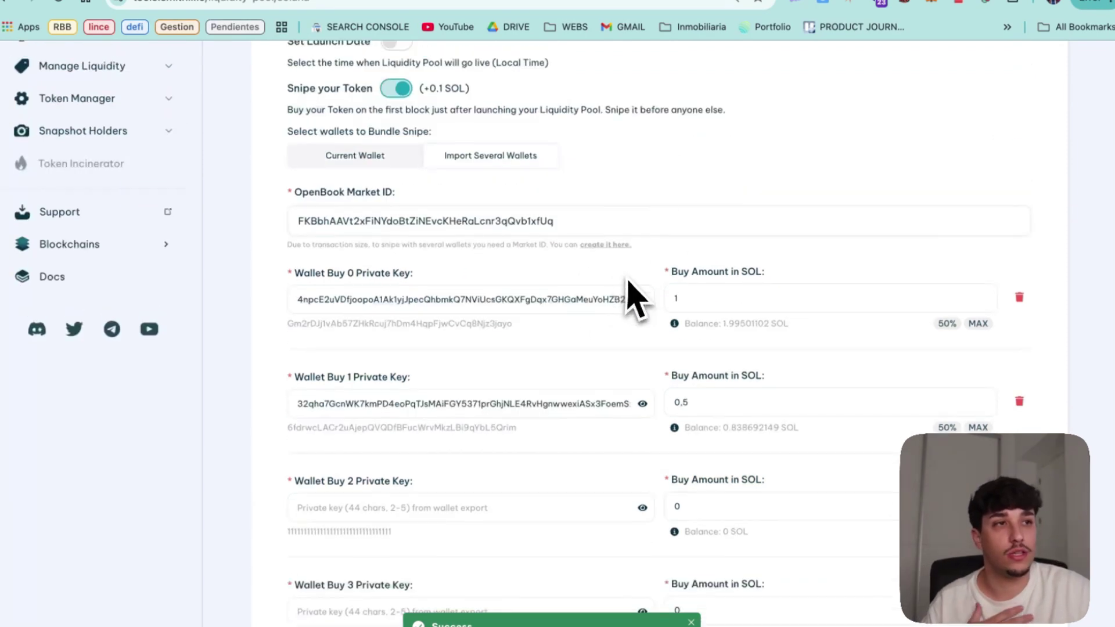
pyautogui.click(797, 3)
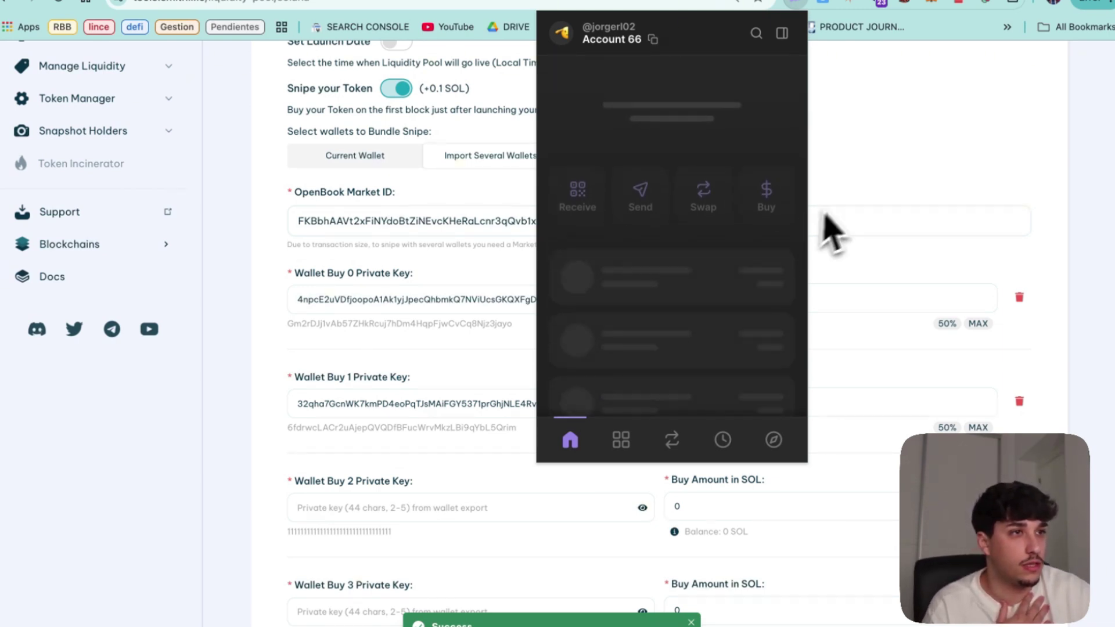
pyautogui.click(836, 52)
pyautogui.click(794, 2)
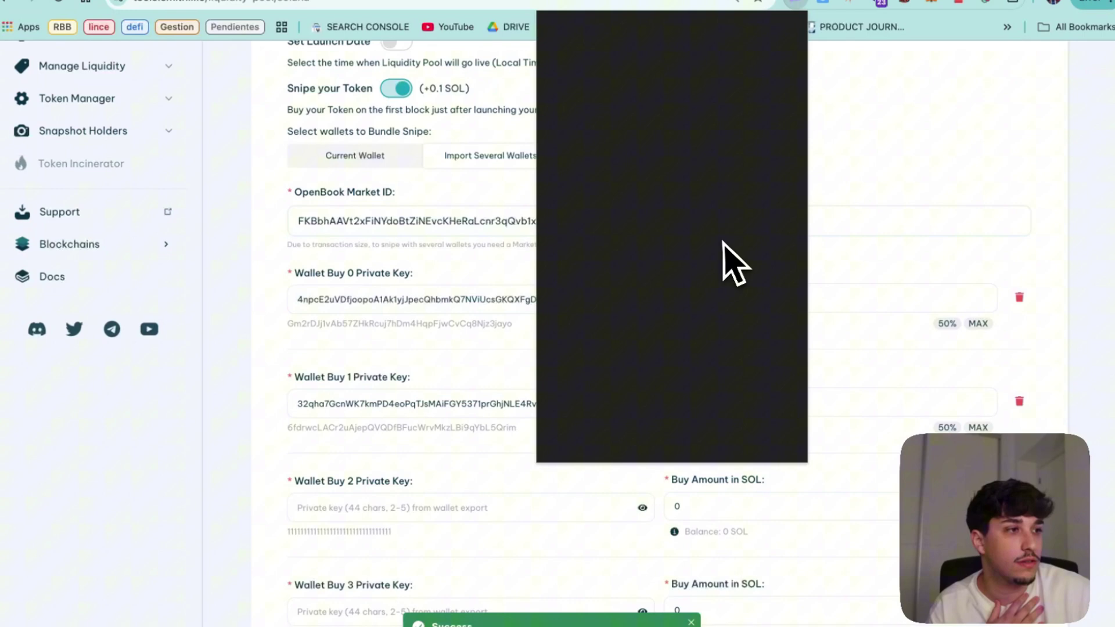
pyautogui.scroll(-1, 660, 249)
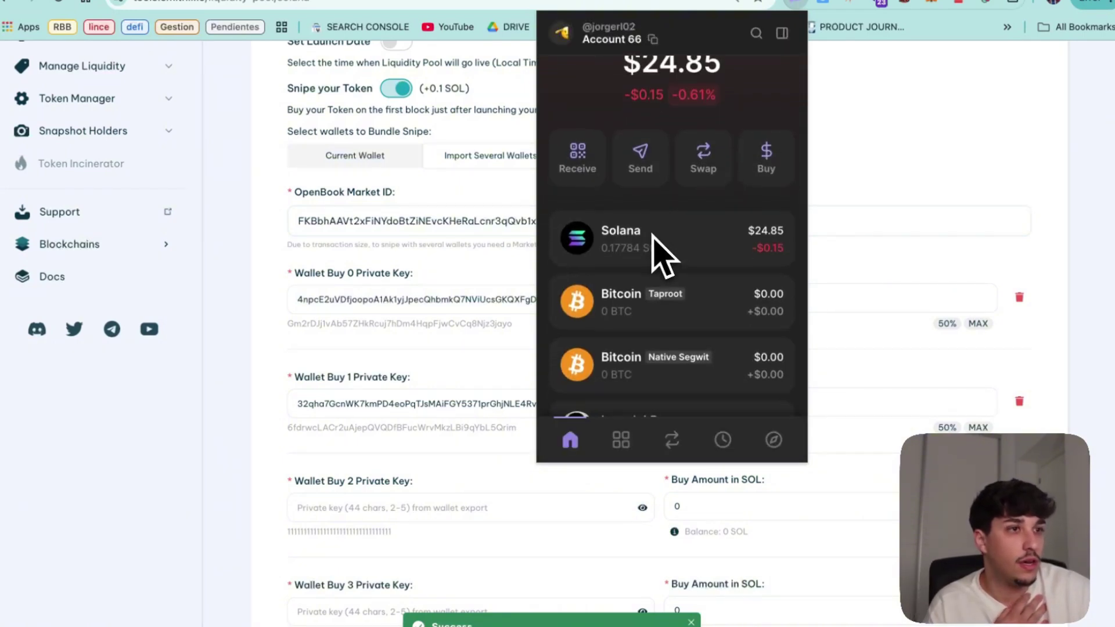
pyautogui.scroll(-3, 667, 255)
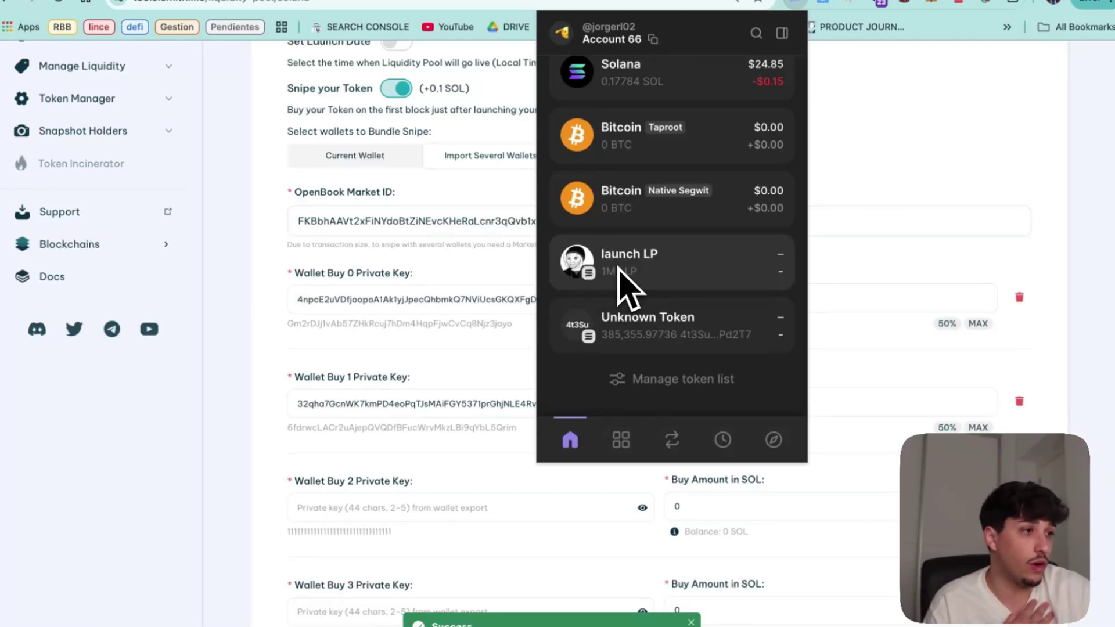
pyautogui.click(639, 337)
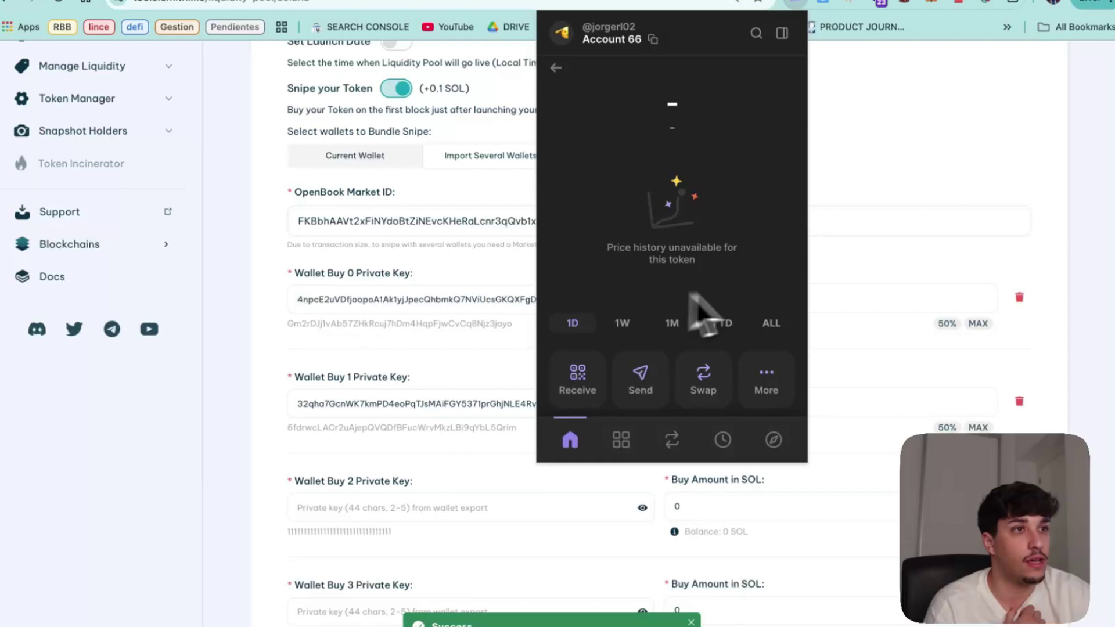
pyautogui.click(821, 182)
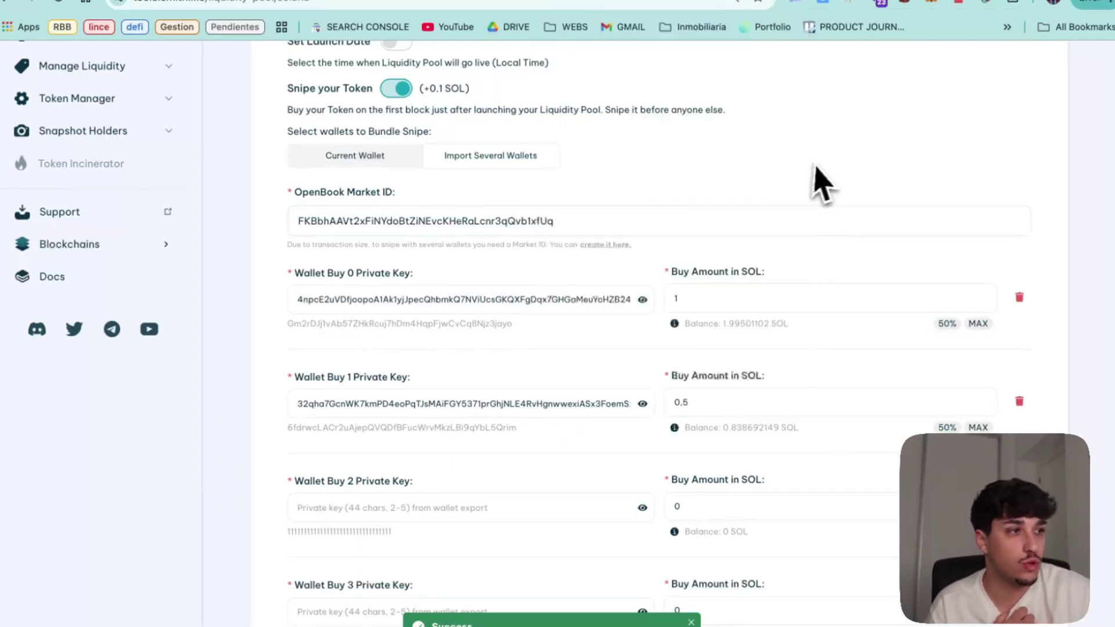
pyautogui.scroll(-1, 781, 198)
pyautogui.scroll(-3, 778, 198)
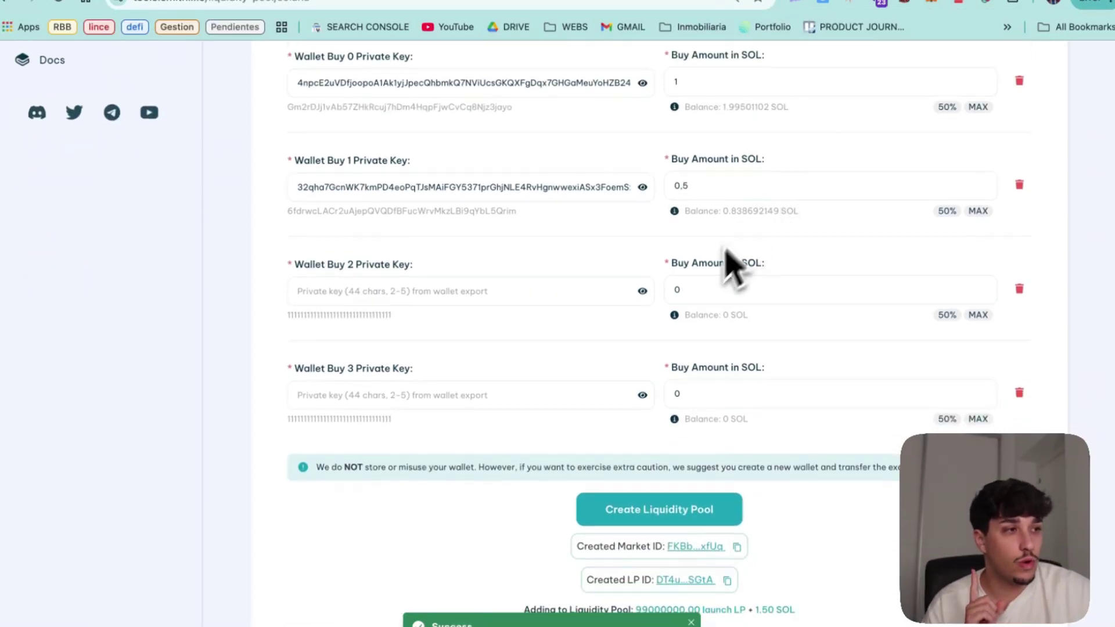
pyautogui.scroll(-2, 725, 377)
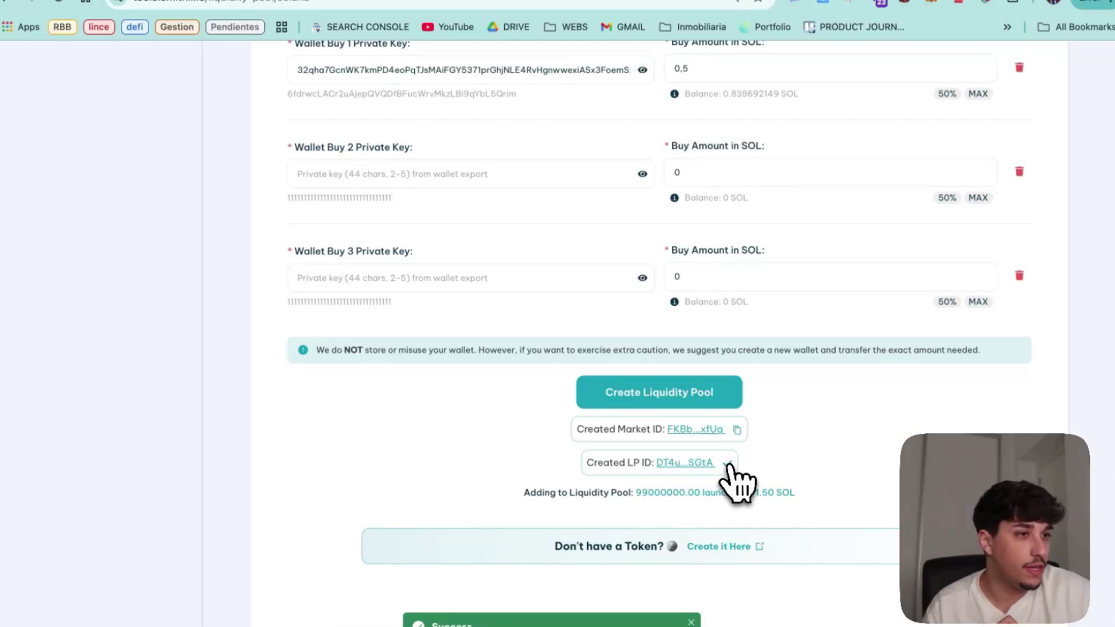
pyautogui.scroll(10, 734, 482)
pyautogui.scroll(1, 157, 337)
pyautogui.click(130, 348)
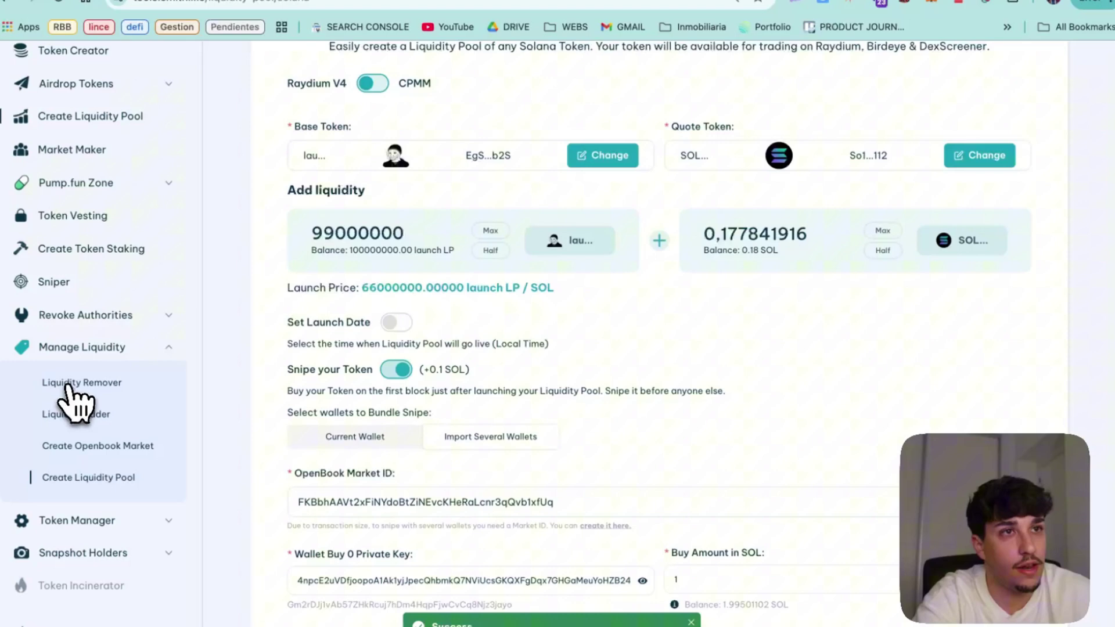
pyautogui.click(68, 385)
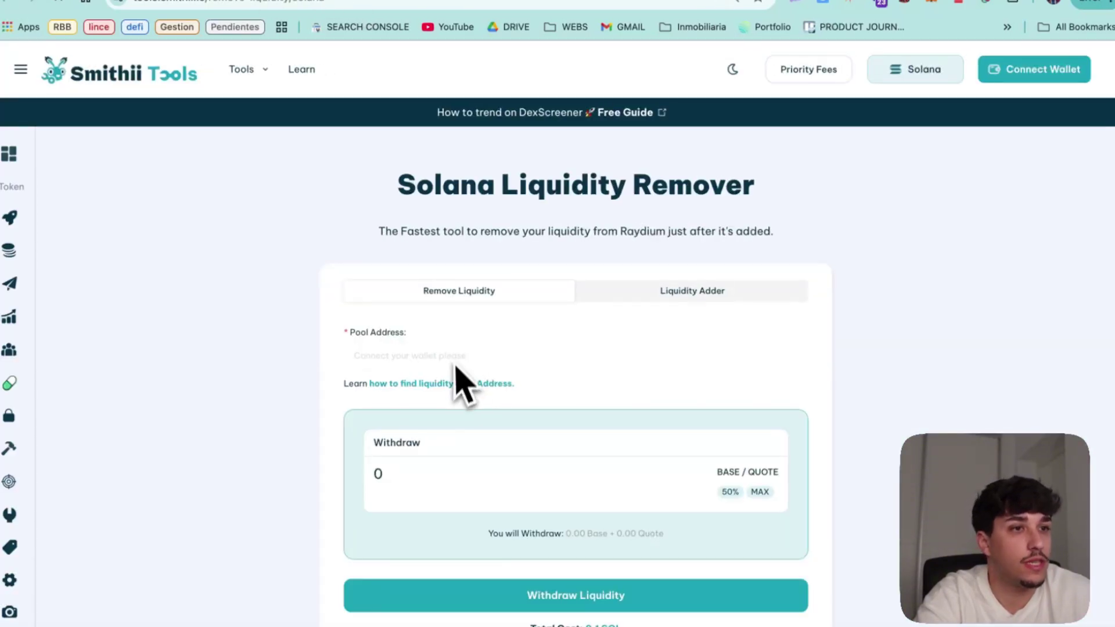
pyautogui.click(428, 356)
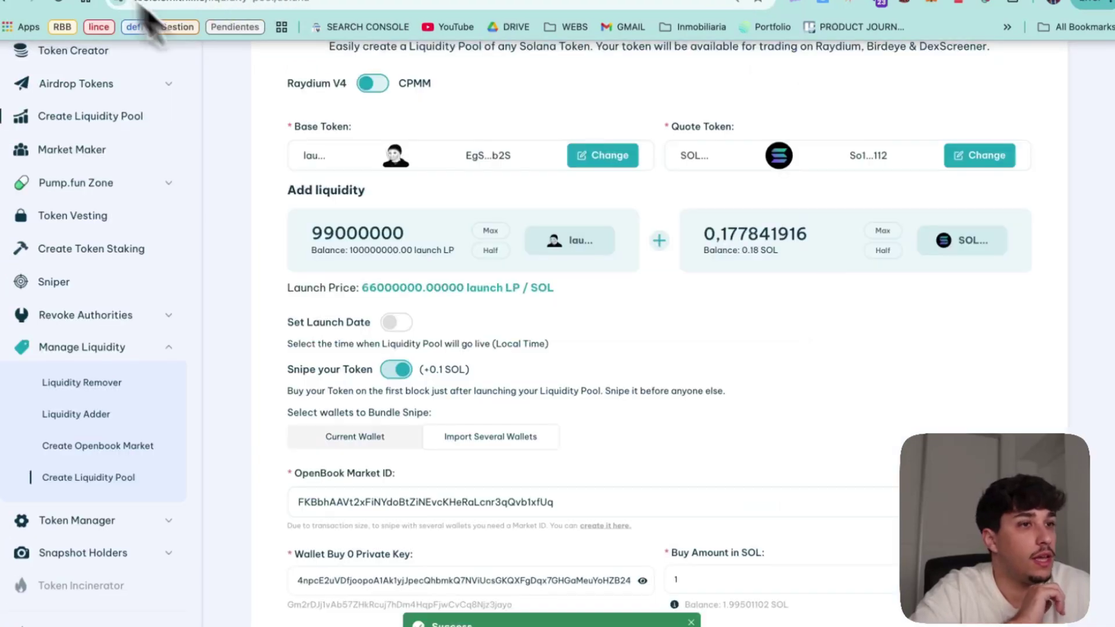
pyautogui.scroll(-10, 628, 293)
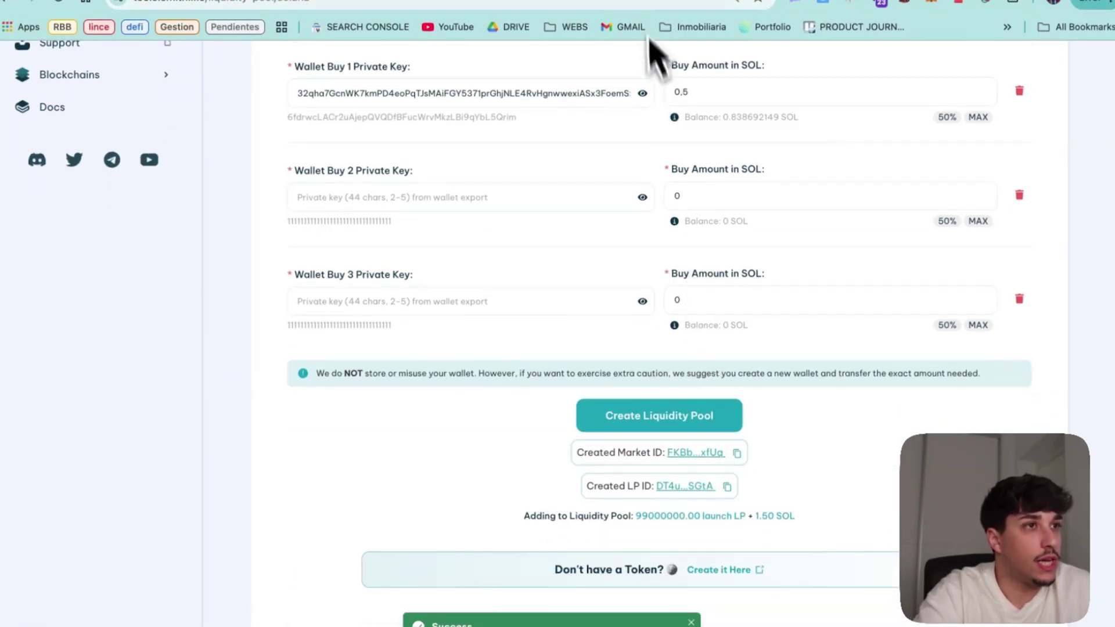
# - From the Phantom wallet, open the launch LP token on Solscan
pyautogui.click(796, 2)
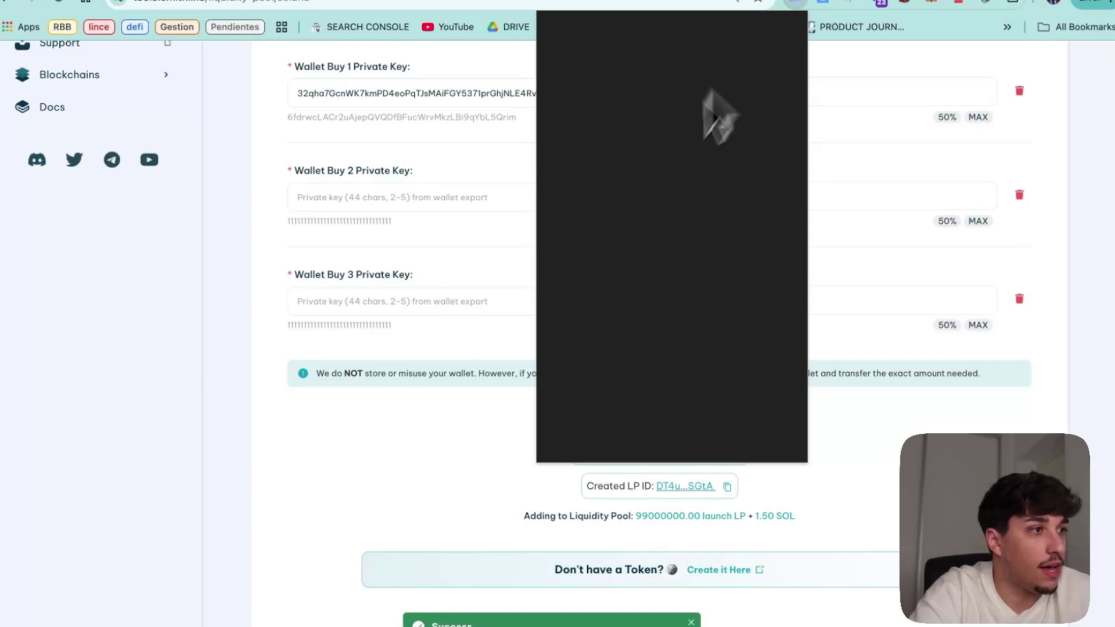
pyautogui.scroll(-3, 668, 343)
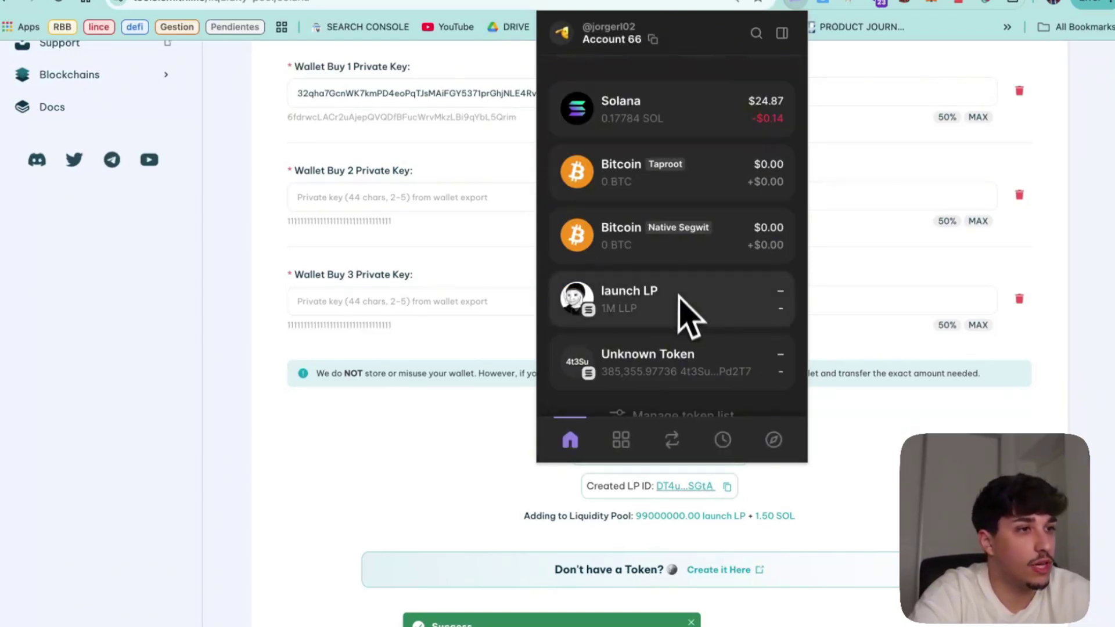
pyautogui.click(677, 305)
pyautogui.click(766, 400)
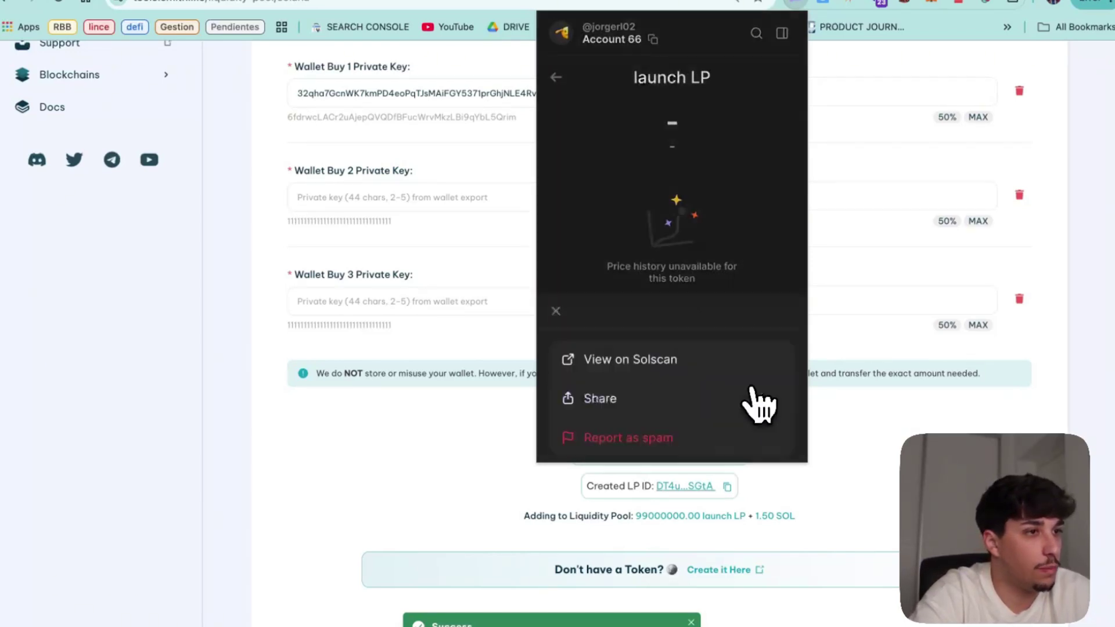
pyautogui.click(617, 87)
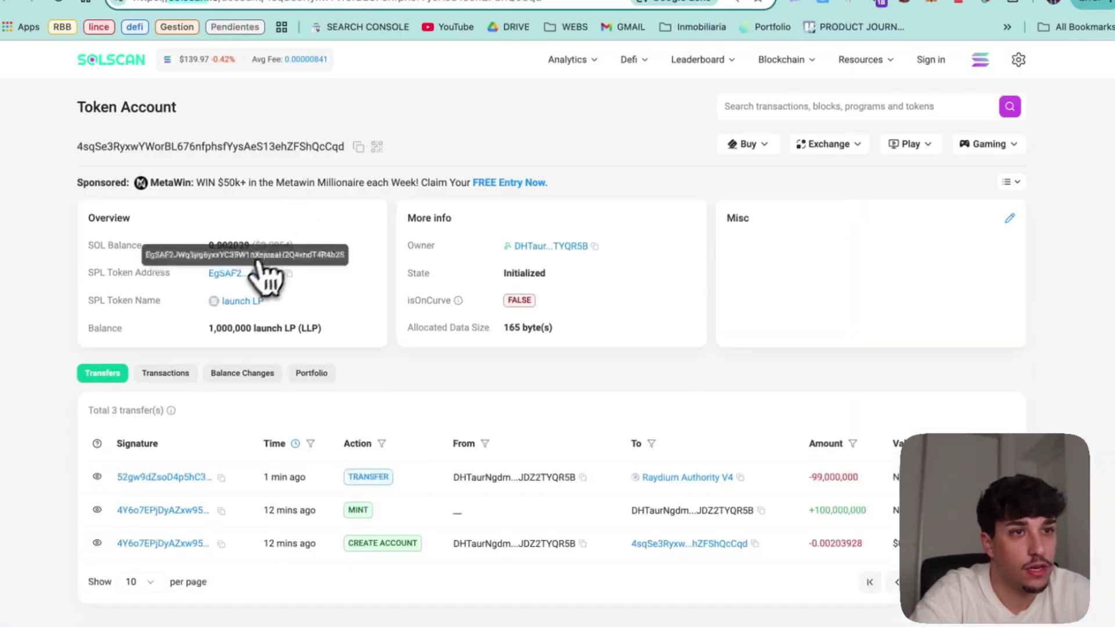
# - Check the launch LP token page (32 holders, 38 transfers), then return to DexScreener
pyautogui.click(229, 256)
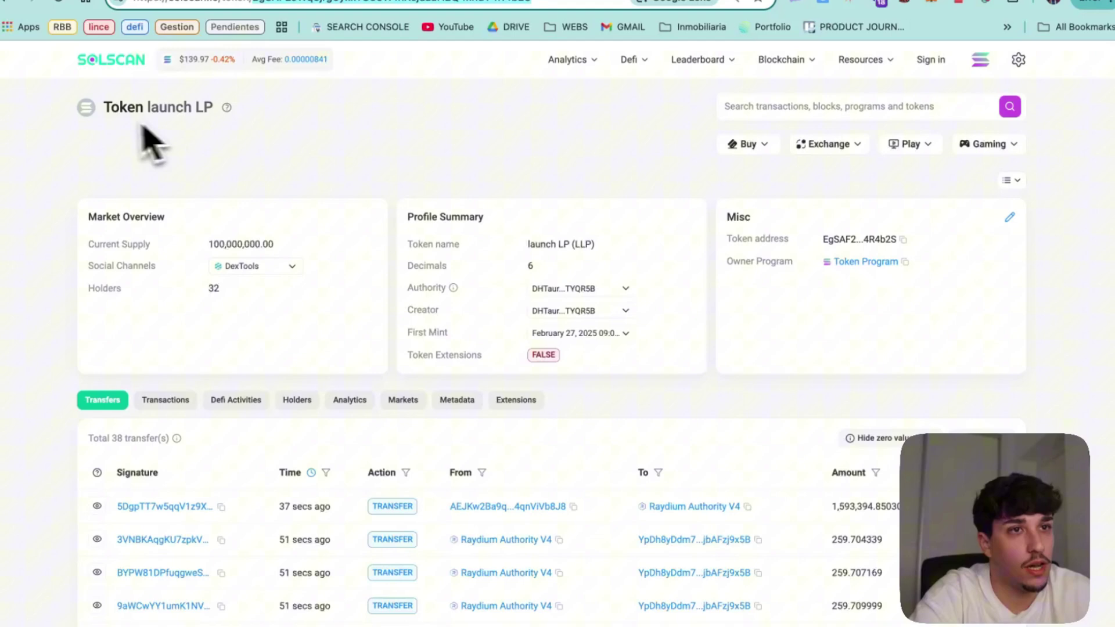
pyautogui.moveTo(102, 111); pyautogui.dragTo(264, 119)
pyautogui.click(636, 3)
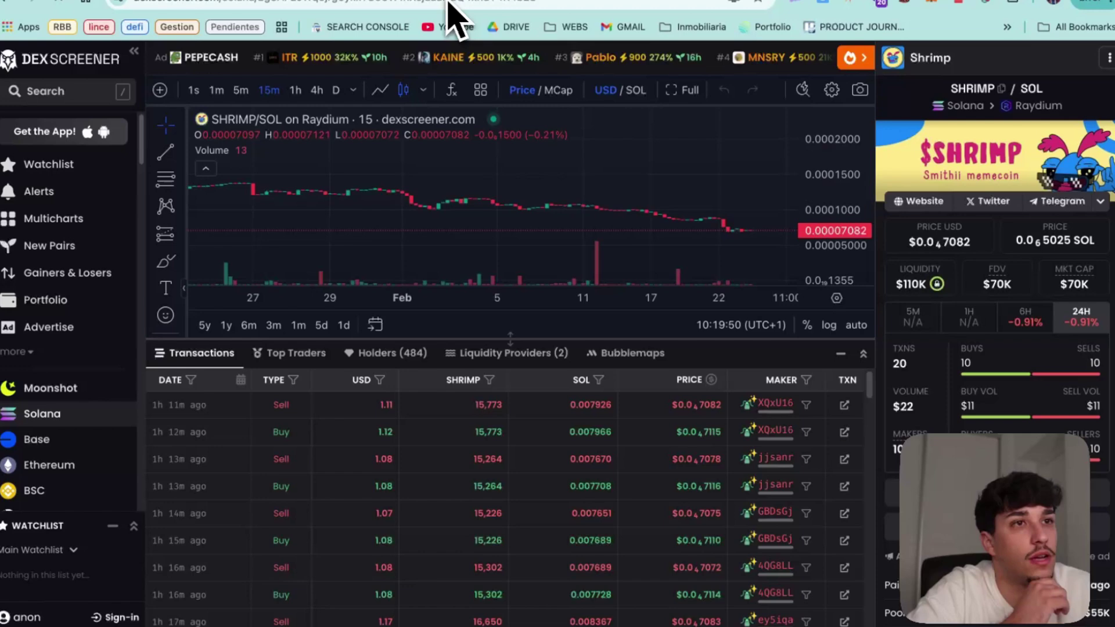
# - Load the launch LP / SOL Raydium pair page on DexScreener and scroll to the transactions
pyautogui.press('Return')
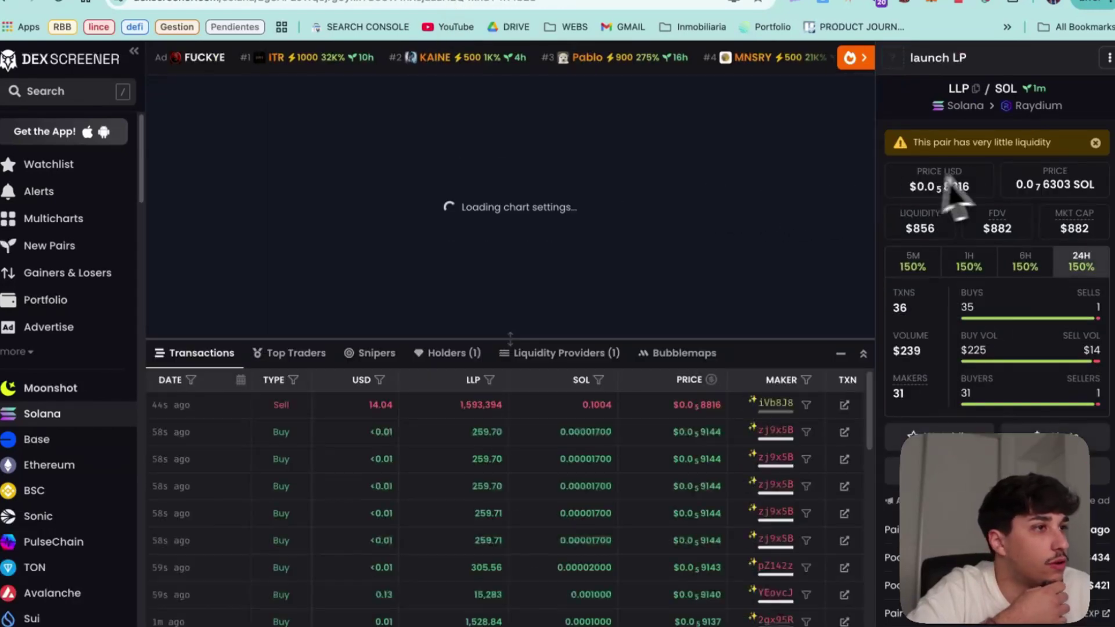
pyautogui.scroll(-1, 978, 194)
pyautogui.scroll(1, 971, 206)
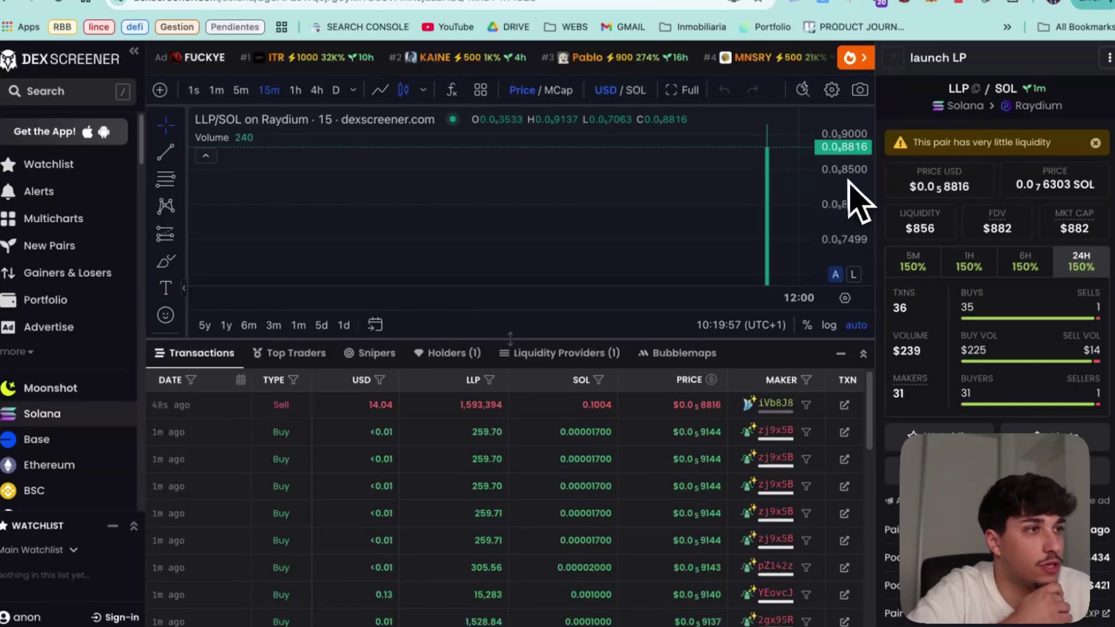
pyautogui.scroll(-5, 656, 494)
pyautogui.scroll(-4, 639, 526)
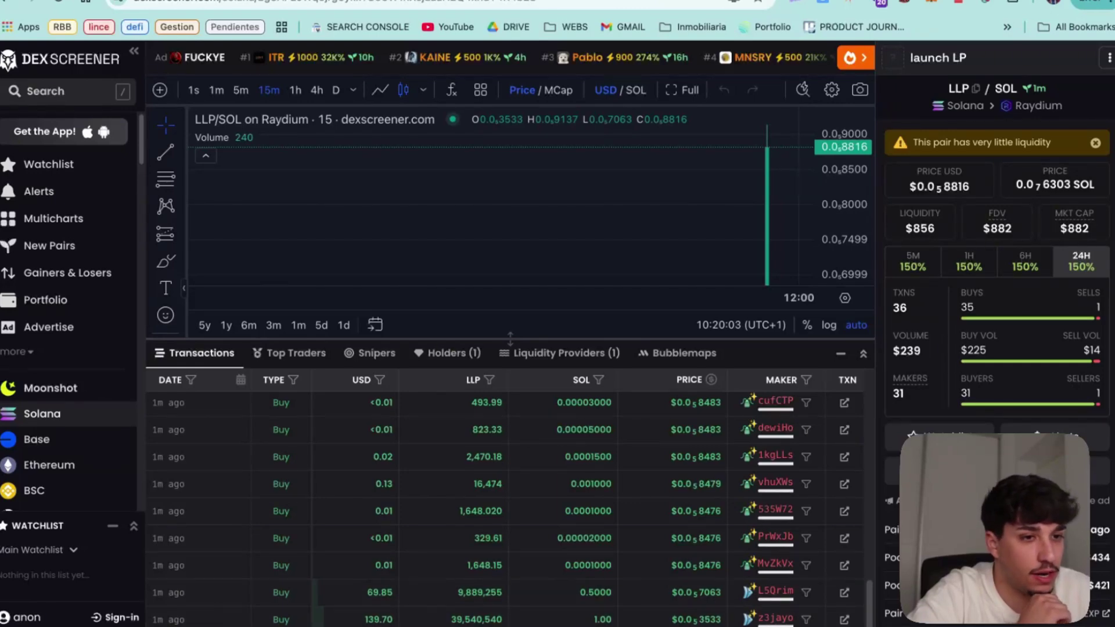
# - Inspect the 0.5000 SOL (69.85 USD) snipe buy in the Transactions table
pyautogui.moveTo(341, 621); pyautogui.dragTo(350, 615)
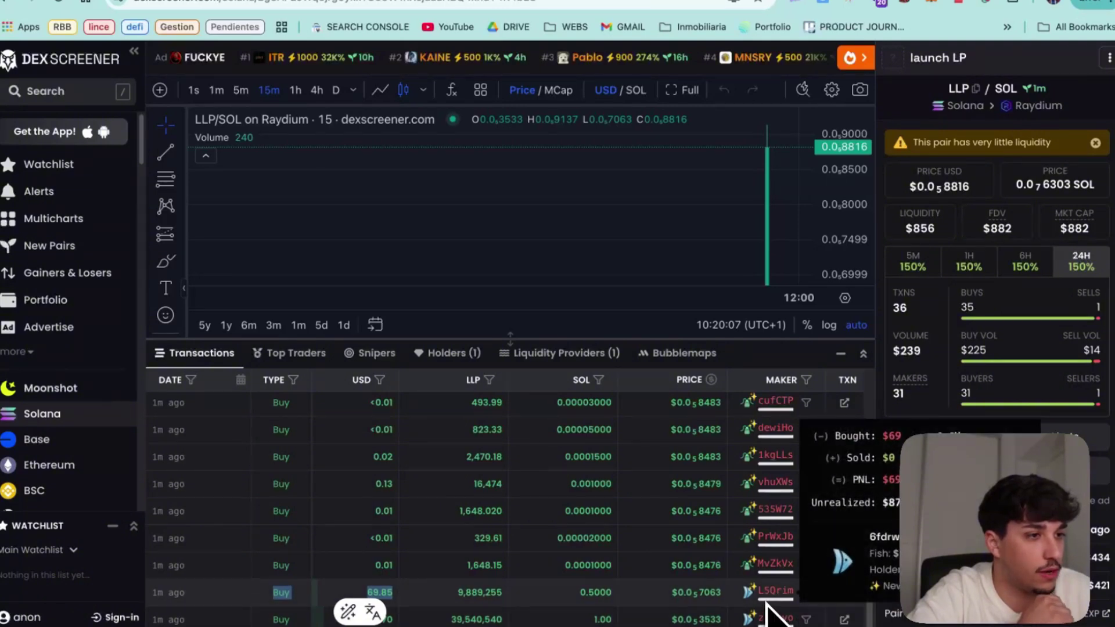
pyautogui.click(601, 608)
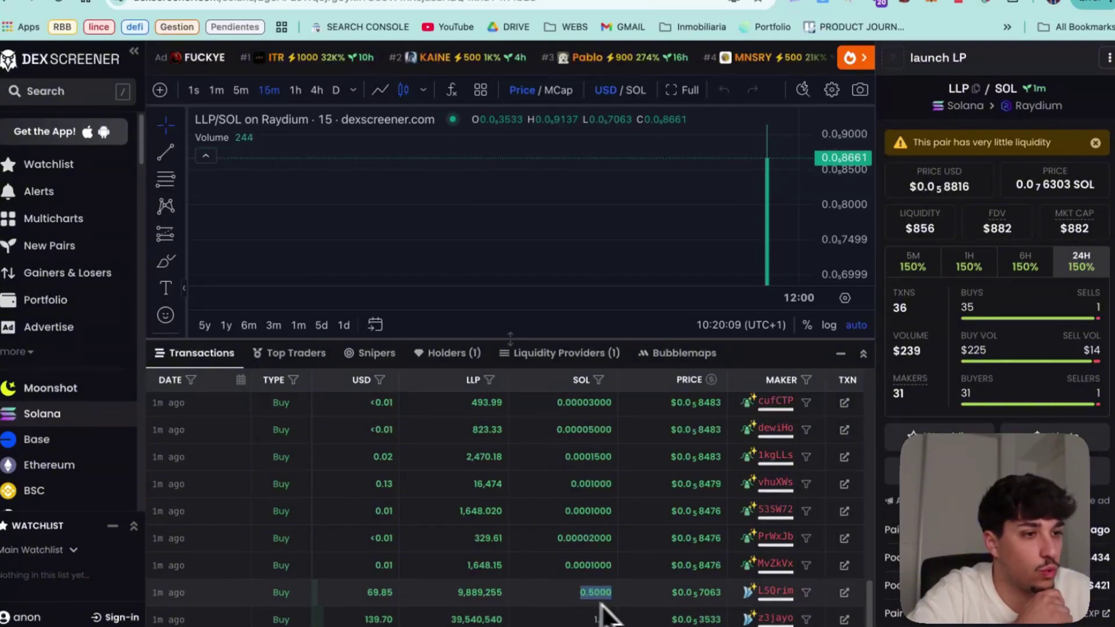
pyautogui.scroll(1, 601, 610)
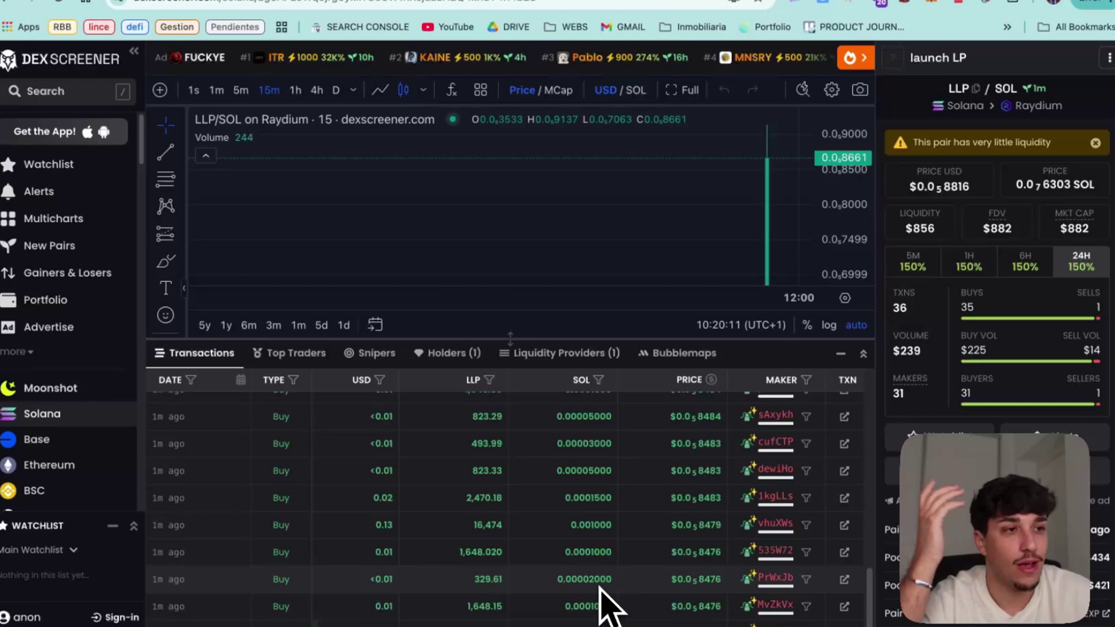
pyautogui.scroll(10, 601, 604)
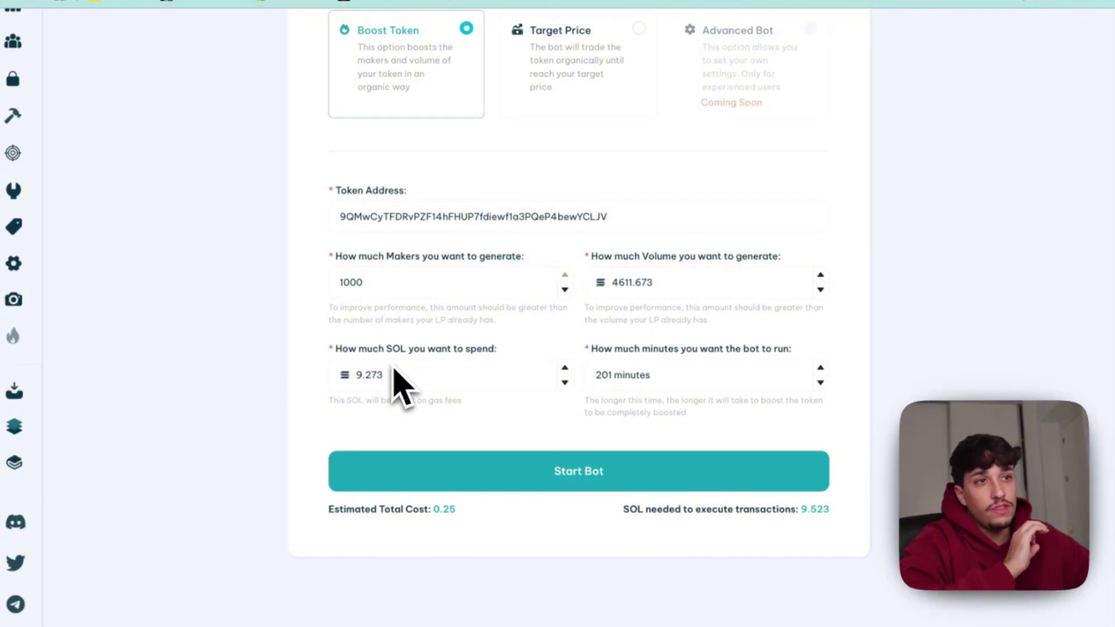
pyautogui.scroll(5, 410, 400)
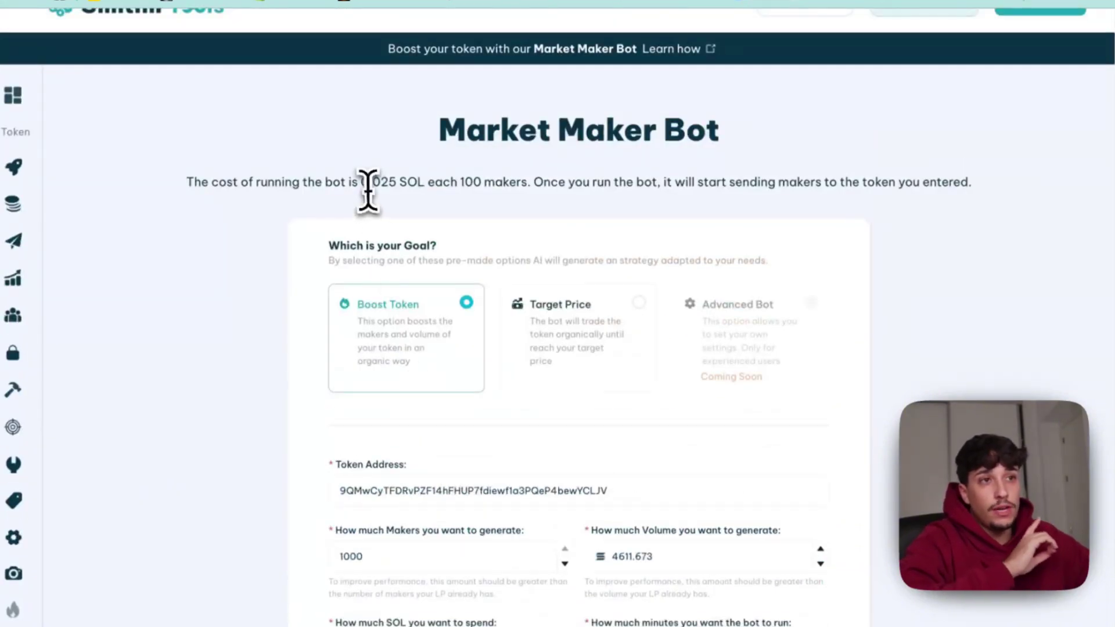